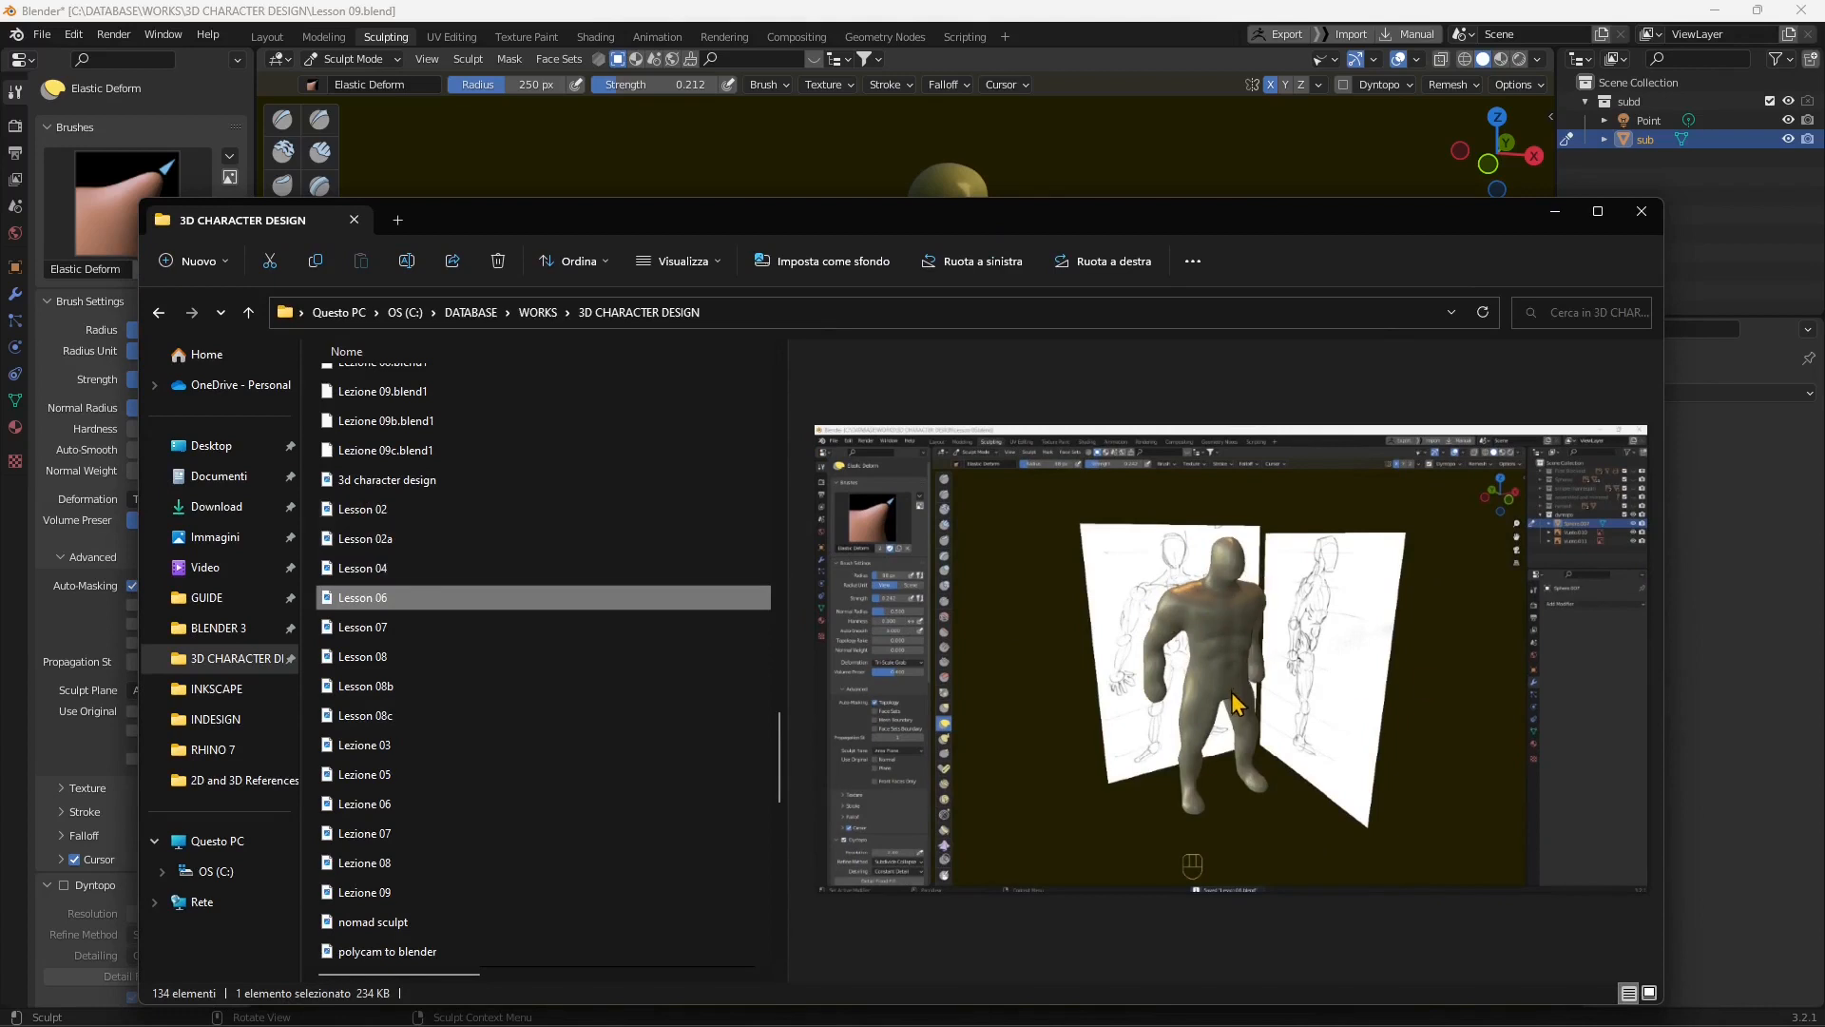
# Step: Preview the Lesson 07, Lesson 08, Lesson 08b and Lesson 08c images in the 3D CHARACTER DESIGN folder, then return to Blender
pyautogui.click(501, 626)
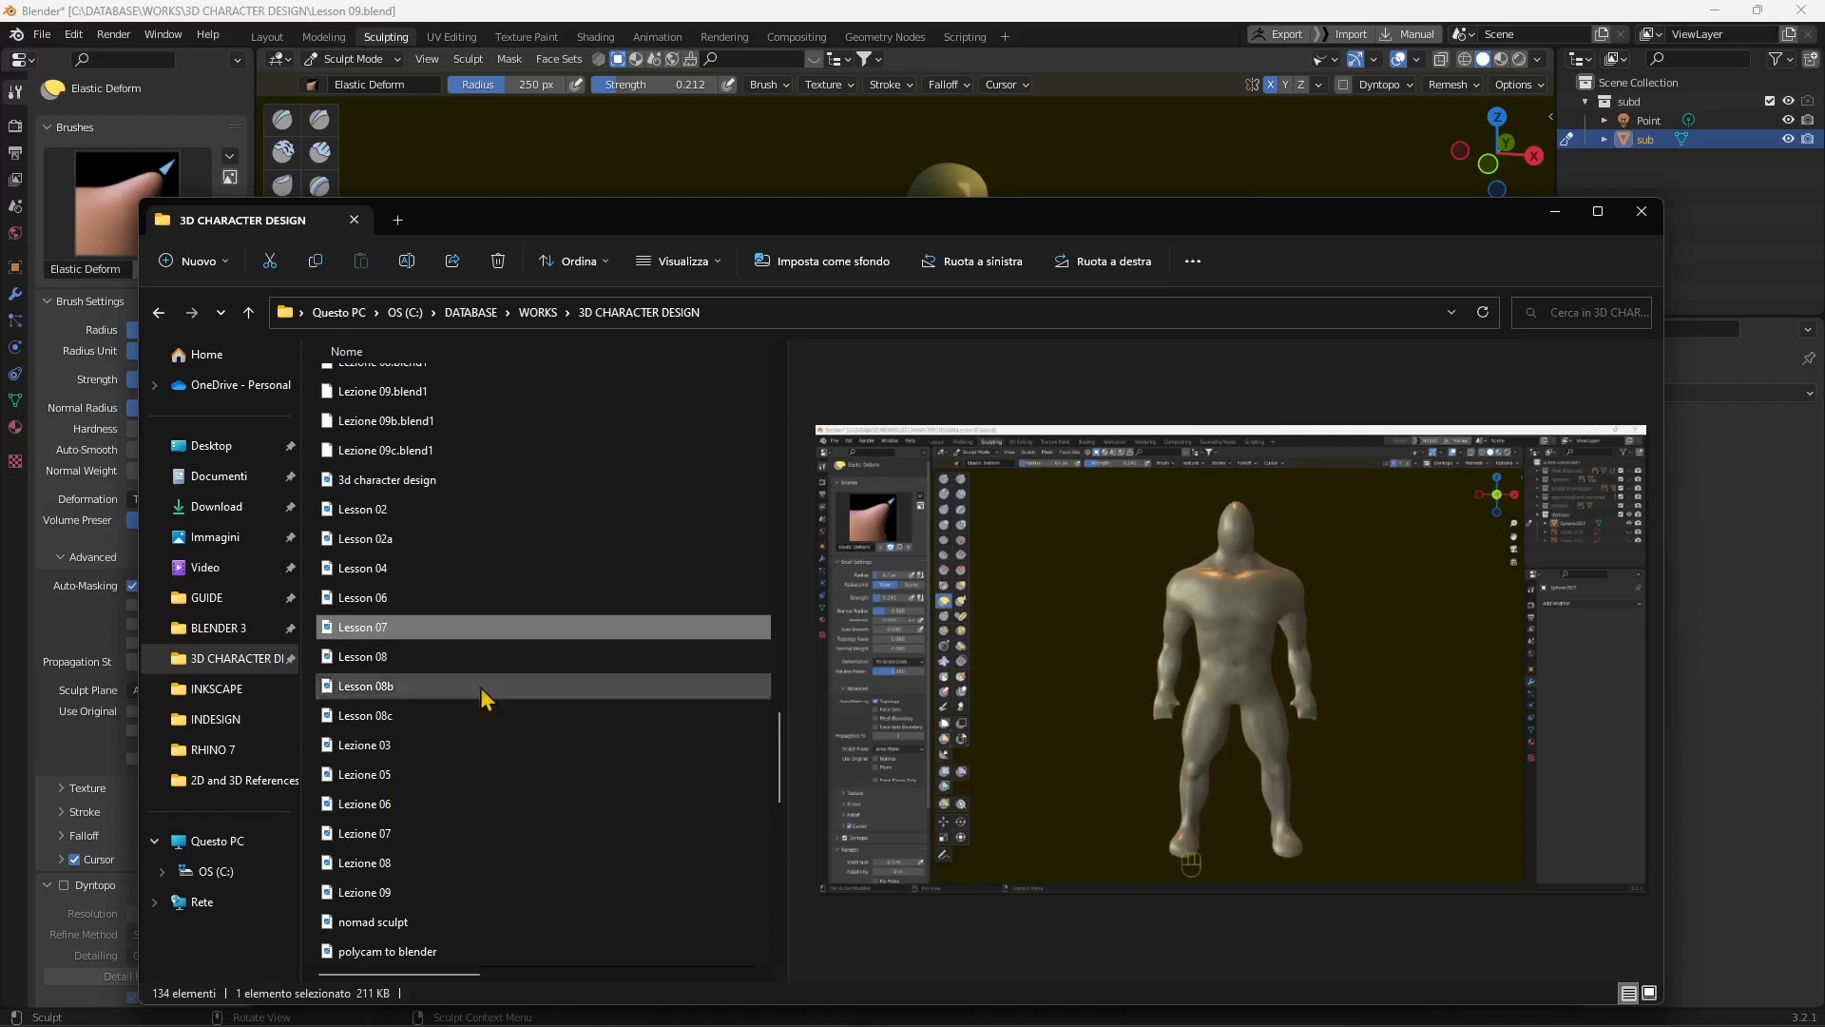
pyautogui.click(380, 660)
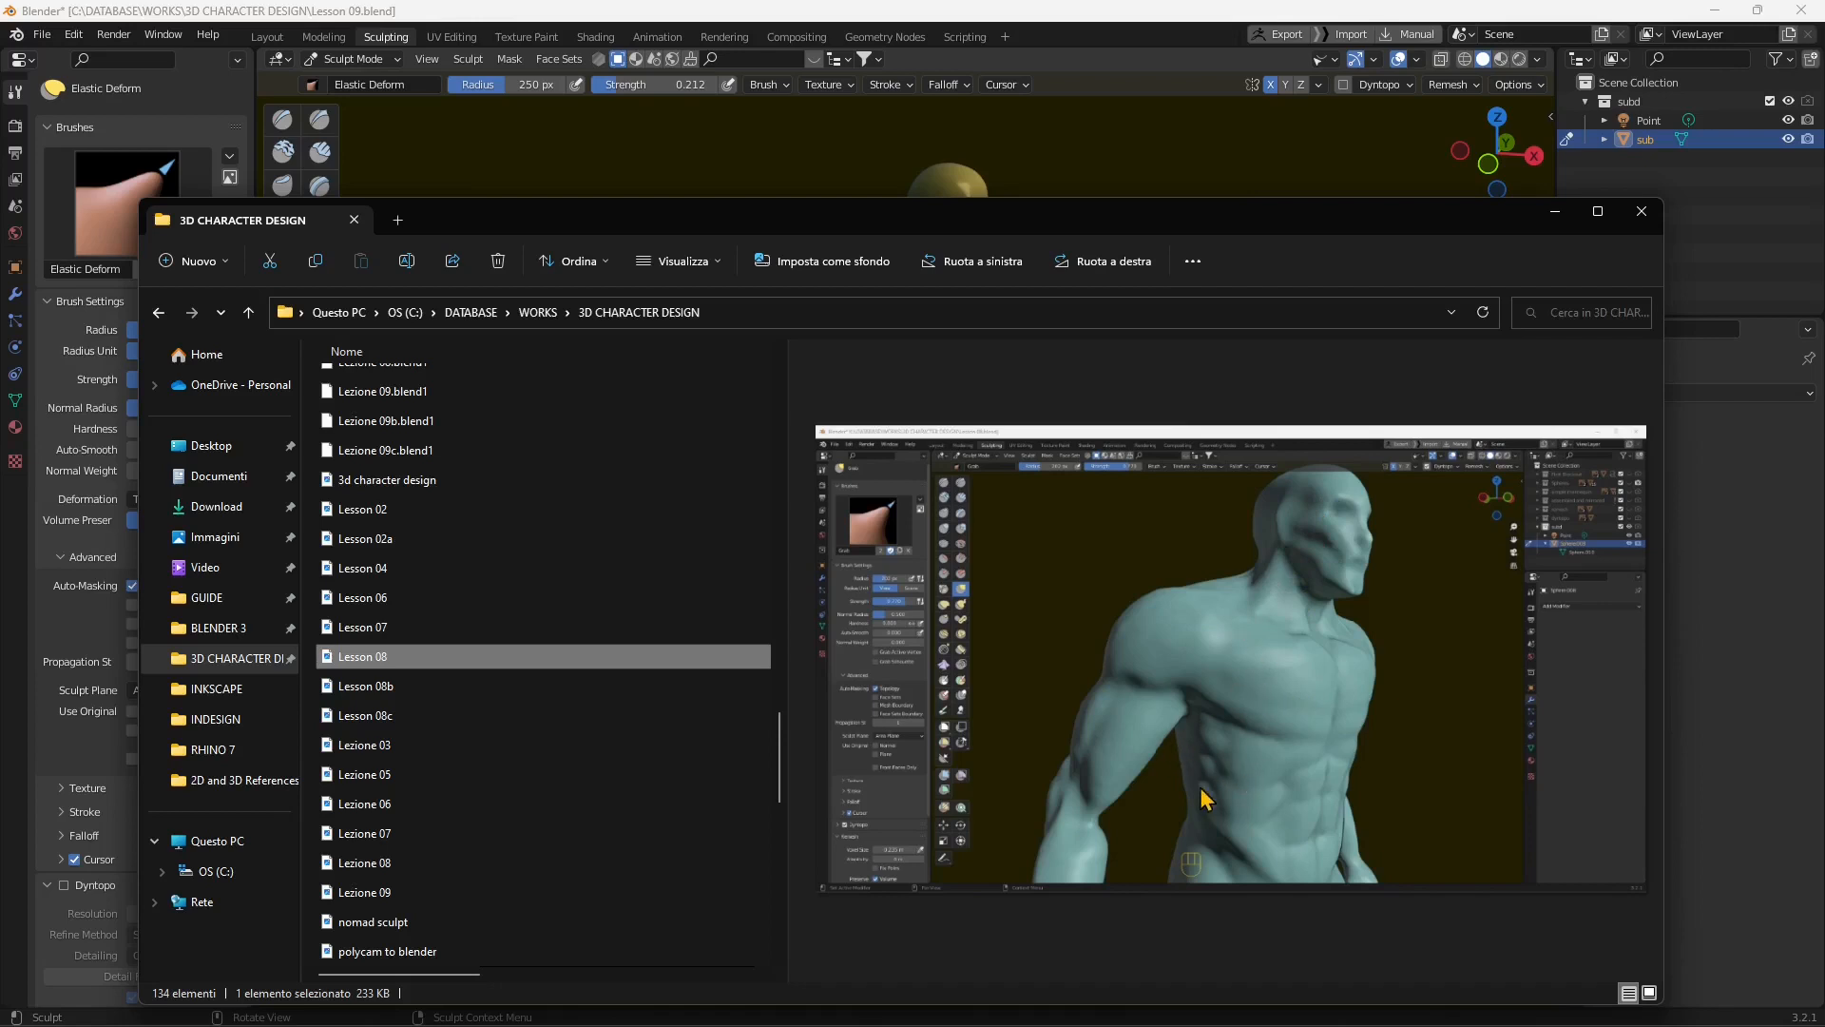
pyautogui.click(418, 690)
pyautogui.click(409, 717)
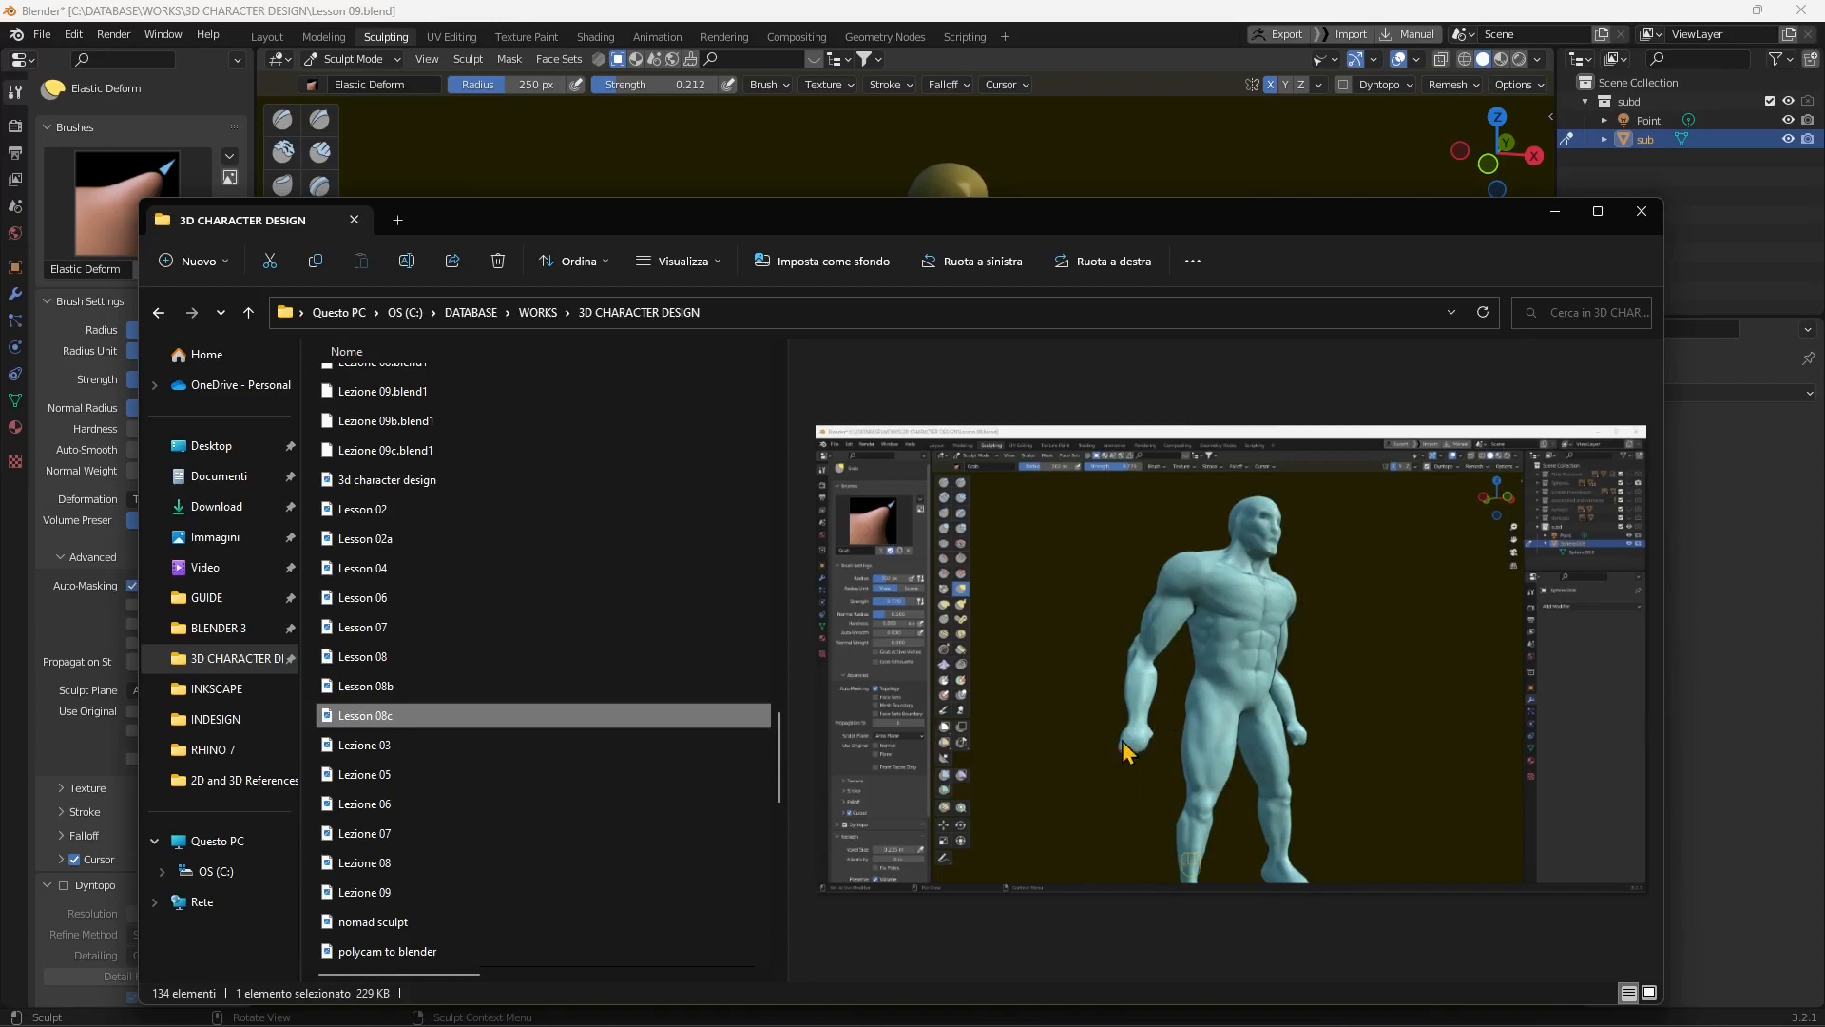
pyautogui.click(1553, 212)
# Step: Smooth the front and inner side of the lower thigh above the knee with the Smooth brush
pyautogui.moveTo(917, 448)
pyautogui.mouseDown(button='middle')
pyautogui.moveTo(1080, 680)
pyautogui.moveTo(1210, 647)
pyautogui.mouseUp(button='middle')
pyautogui.moveTo(907, 492); pyautogui.dragTo(694, 504, button='middle')
pyautogui.moveTo(1013, 639); pyautogui.dragTo(873, 666, button='middle')
pyautogui.moveTo(872, 666)
pyautogui.mouseDown(button='middle')
pyautogui.moveTo(936, 643)
pyautogui.moveTo(892, 677)
pyautogui.moveTo(960, 530)
pyautogui.mouseUp(button='middle')
pyautogui.scroll(-1, 886, 648)
pyautogui.scroll(2, 967, 539)
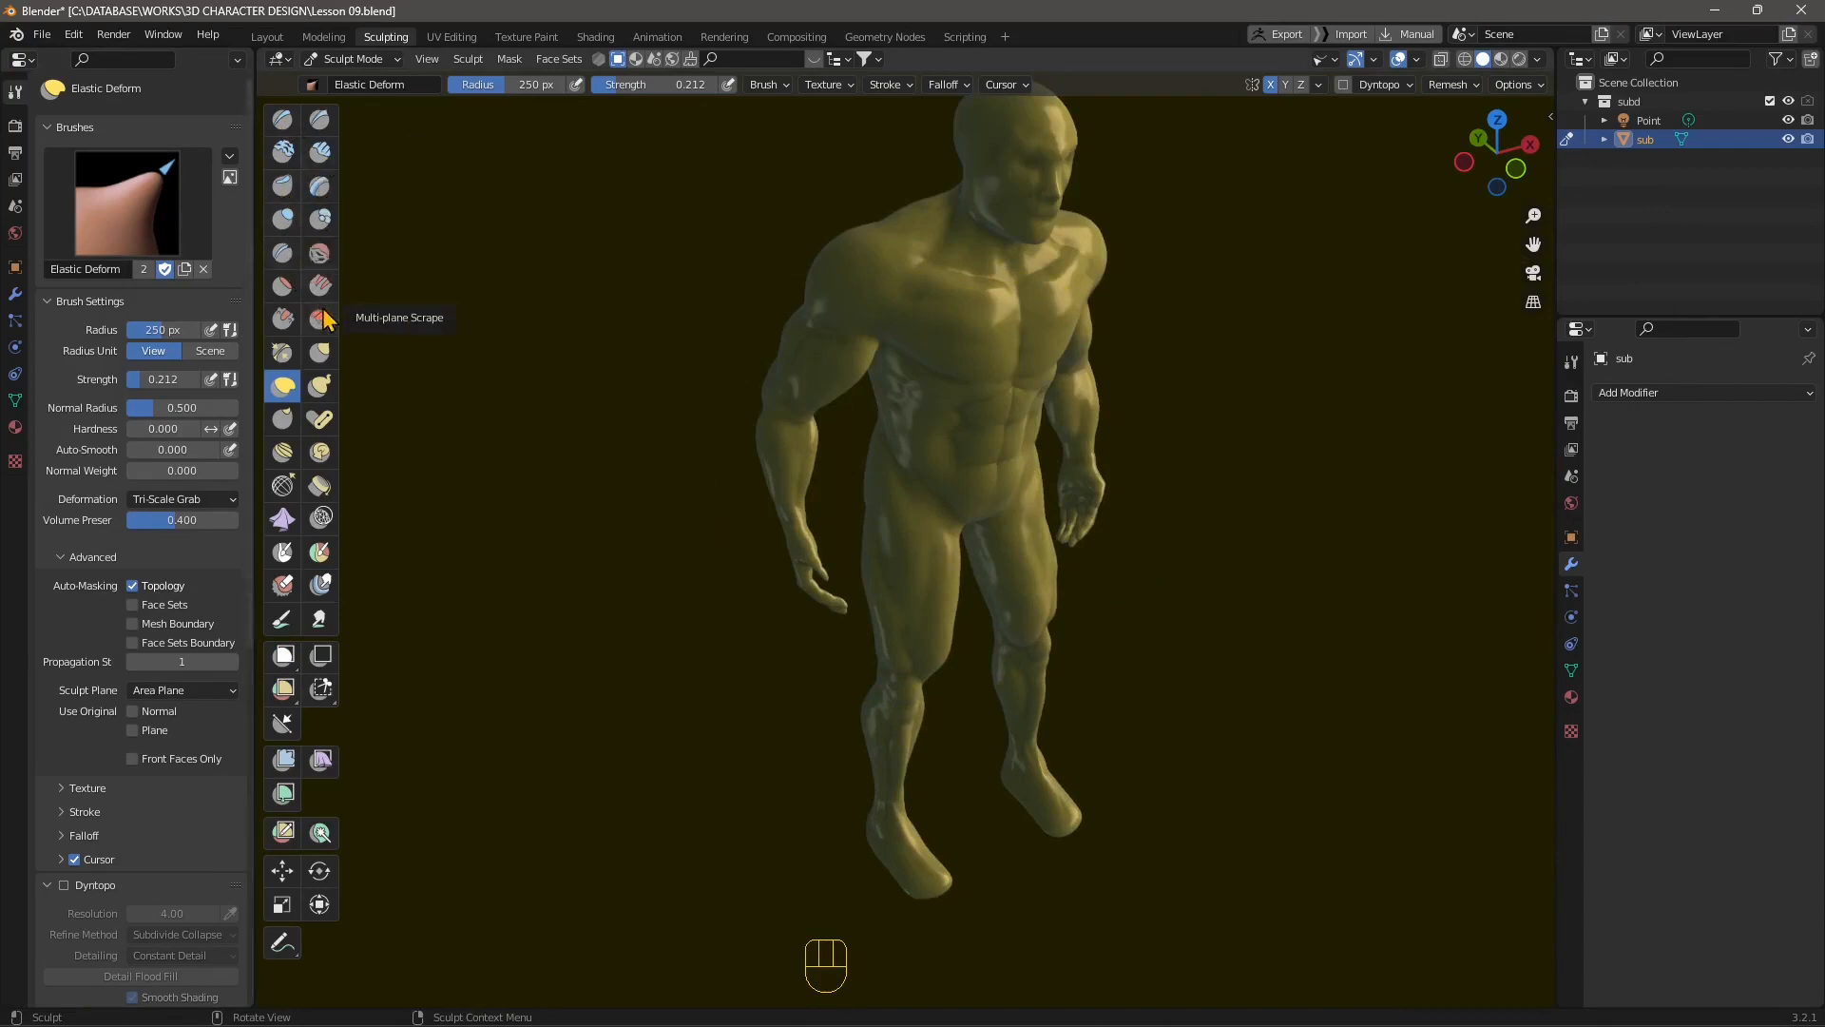
pyautogui.click(319, 252)
pyautogui.moveTo(843, 562)
pyautogui.mouseDown(button='middle')
pyautogui.moveTo(871, 639)
pyautogui.moveTo(947, 674)
pyautogui.mouseUp(button='middle')
pyautogui.scroll(4, 870, 639)
pyautogui.scroll(2, 948, 674)
pyautogui.keyDown('shift'); pyautogui.moveTo(855, 571); pyautogui.dragTo(864, 500); pyautogui.keyUp('shift')
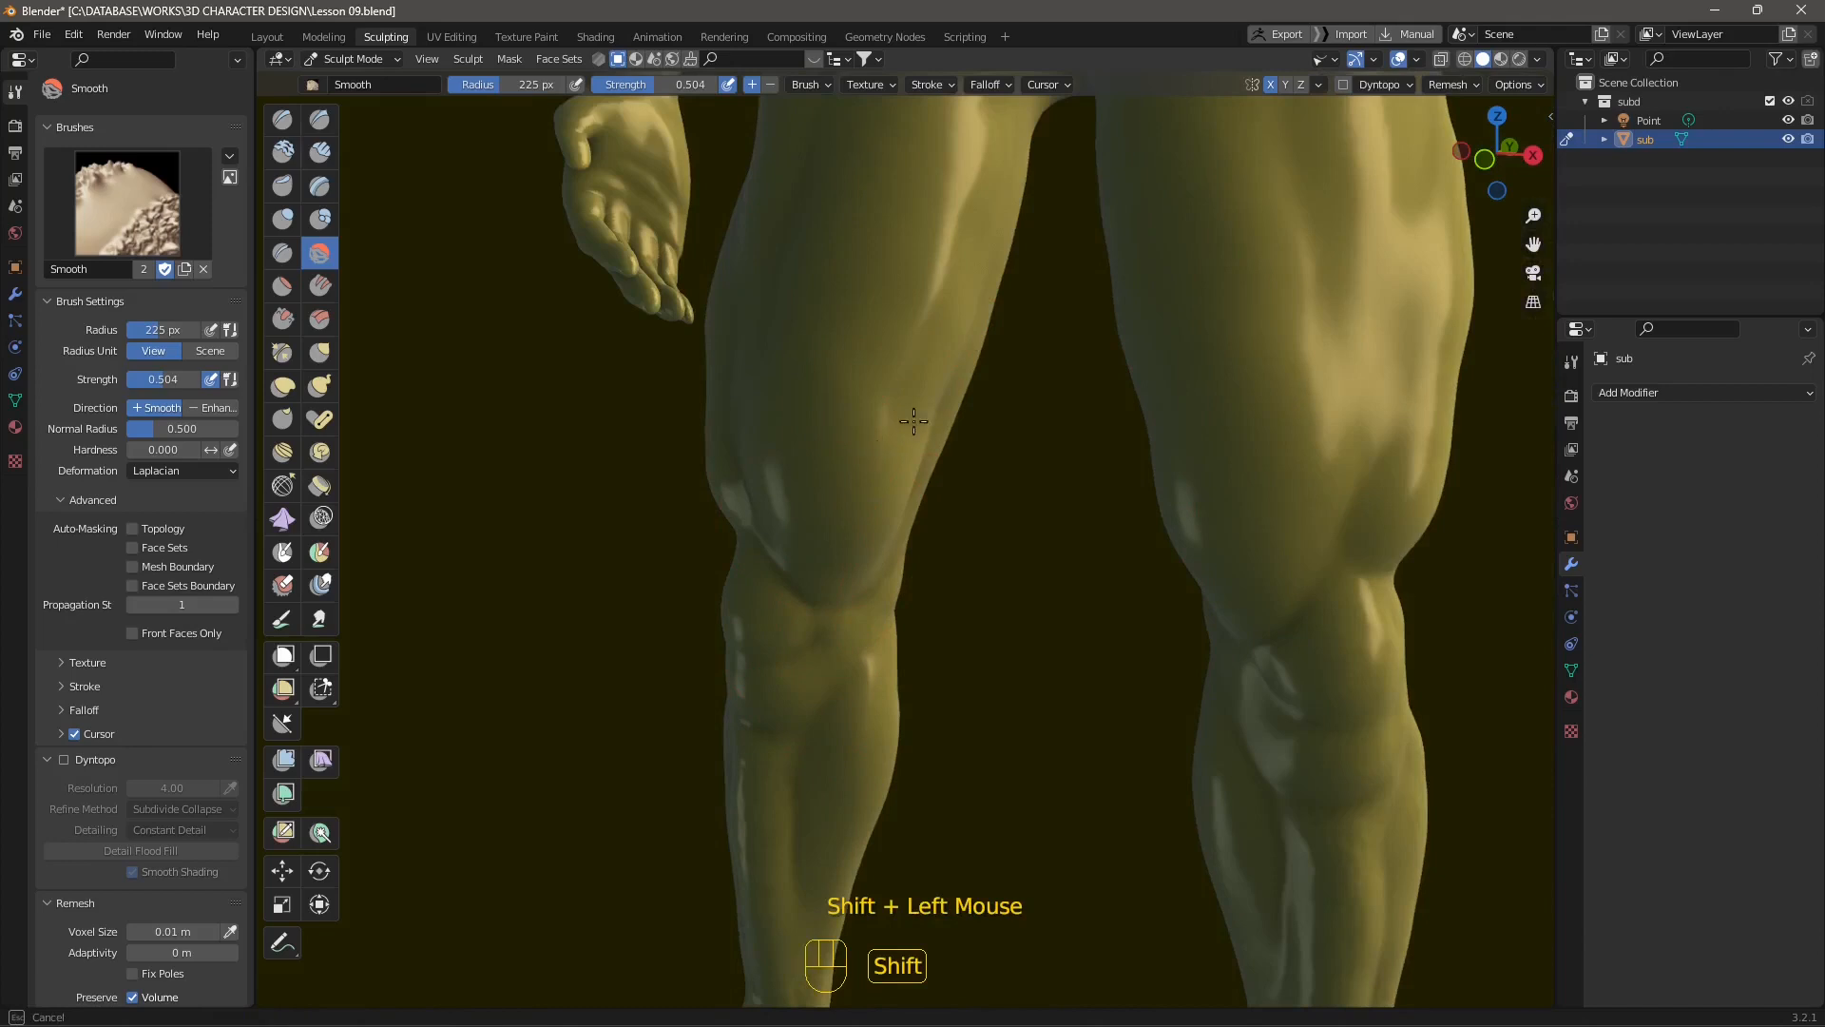
pyautogui.moveTo(903, 381)
pyautogui.keyDown('shift'); pyautogui.mouseDown()
pyautogui.moveTo(855, 469)
pyautogui.moveTo(872, 437)
pyautogui.mouseUp(); pyautogui.keyUp('shift')
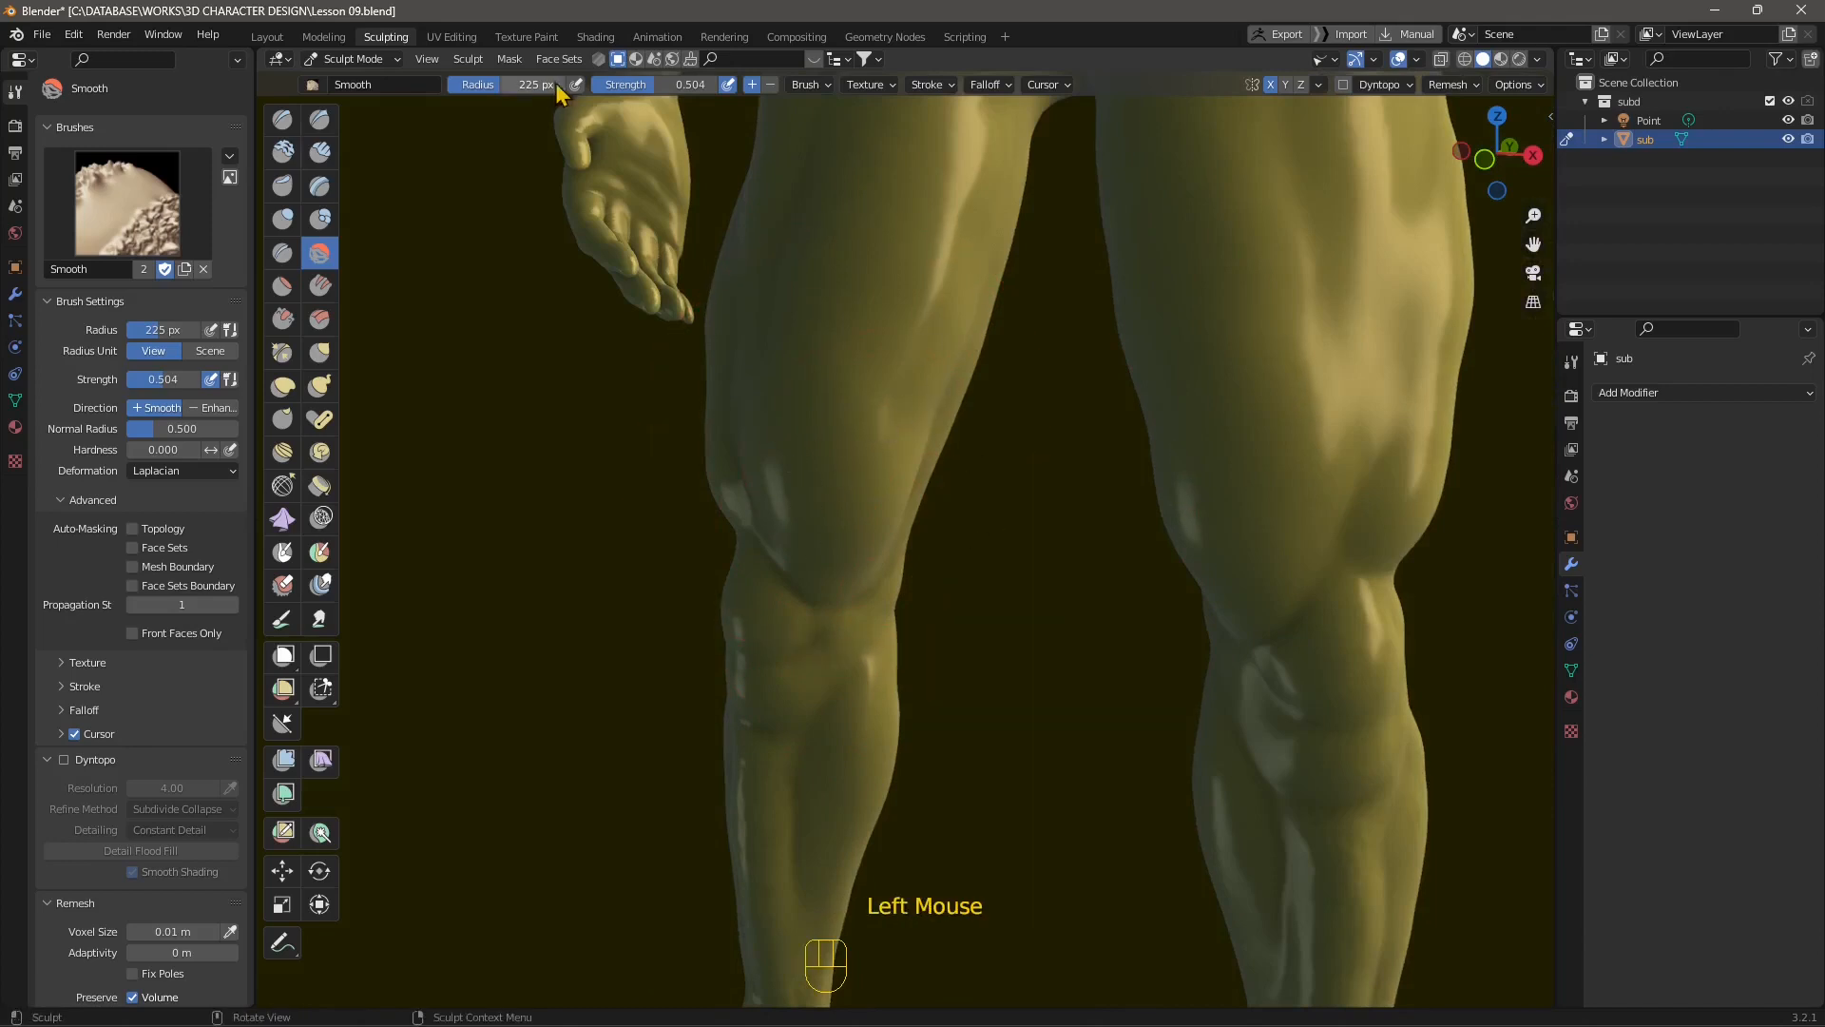
pyautogui.click(871, 436)
# Step: Raise the Smooth brush strength to 0.674 and even out the thigh surface from the knee up its inner side
pyautogui.moveTo(674, 85); pyautogui.dragTo(676, 85)
pyautogui.moveTo(842, 553); pyautogui.dragTo(833, 520)
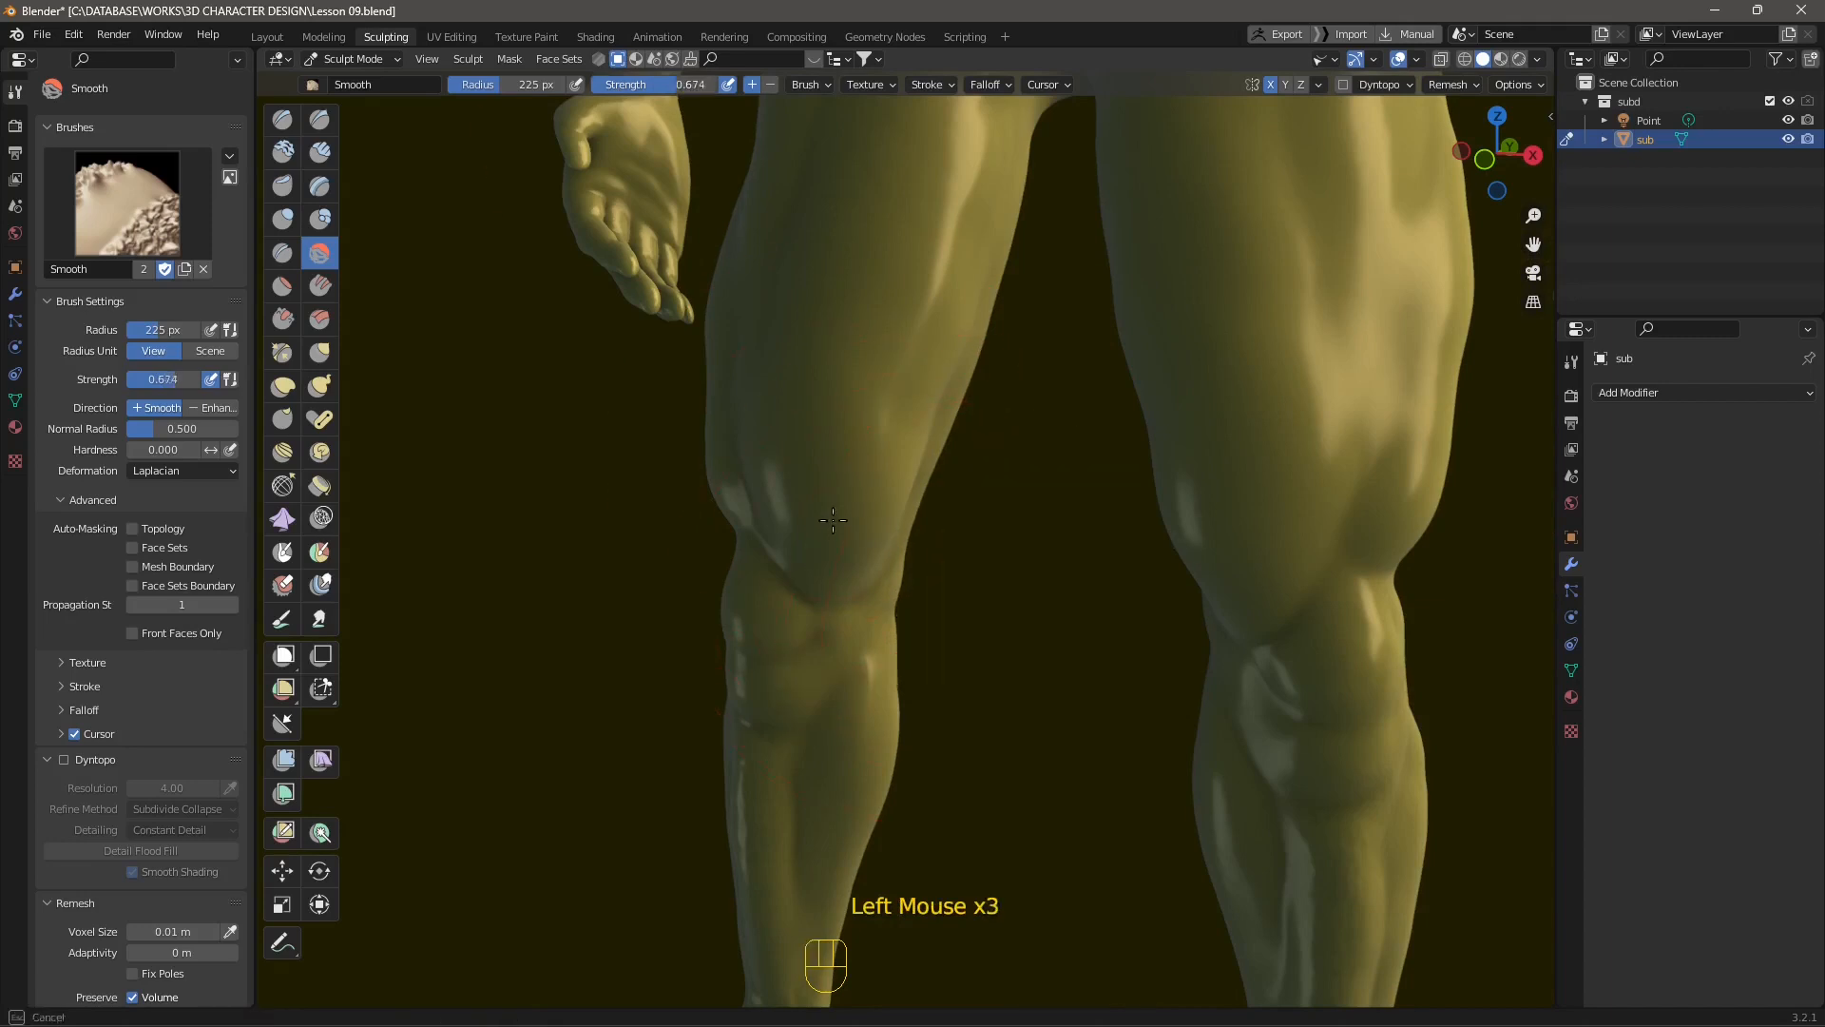
pyautogui.moveTo(866, 454)
pyautogui.mouseDown()
pyautogui.moveTo(822, 439)
pyautogui.moveTo(789, 475)
pyautogui.mouseUp()
pyautogui.moveTo(741, 482); pyautogui.dragTo(844, 469, button='middle')
pyautogui.moveTo(843, 468); pyautogui.dragTo(837, 471)
pyautogui.moveTo(836, 470)
pyautogui.mouseDown(button='middle')
pyautogui.moveTo(875, 570)
pyautogui.moveTo(919, 465)
pyautogui.mouseUp(button='middle')
pyautogui.moveTo(920, 466); pyautogui.dragTo(919, 466)
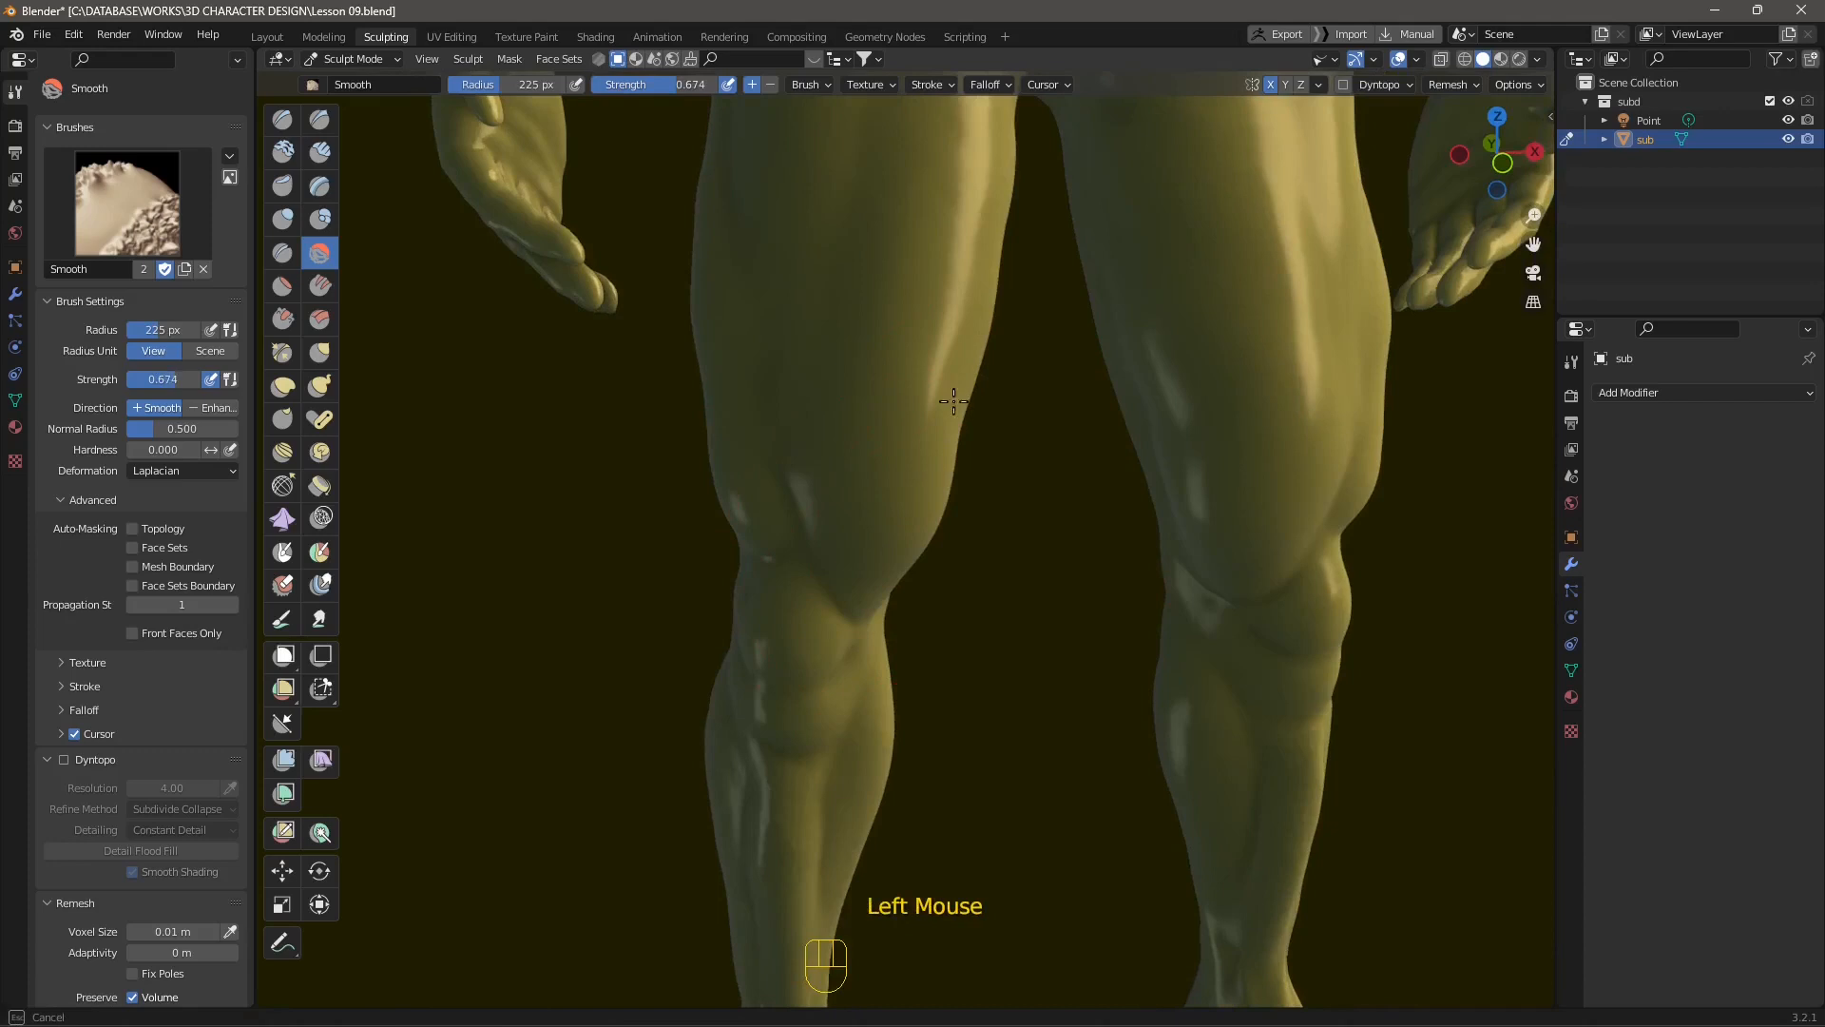
pyautogui.moveTo(987, 251); pyautogui.dragTo(985, 215)
pyautogui.scroll(-1, 912, 427)
pyautogui.scroll(1, 859, 554)
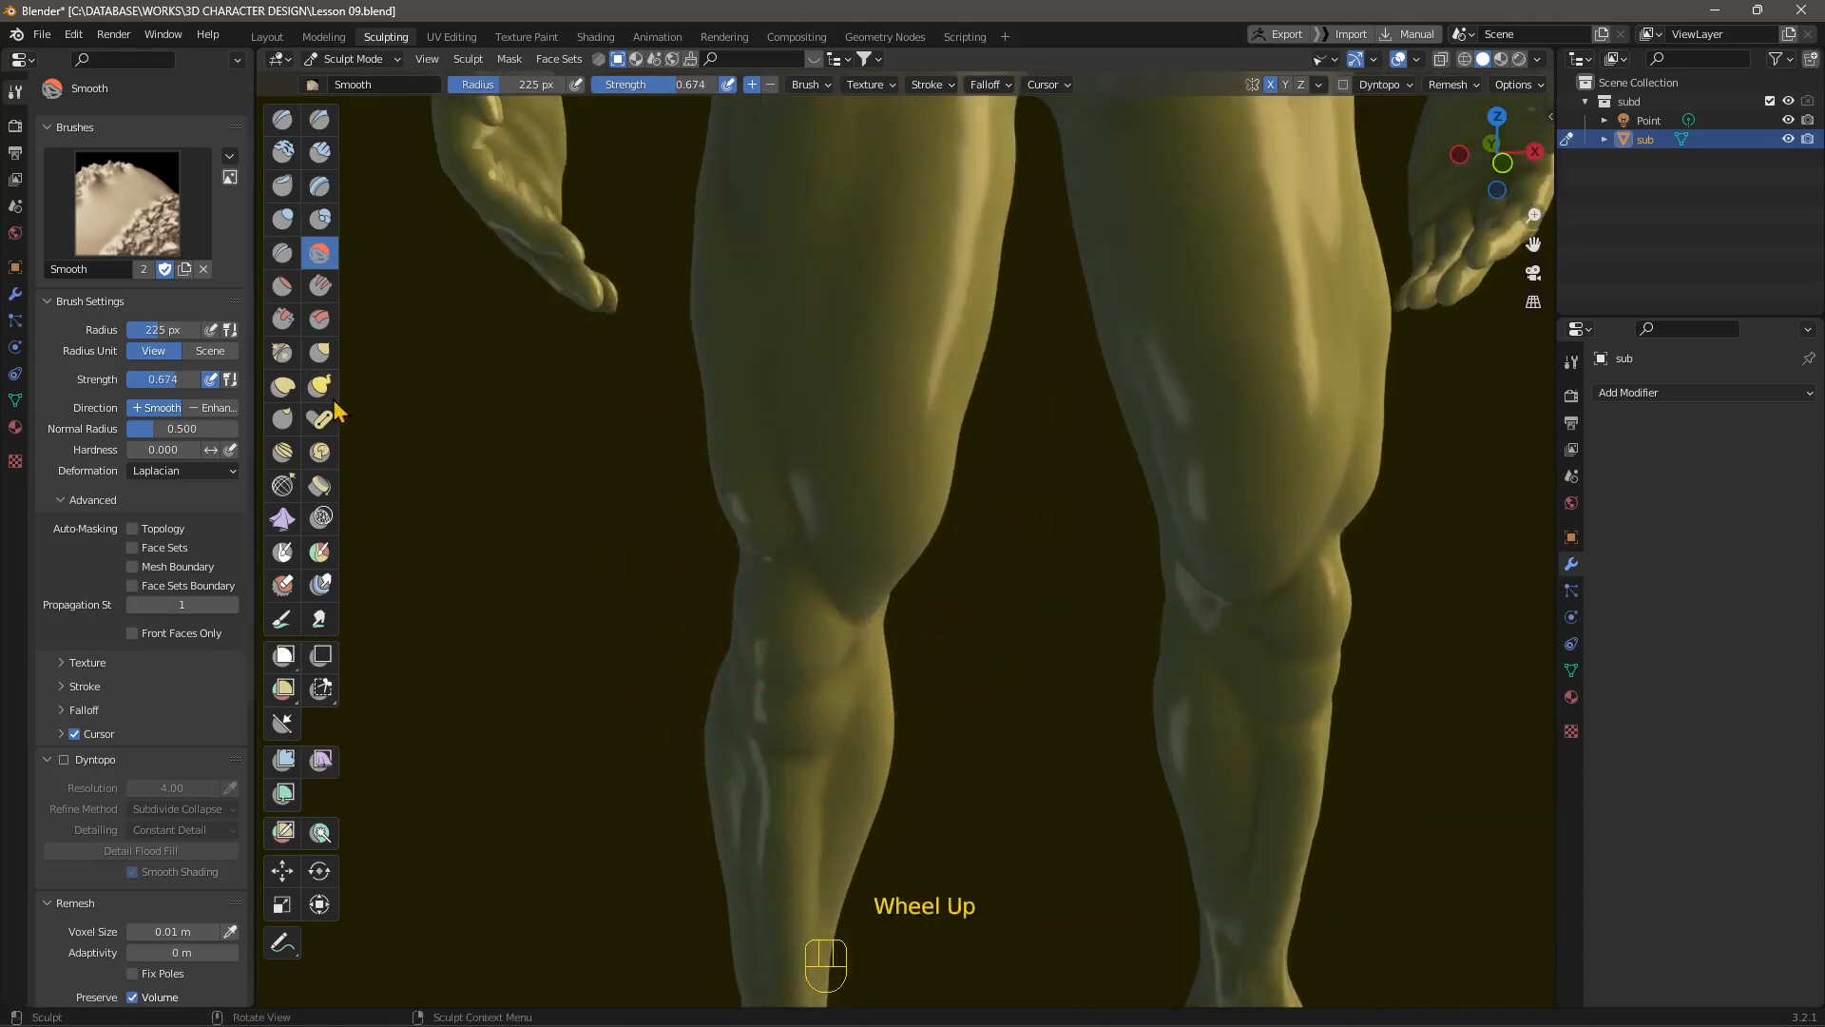
# Step: Carve muscle lines along the inner side and back of the knee with the Crease brush
pyautogui.click(290, 187)
pyautogui.click(287, 253)
pyautogui.moveTo(681, 728)
pyautogui.keyDown('shift'); pyautogui.mouseDown(button='middle')
pyautogui.moveTo(721, 574)
pyautogui.moveTo(903, 518)
pyautogui.mouseUp(button='middle'); pyautogui.keyUp('shift')
pyautogui.moveTo(902, 518); pyautogui.dragTo(870, 513)
pyautogui.moveTo(882, 587); pyautogui.dragTo(852, 550)
pyautogui.moveTo(847, 549); pyautogui.dragTo(913, 490, button='middle')
pyautogui.moveTo(913, 480); pyautogui.dragTo(884, 499)
pyautogui.moveTo(884, 501); pyautogui.dragTo(1046, 570, button='middle')
pyautogui.moveTo(981, 461); pyautogui.dragTo(986, 506)
pyautogui.moveTo(985, 499); pyautogui.dragTo(986, 525)
pyautogui.moveTo(988, 525); pyautogui.dragTo(1038, 534, button='middle')
pyautogui.moveTo(972, 439); pyautogui.dragTo(985, 597)
# Step: Smooth the back of the knee and the lower hamstring using the Smooth brush at strength 1.000
pyautogui.click(320, 251)
pyautogui.scroll(3, 984, 597)
pyautogui.keyDown('shift'); pyautogui.moveTo(1166, 521); pyautogui.dragTo(978, 395, button='middle'); pyautogui.keyUp('shift')
pyautogui.click(1045, 453)
pyautogui.moveTo(1011, 472); pyautogui.dragTo(1017, 458)
pyautogui.moveTo(667, 85); pyautogui.dragTo(737, 85)
pyautogui.moveTo(1030, 456); pyautogui.dragTo(1028, 447)
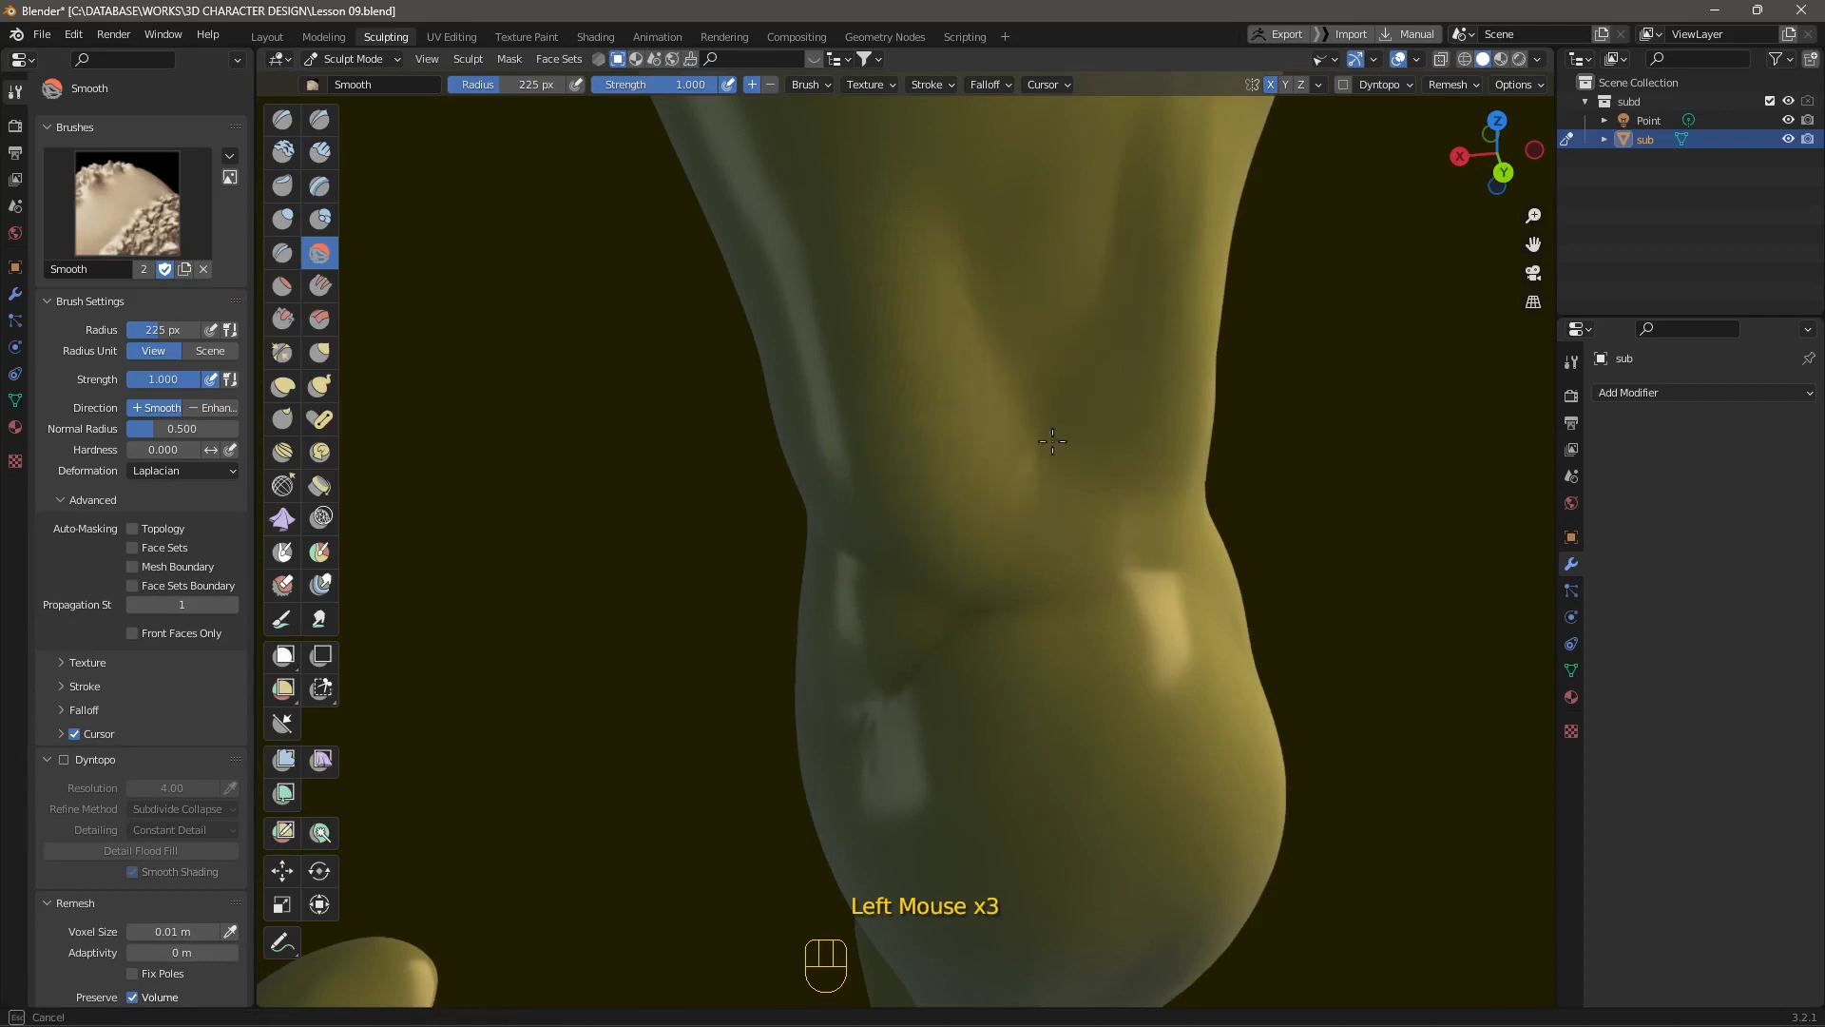
pyautogui.scroll(-2, 981, 494)
pyautogui.keyDown('shift'); pyautogui.moveTo(900, 570); pyautogui.dragTo(1035, 529); pyautogui.keyUp('shift')
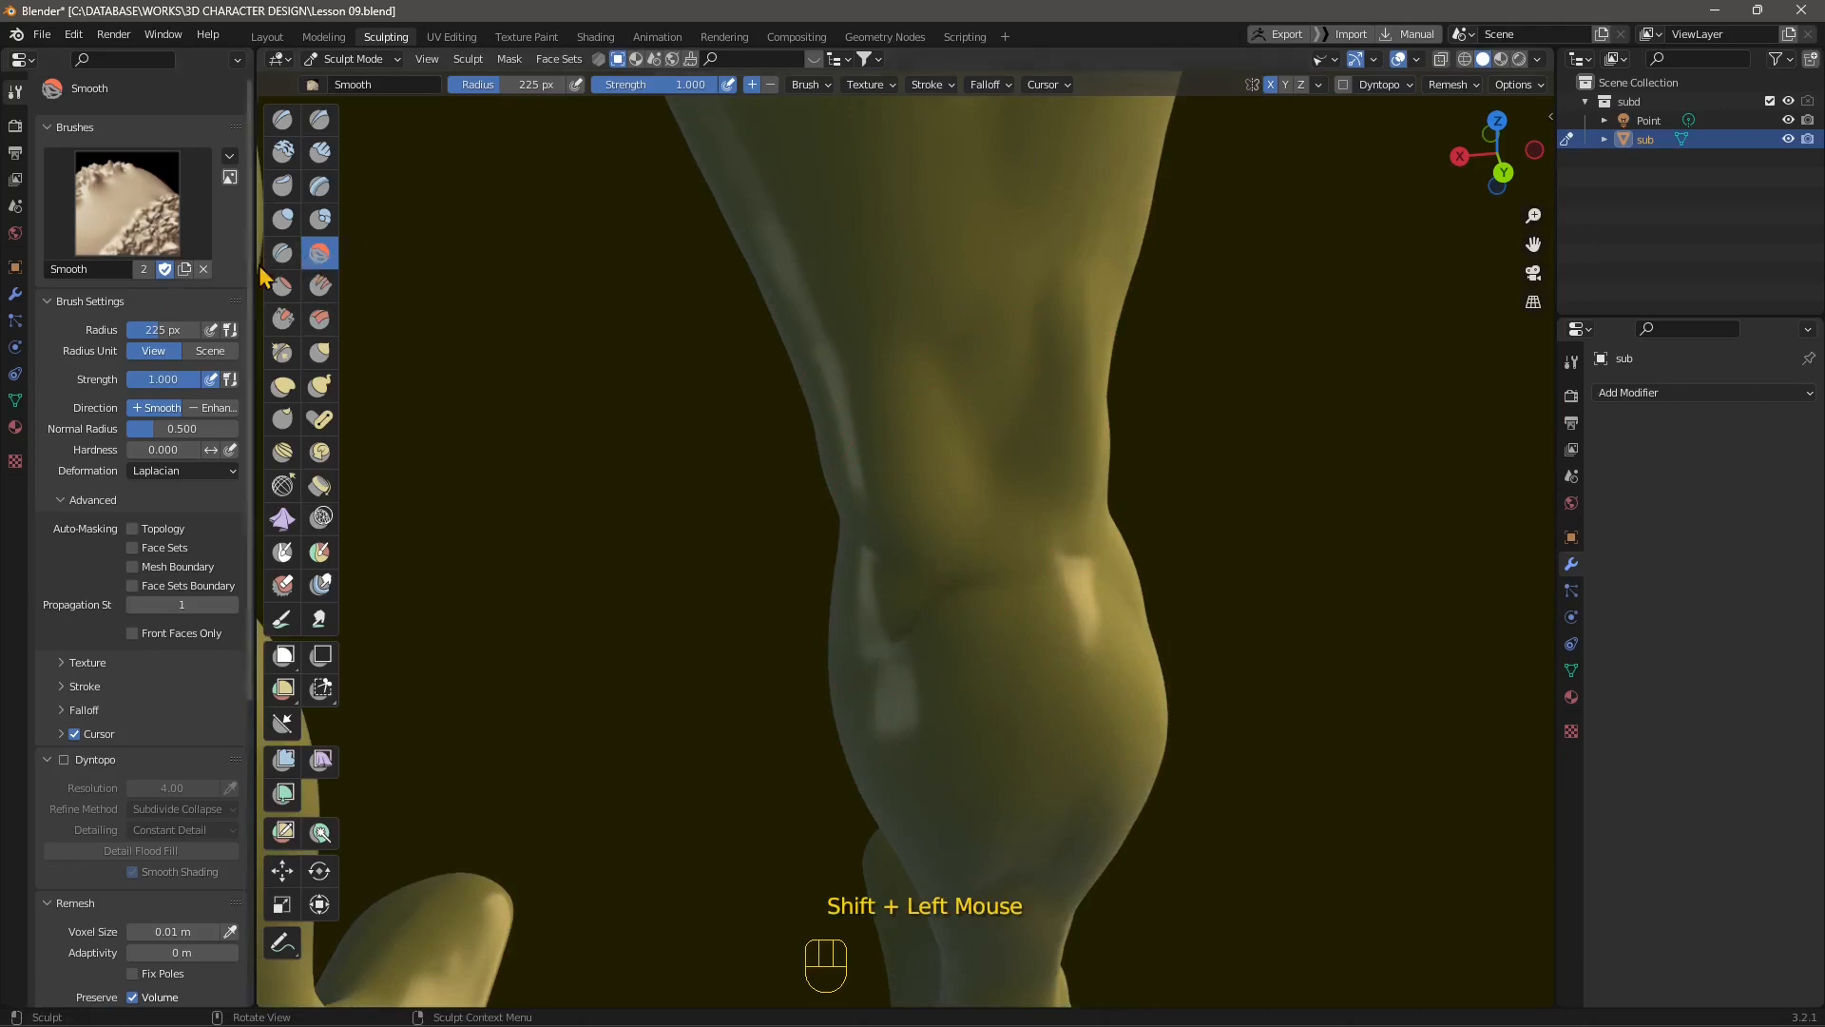
# Step: Build up the calf muscle on the back of the lower leg with Clay Strips and smooth the added volume
pyautogui.click(319, 152)
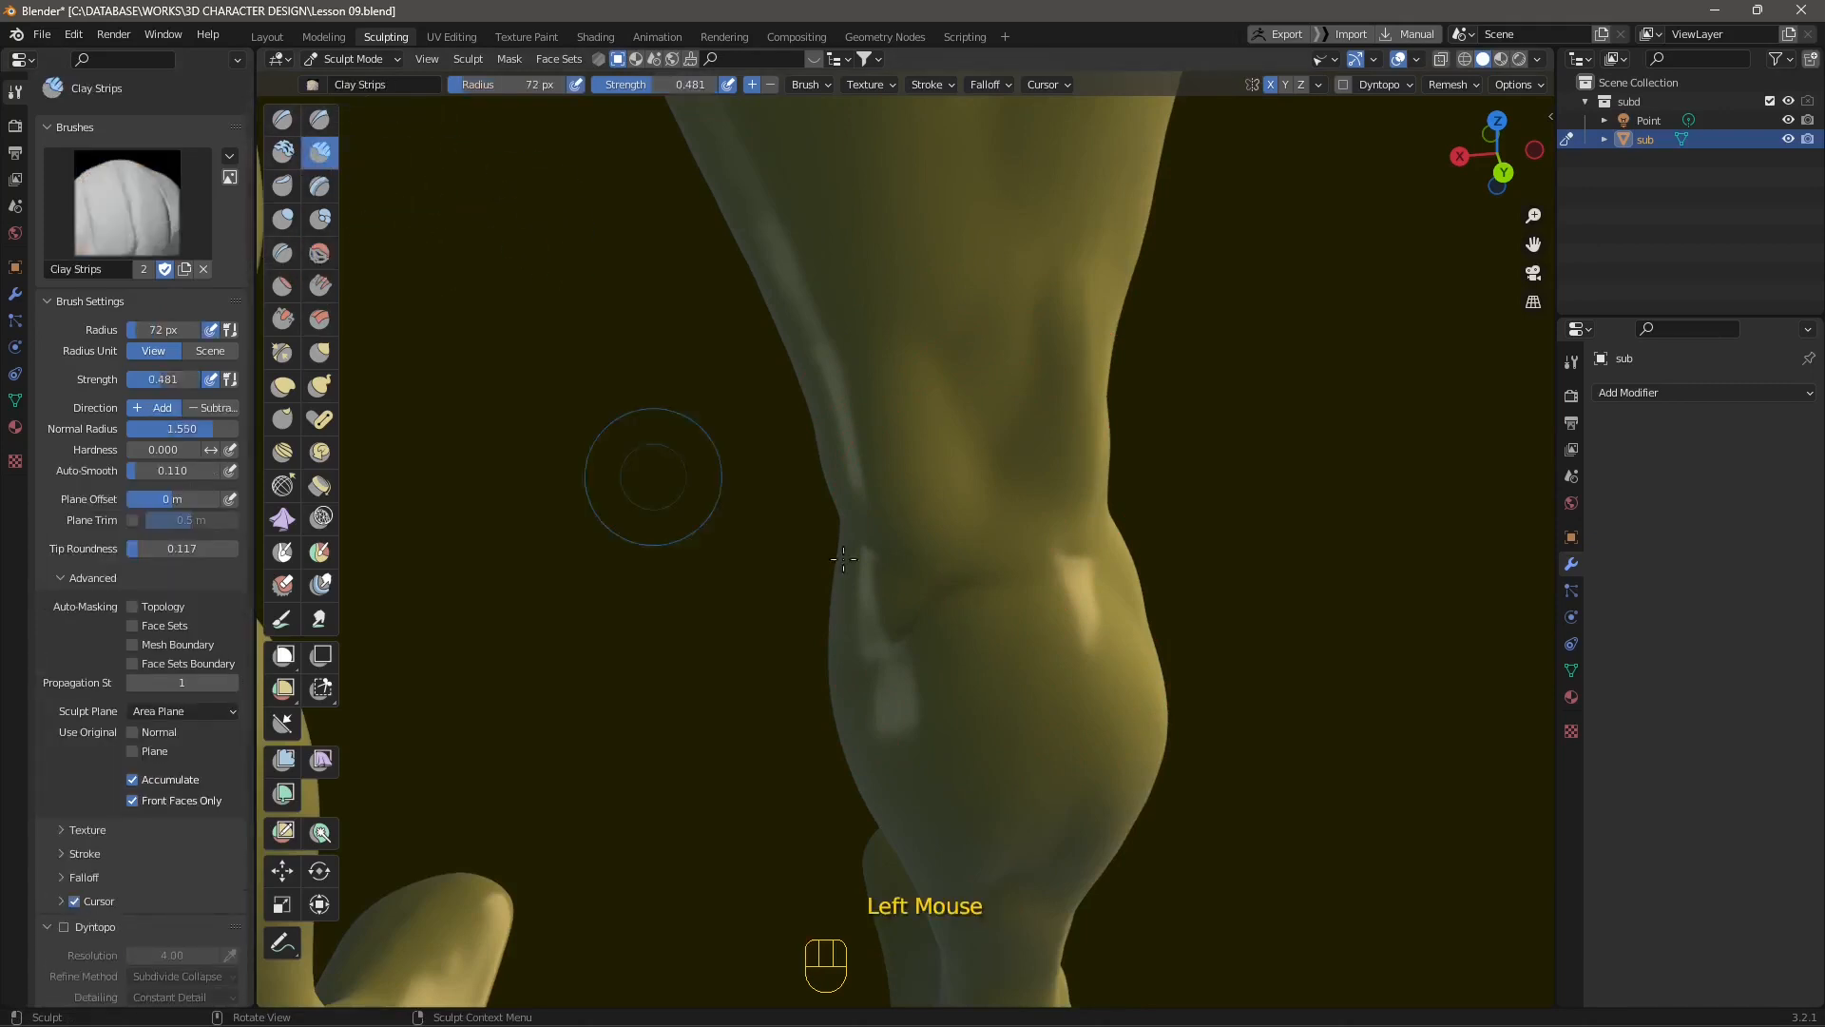
pyautogui.scroll(-2, 836, 743)
pyautogui.moveTo(836, 742)
pyautogui.keyDown('shift'); pyautogui.mouseDown(button='middle')
pyautogui.moveTo(885, 722)
pyautogui.moveTo(929, 603)
pyautogui.mouseUp(button='middle'); pyautogui.keyUp('shift')
pyautogui.moveTo(929, 603); pyautogui.dragTo(945, 652)
pyautogui.moveTo(945, 652)
pyautogui.mouseDown(button='middle')
pyautogui.moveTo(1030, 643)
pyautogui.moveTo(980, 444)
pyautogui.mouseUp(button='middle')
pyautogui.moveTo(980, 444); pyautogui.dragTo(1017, 570)
pyautogui.moveTo(1017, 570); pyautogui.dragTo(988, 456, button='middle')
pyautogui.keyDown('shift'); pyautogui.moveTo(988, 456); pyautogui.dragTo(1002, 442); pyautogui.keyUp('shift')
pyautogui.keyDown('shift'); pyautogui.moveTo(908, 587); pyautogui.dragTo(921, 637); pyautogui.keyUp('shift')
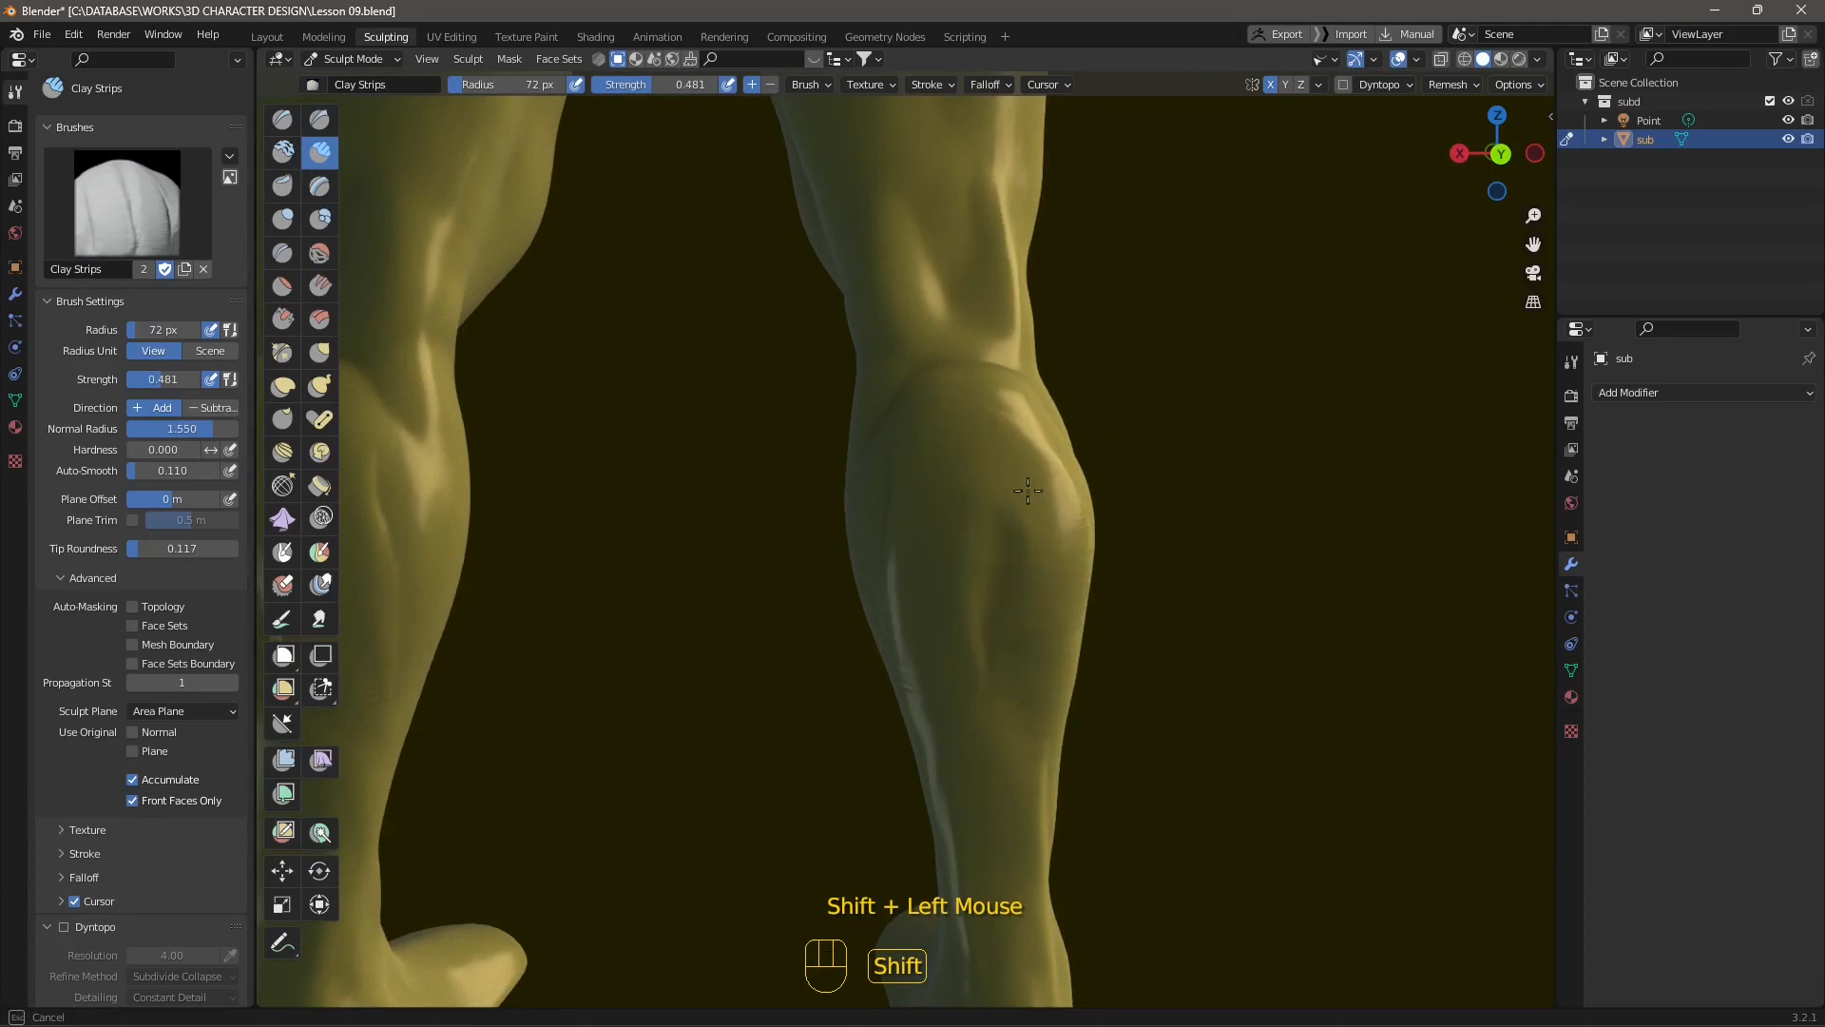
pyautogui.keyDown('shift'); pyautogui.moveTo(1029, 397); pyautogui.dragTo(1020, 405); pyautogui.keyUp('shift')
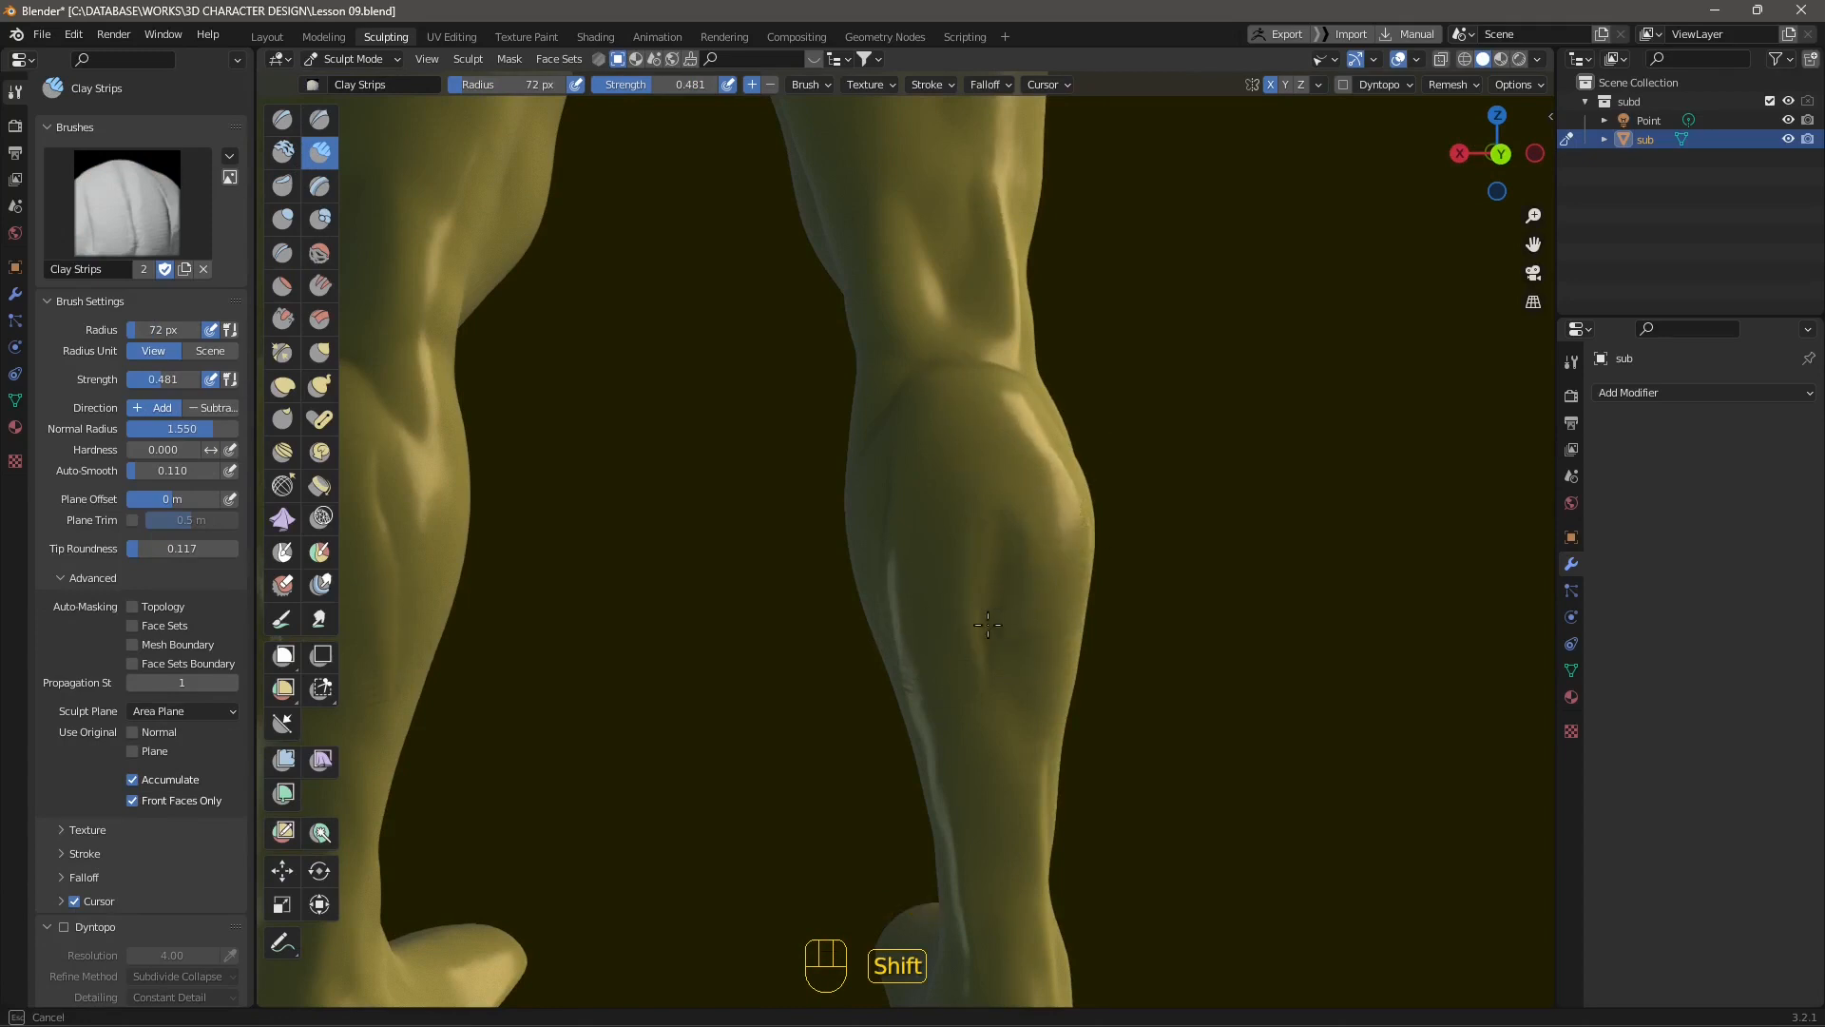
# Step: Carve the lower edge of the calf muscle with the Crease brush and soften the lines
pyautogui.click(295, 255)
pyautogui.moveTo(853, 677)
pyautogui.keyDown('shift'); pyautogui.mouseDown(button='middle')
pyautogui.moveTo(820, 578)
pyautogui.moveTo(815, 628)
pyautogui.mouseUp(button='middle'); pyautogui.keyUp('shift')
pyautogui.scroll(2, 1007, 750)
pyautogui.click(896, 506)
pyautogui.moveTo(914, 482)
pyautogui.mouseDown()
pyautogui.moveTo(901, 522)
pyautogui.moveTo(958, 553)
pyautogui.moveTo(988, 601)
pyautogui.mouseUp()
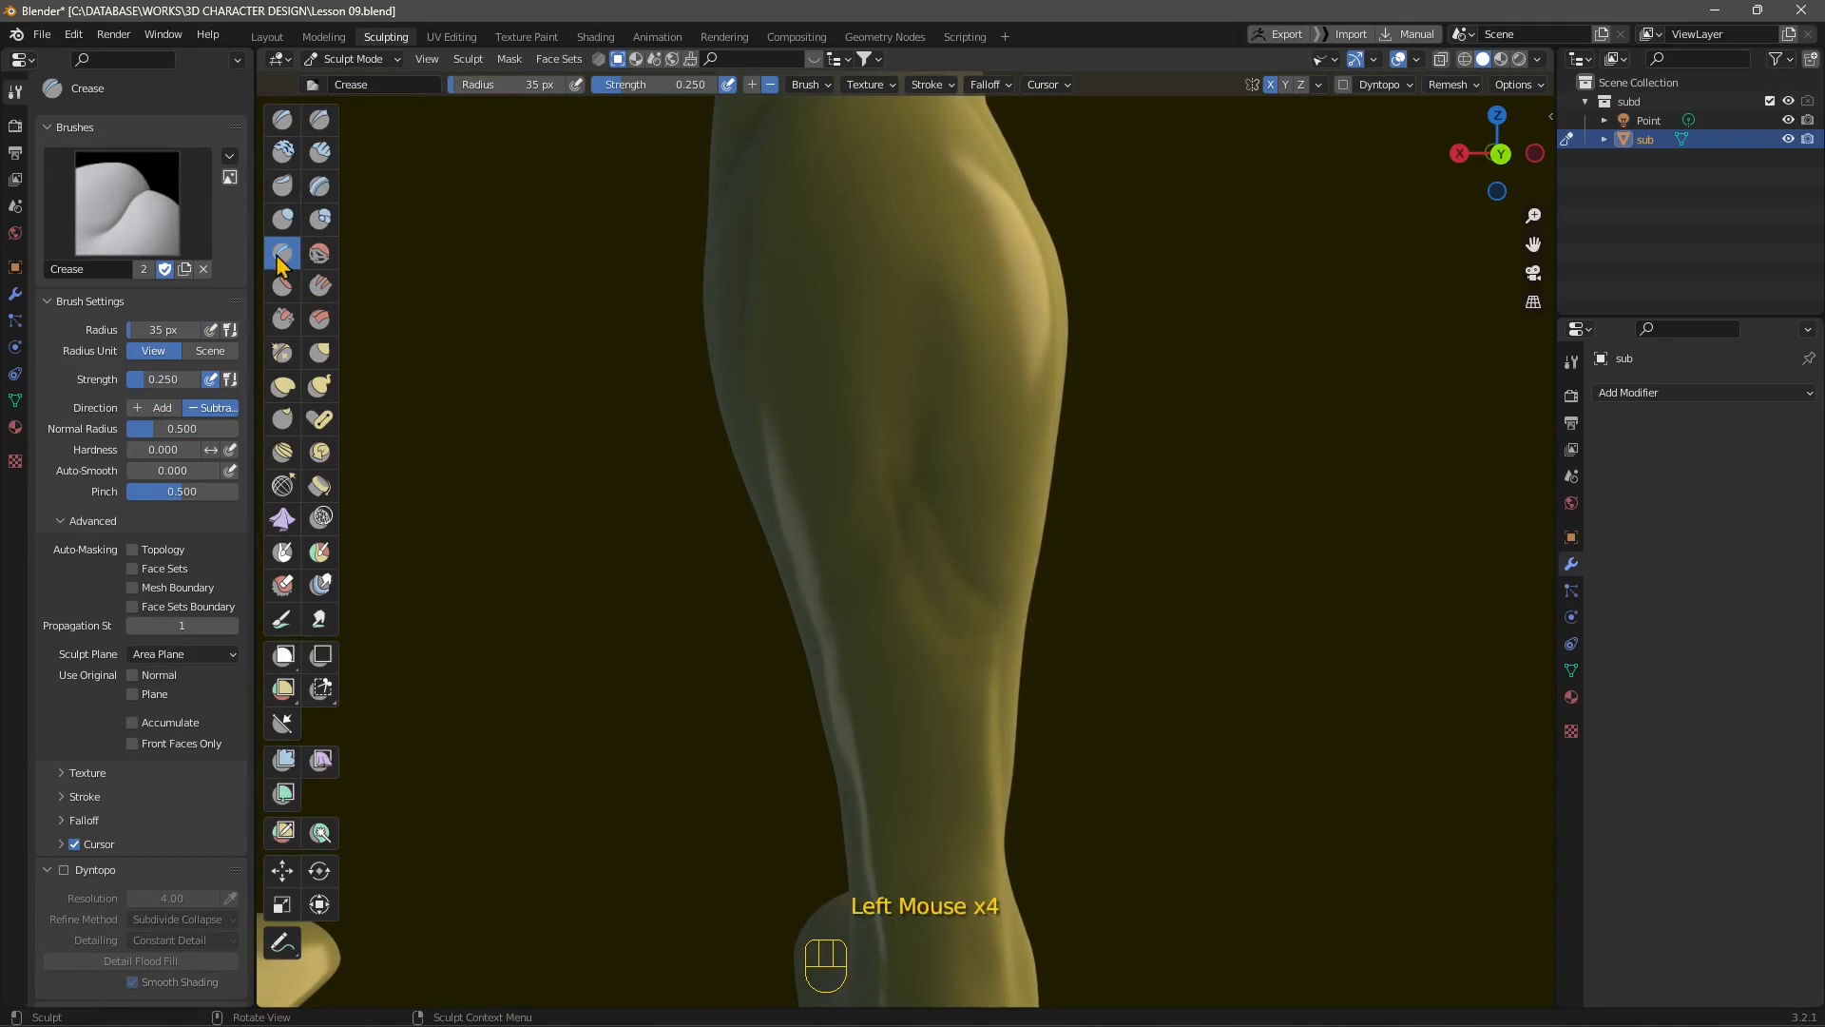
pyautogui.moveTo(920, 468); pyautogui.dragTo(867, 572)
pyautogui.moveTo(898, 518); pyautogui.dragTo(823, 629)
pyautogui.click(926, 528)
pyautogui.moveTo(897, 469)
pyautogui.keyDown('shift'); pyautogui.mouseDown()
pyautogui.moveTo(861, 626)
pyautogui.moveTo(818, 583)
pyautogui.mouseUp(); pyautogui.keyUp('shift')
pyautogui.keyDown('shift'); pyautogui.moveTo(905, 457); pyautogui.dragTo(904, 521); pyautogui.keyUp('shift')
# Step: Crease long muscle lines down the side of the lower leg to the ankle and smooth the surrounding surface
pyautogui.moveTo(904, 521); pyautogui.dragTo(1039, 665, button='middle')
pyautogui.scroll(2, 900, 609)
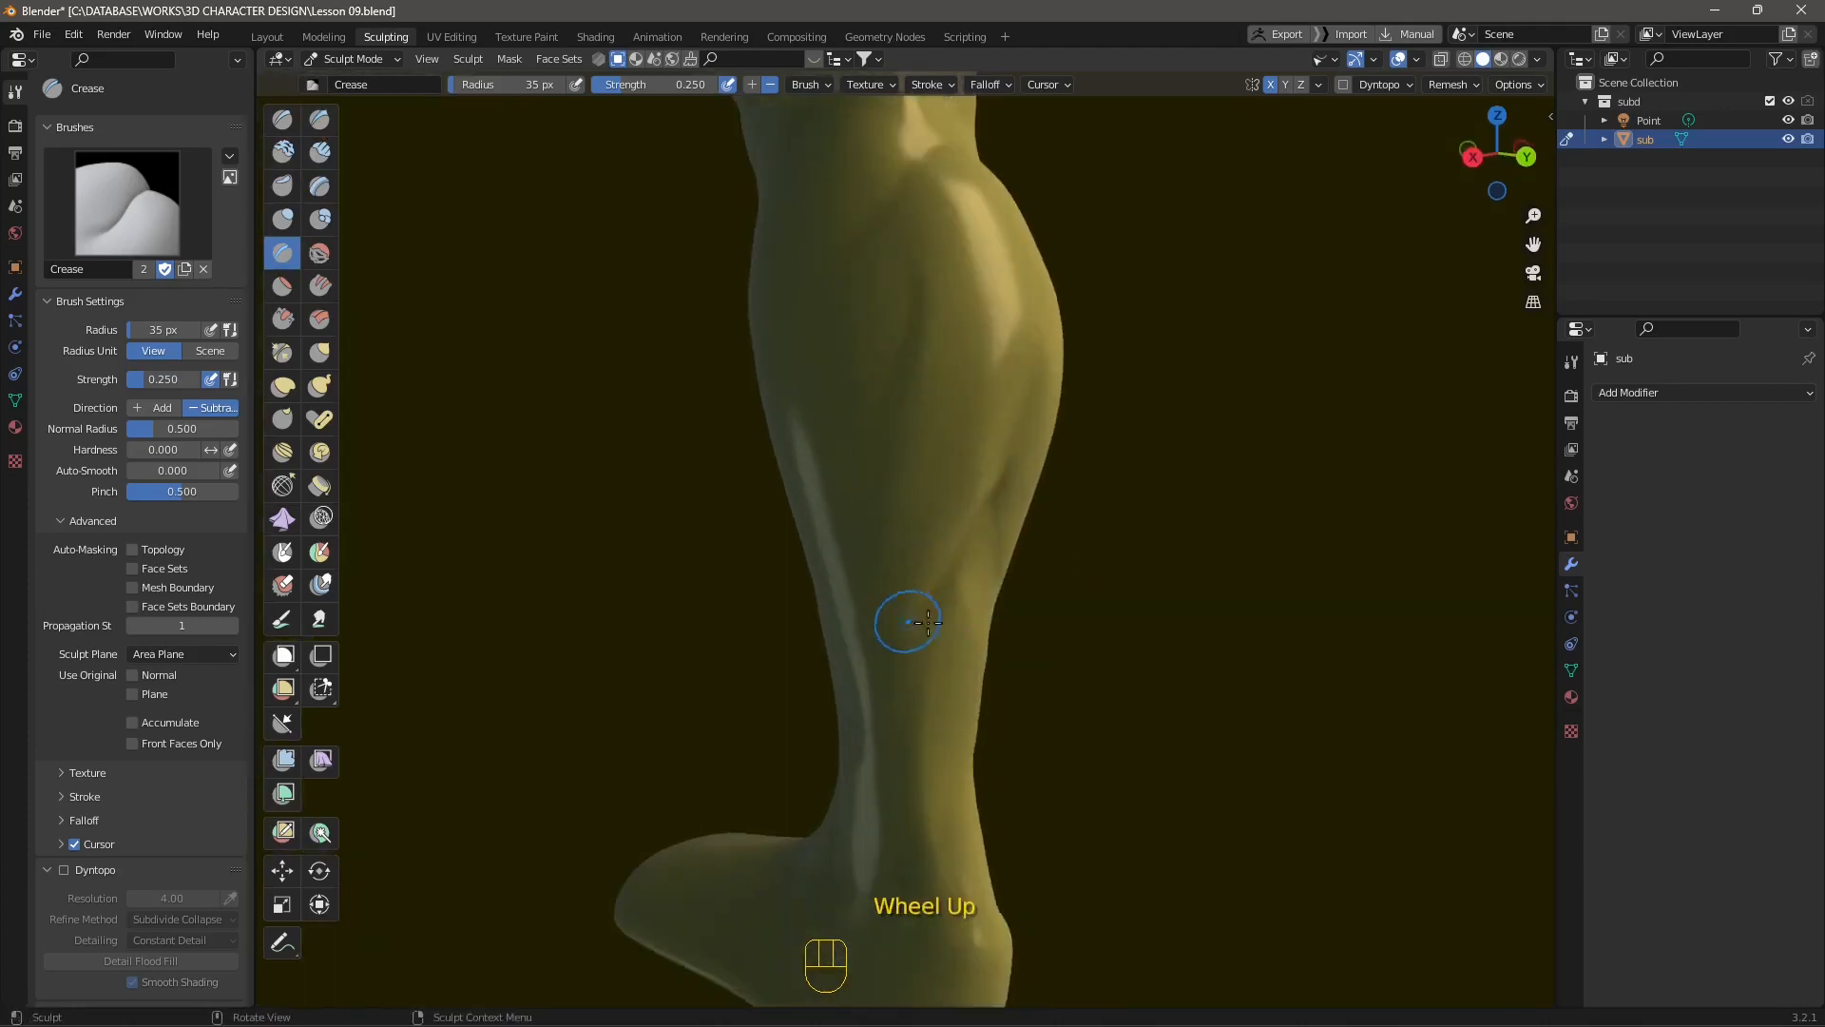
pyautogui.keyDown('shift'); pyautogui.moveTo(900, 609); pyautogui.dragTo(939, 582, button='middle'); pyautogui.keyUp('shift')
pyautogui.keyDown('shift'); pyautogui.moveTo(973, 249); pyautogui.dragTo(972, 260); pyautogui.keyUp('shift')
pyautogui.keyDown('shift'); pyautogui.moveTo(948, 438); pyautogui.dragTo(960, 717); pyautogui.keyUp('shift')
pyautogui.moveTo(960, 717)
pyautogui.mouseDown(button='middle')
pyautogui.moveTo(937, 761)
pyautogui.moveTo(943, 683)
pyautogui.mouseUp(button='middle')
pyautogui.moveTo(904, 538); pyautogui.dragTo(905, 896)
pyautogui.moveTo(910, 775); pyautogui.dragTo(1101, 781, button='middle')
pyautogui.moveTo(892, 632)
pyautogui.mouseDown()
pyautogui.moveTo(875, 778)
pyautogui.moveTo(880, 680)
pyautogui.mouseUp()
pyautogui.keyDown('shift'); pyautogui.moveTo(886, 801); pyautogui.dragTo(942, 575); pyautogui.keyUp('shift')
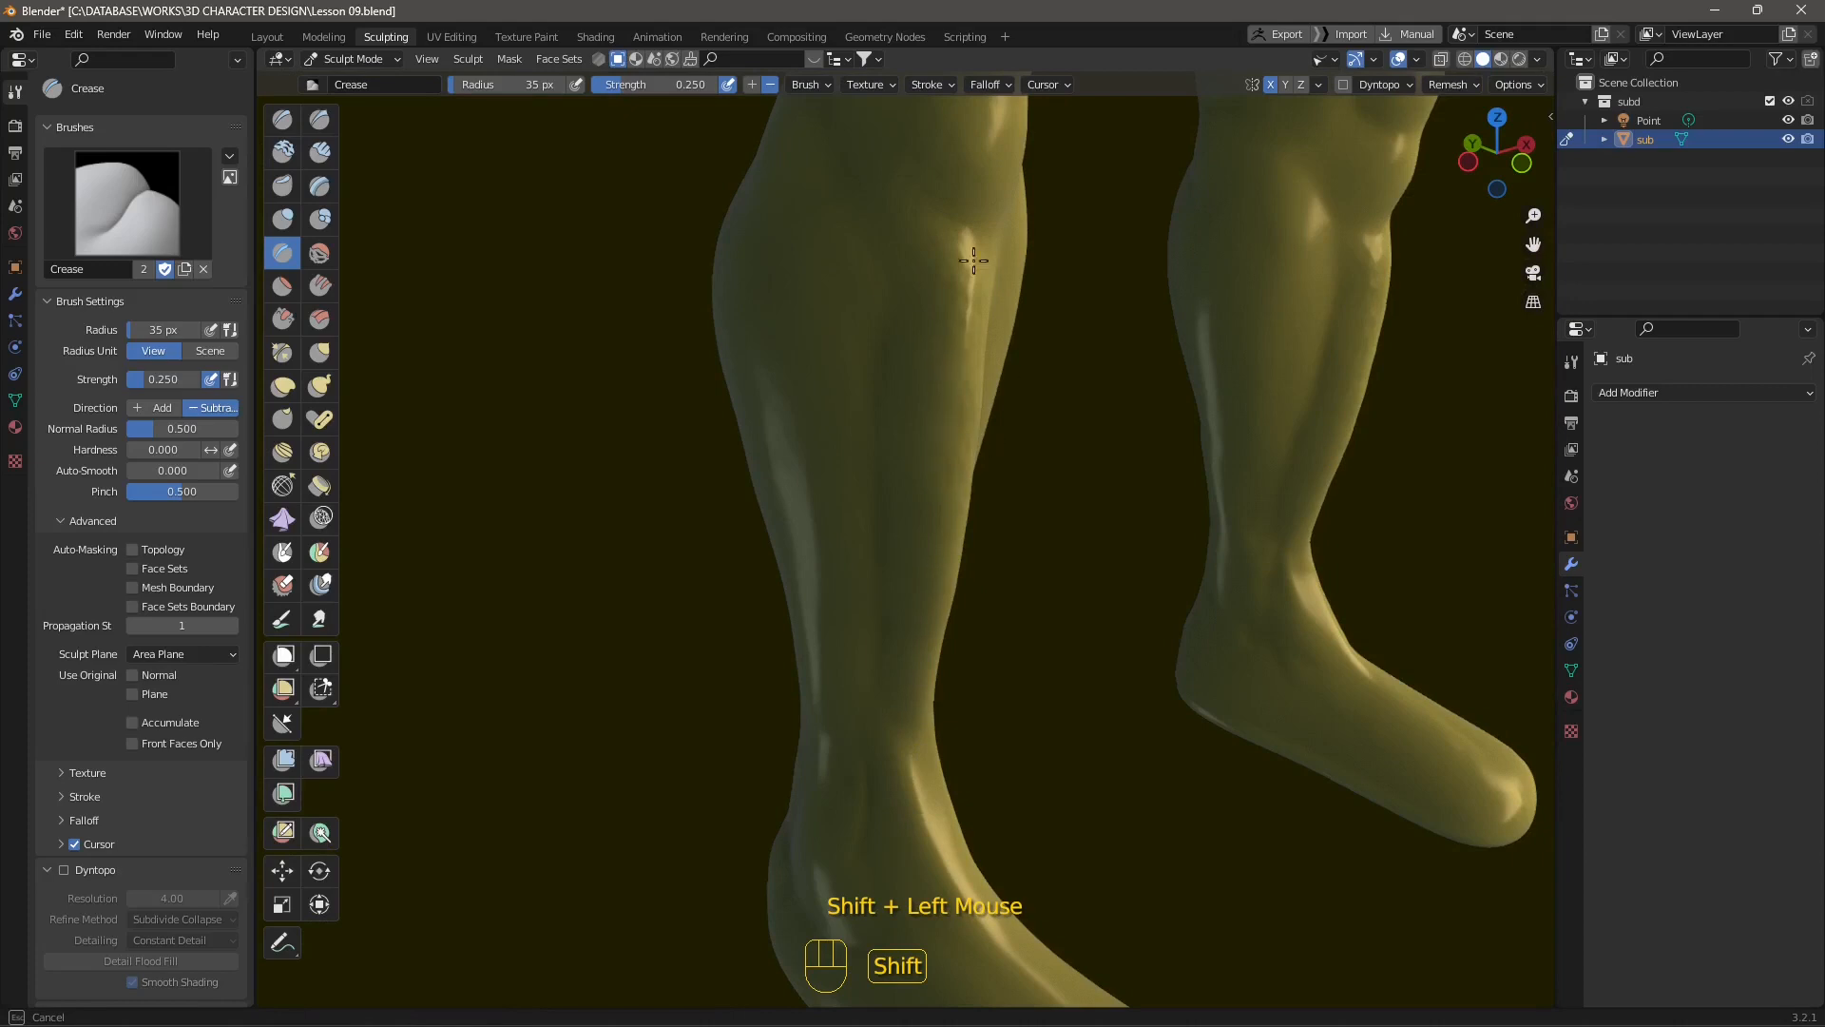
# Step: Outline the lower edge of the kneecap with Crease strokes
pyautogui.moveTo(946, 254); pyautogui.dragTo(921, 328, button='middle')
pyautogui.moveTo(912, 328); pyautogui.dragTo(932, 382)
pyautogui.moveTo(915, 332); pyautogui.dragTo(936, 390)
pyautogui.moveTo(1106, 333); pyautogui.dragTo(1049, 414)
pyautogui.moveTo(1098, 346); pyautogui.dragTo(1044, 421)
pyautogui.moveTo(918, 340)
pyautogui.mouseDown()
pyautogui.moveTo(931, 408)
pyautogui.moveTo(917, 400)
pyautogui.moveTo(1015, 430)
pyautogui.mouseUp()
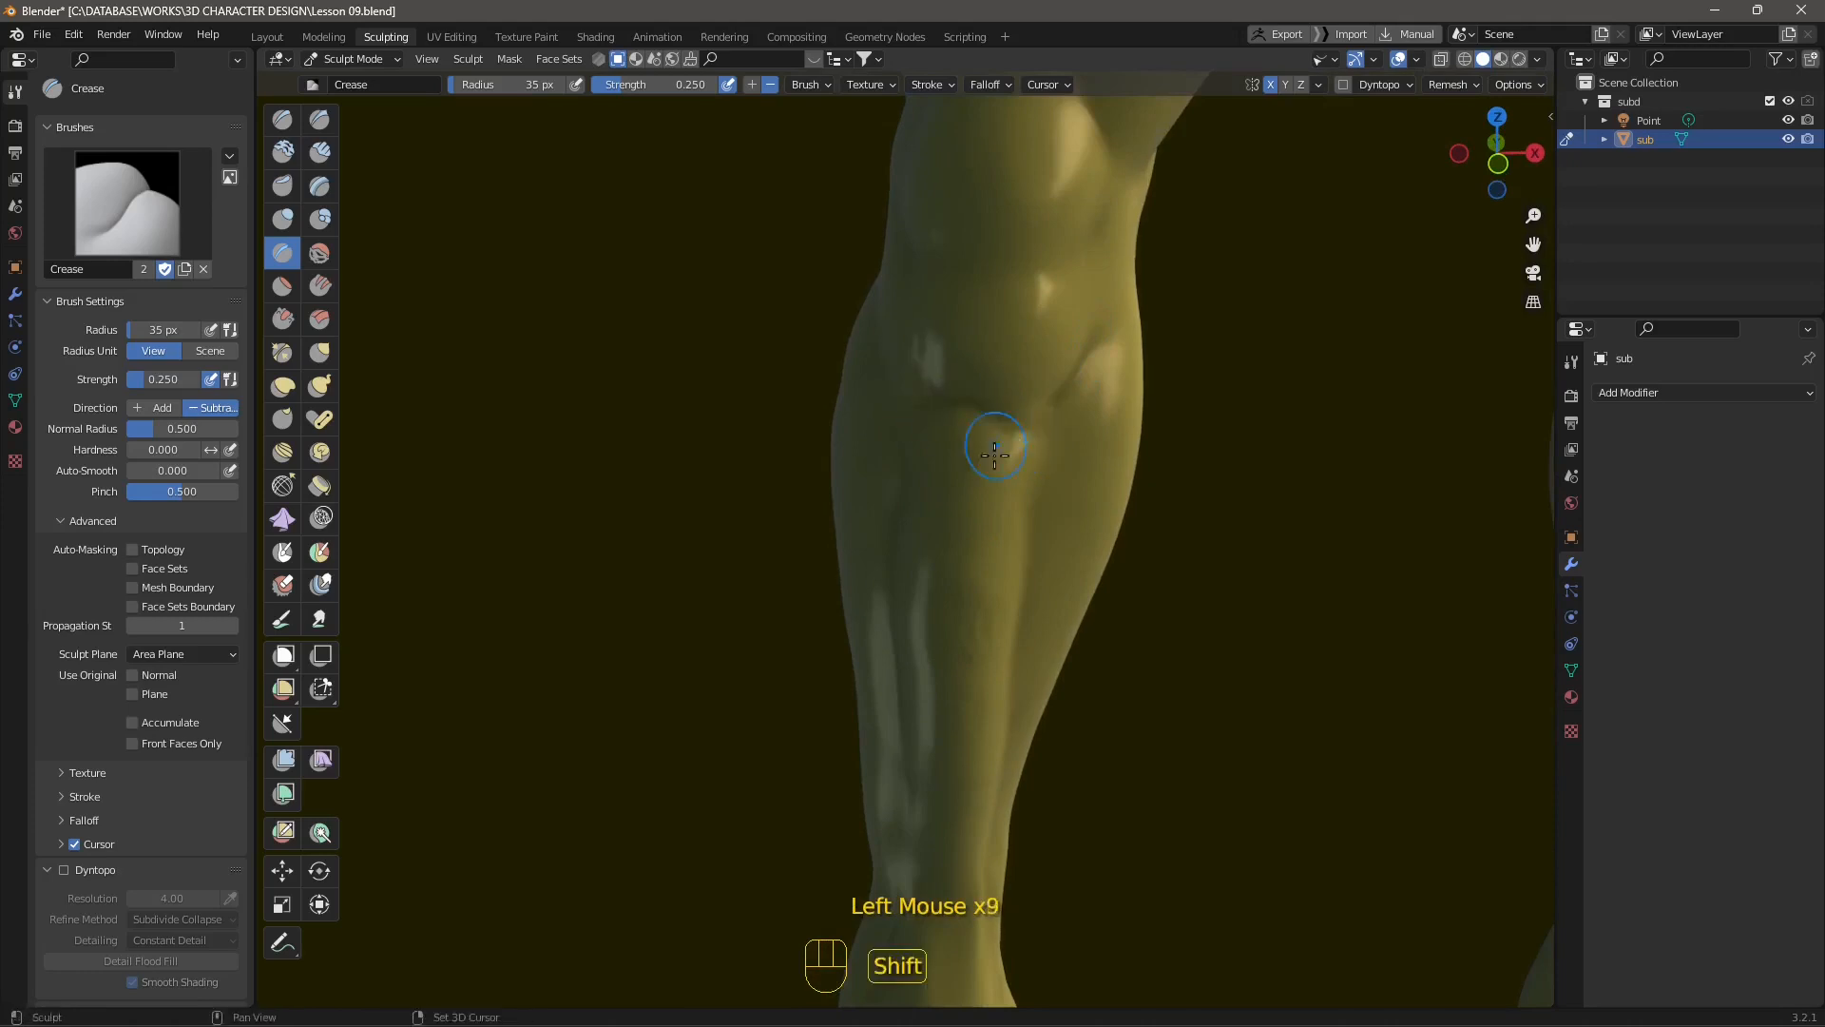
# Step: Crease the upper and side contours of the kneecap where it meets the thigh muscles
pyautogui.keyDown('shift'); pyautogui.moveTo(1018, 431); pyautogui.dragTo(997, 543, button='middle'); pyautogui.keyUp('shift')
pyautogui.moveTo(1043, 339); pyautogui.dragTo(1080, 318)
pyautogui.moveTo(1069, 294); pyautogui.dragTo(1063, 239)
pyautogui.moveTo(936, 332); pyautogui.dragTo(925, 407)
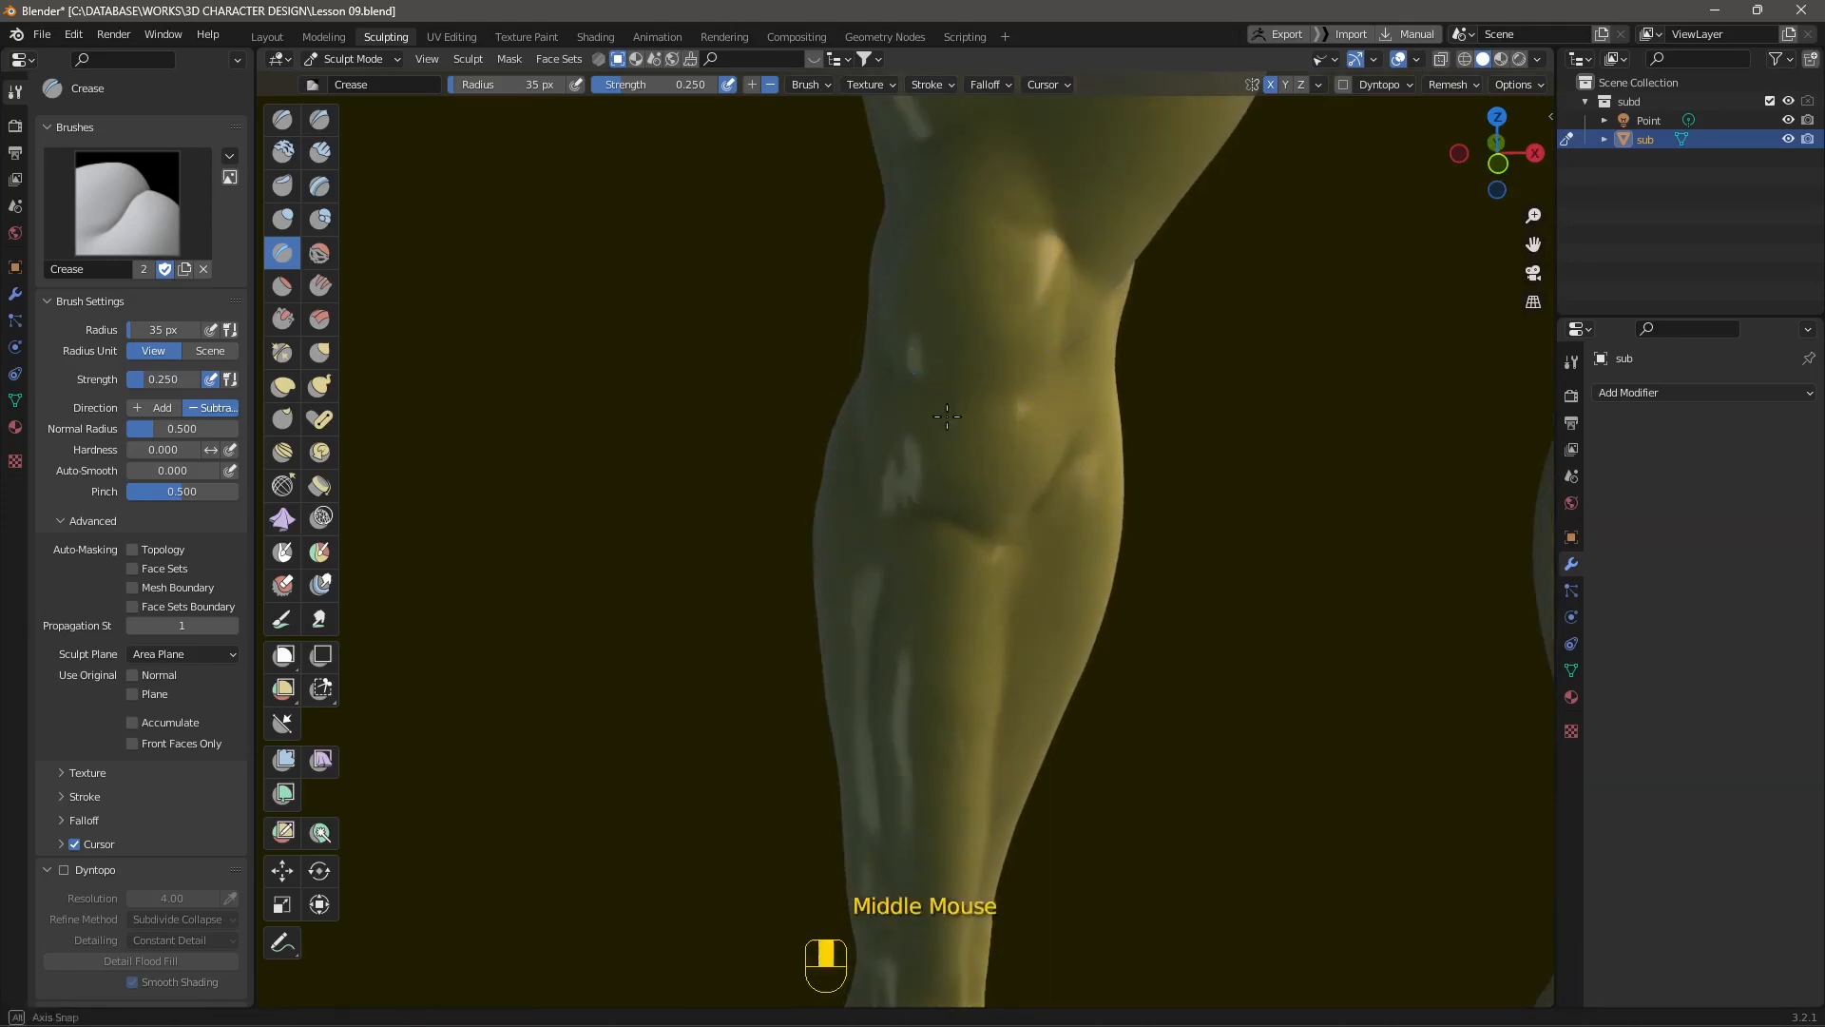
pyautogui.moveTo(925, 407); pyautogui.dragTo(1026, 431, button='middle')
pyautogui.moveTo(1027, 352); pyautogui.dragTo(1043, 317)
pyautogui.moveTo(1042, 325); pyautogui.dragTo(1094, 265)
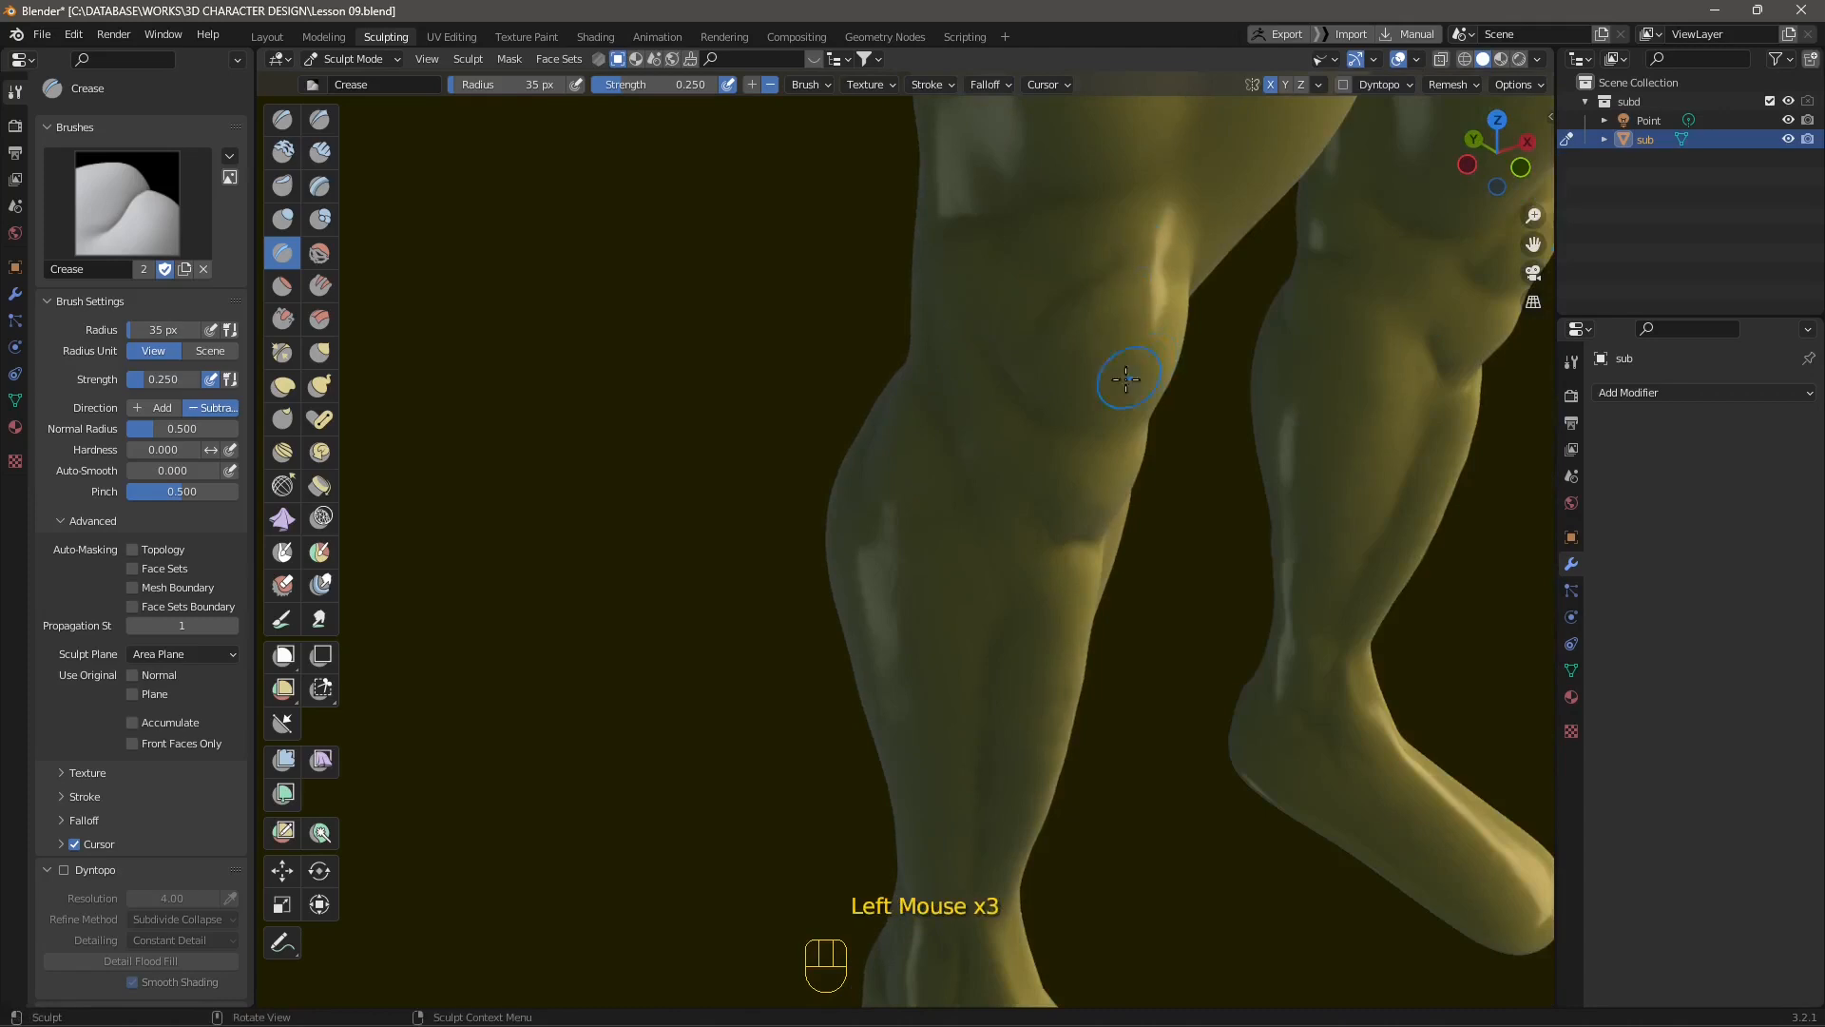
pyautogui.moveTo(1145, 369); pyautogui.dragTo(979, 374, button='middle')
pyautogui.moveTo(911, 238); pyautogui.dragTo(897, 196)
pyautogui.scroll(-1, 898, 485)
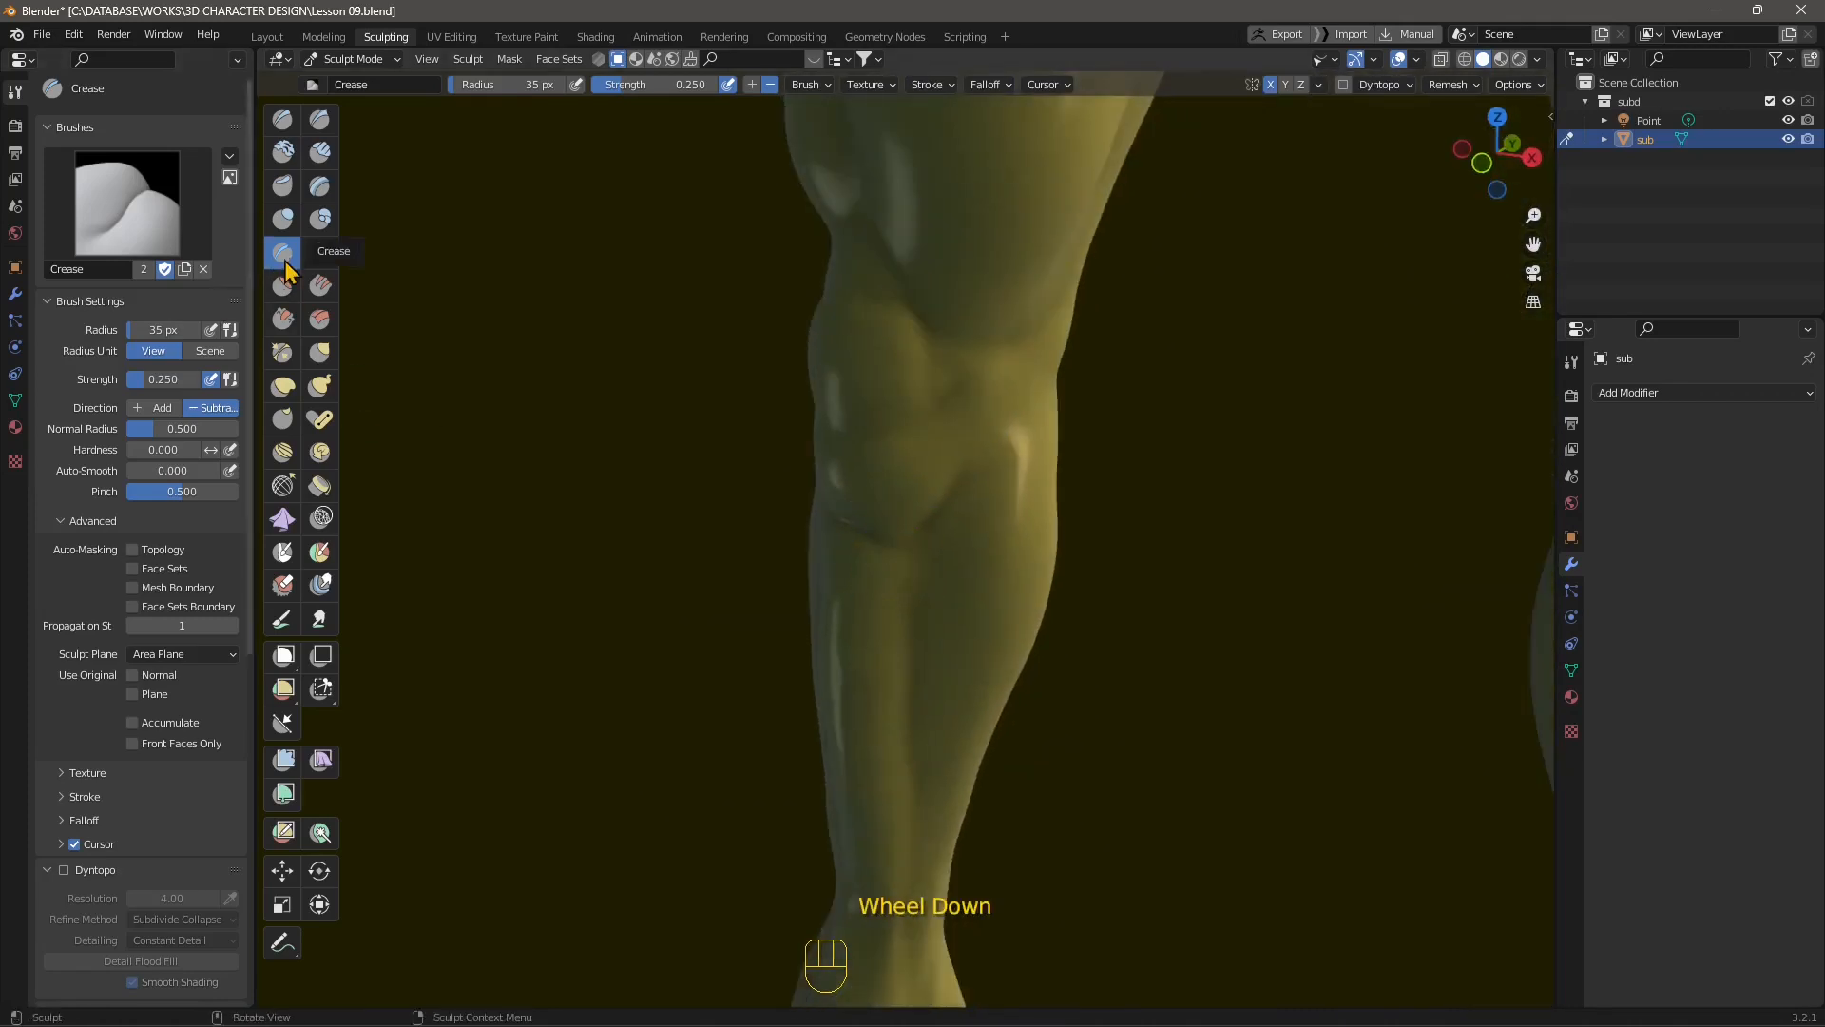
# Step: Add muscle lines along the hip and side of the torso with the Crease brush
pyautogui.scroll(-3, 786, 541)
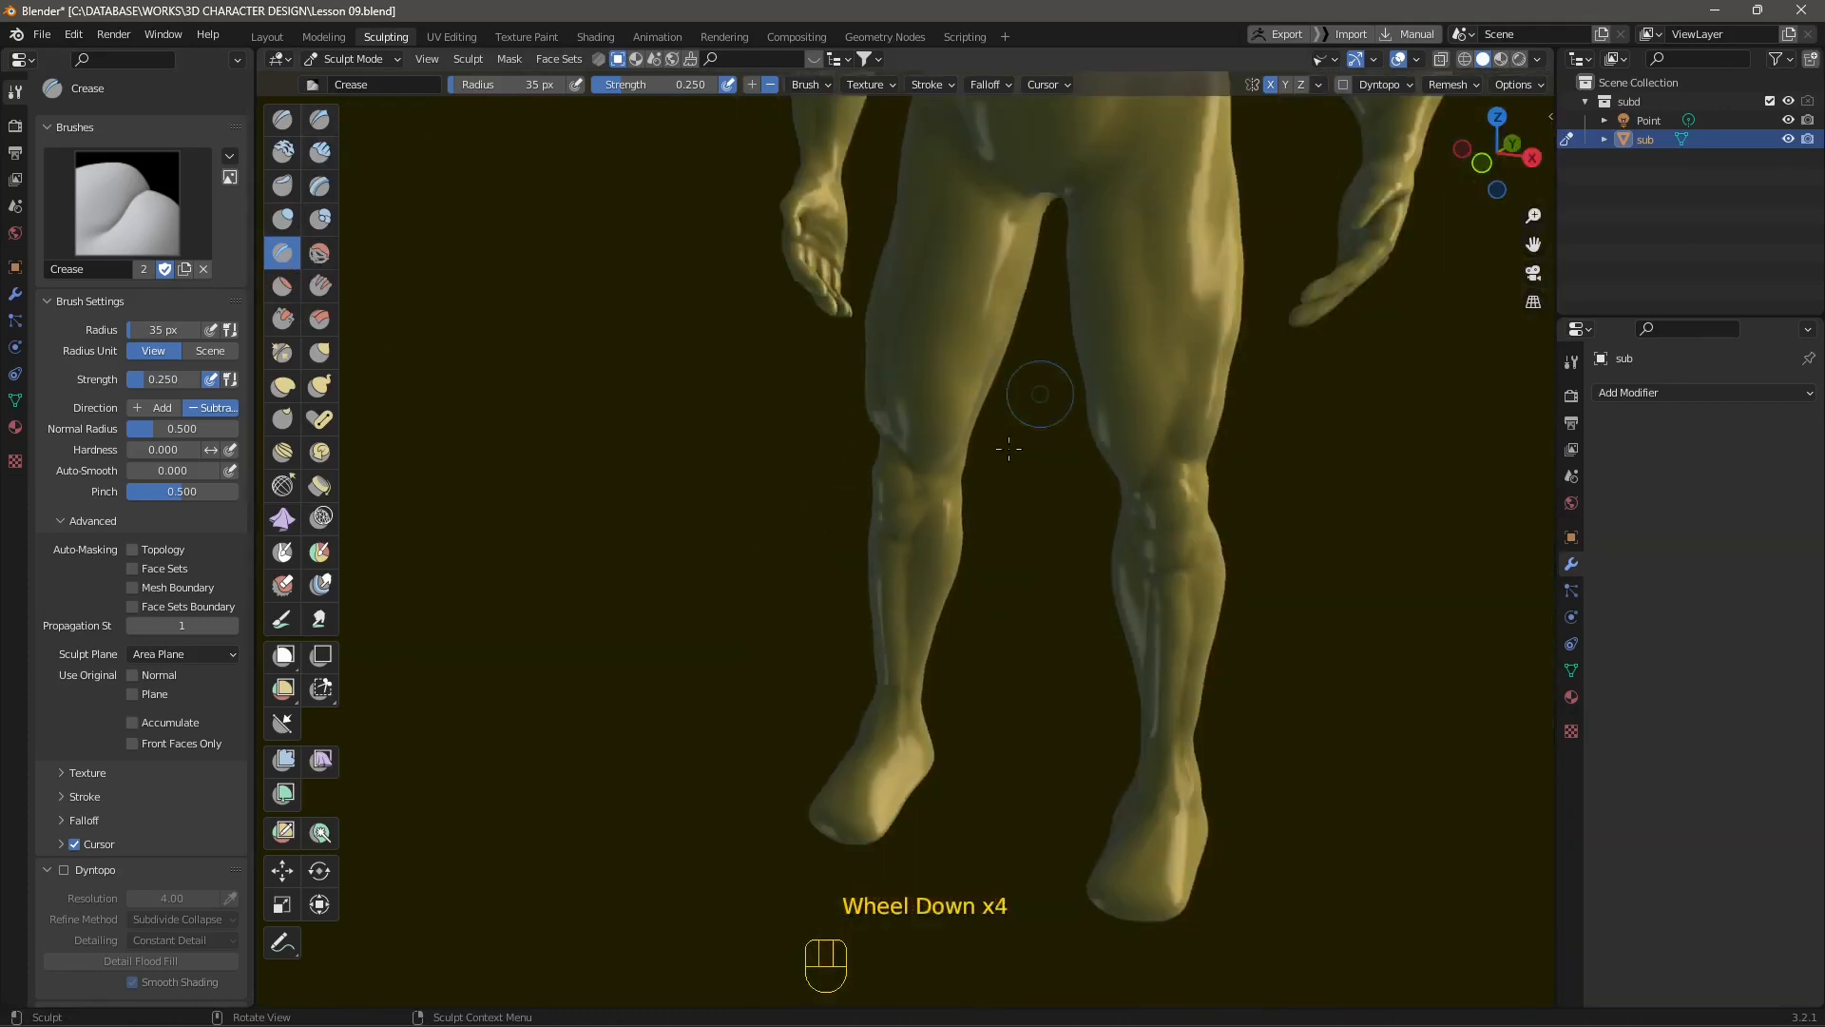
pyautogui.keyDown('shift'); pyautogui.moveTo(1141, 409); pyautogui.dragTo(1166, 464, button='middle'); pyautogui.keyUp('shift')
pyautogui.moveTo(1094, 466); pyautogui.dragTo(1210, 484, button='middle')
pyautogui.keyDown('shift'); pyautogui.moveTo(1079, 399); pyautogui.dragTo(937, 381, button='middle'); pyautogui.keyUp('shift')
pyautogui.click(928, 396)
pyautogui.click(966, 395)
pyautogui.scroll(1, 894, 302)
pyautogui.click(944, 362)
pyautogui.moveTo(928, 350)
pyautogui.mouseDown(button='middle')
pyautogui.moveTo(989, 285)
pyautogui.moveTo(1065, 285)
pyautogui.moveTo(1107, 316)
pyautogui.mouseUp(button='middle')
pyautogui.scroll(1, 990, 286)
pyautogui.click(1011, 203)
pyautogui.click(1095, 229)
pyautogui.click(1141, 271)
pyautogui.click(1088, 279)
pyautogui.moveTo(1129, 337)
pyautogui.mouseDown()
pyautogui.moveTo(1056, 410)
pyautogui.moveTo(1001, 373)
pyautogui.moveTo(1085, 465)
pyautogui.mouseUp()
pyautogui.moveTo(1085, 466)
pyautogui.mouseDown()
pyautogui.moveTo(1111, 504)
pyautogui.moveTo(1100, 603)
pyautogui.mouseUp()
# Step: Carve the navel into the centre of the abdomen with the Crease brush
pyautogui.moveTo(1100, 603)
pyautogui.mouseDown(button='middle')
pyautogui.moveTo(993, 603)
pyautogui.moveTo(1108, 481)
pyautogui.moveTo(1064, 513)
pyautogui.mouseUp(button='middle')
pyautogui.click(1123, 475)
pyautogui.scroll(-1, 1058, 517)
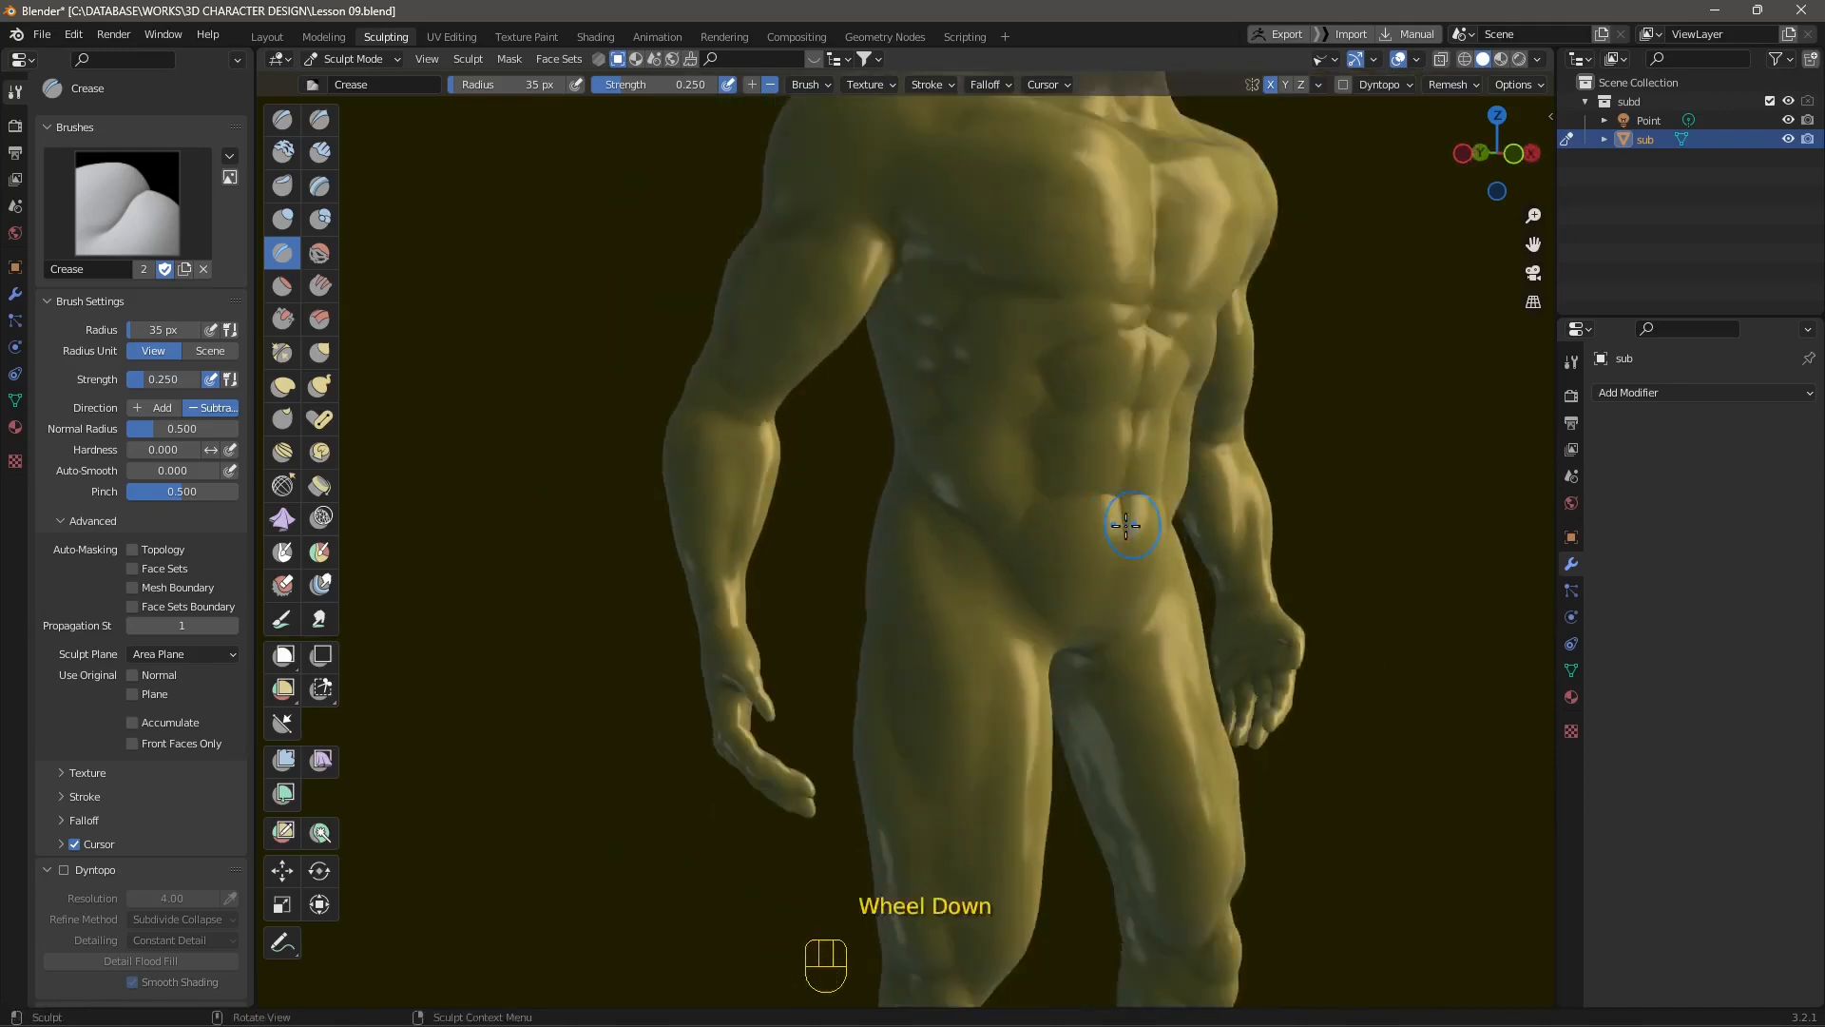
pyautogui.scroll(2, 1058, 517)
pyautogui.moveTo(1139, 424); pyautogui.dragTo(1137, 458)
pyautogui.moveTo(1135, 429)
pyautogui.mouseDown()
pyautogui.moveTo(1137, 487)
pyautogui.moveTo(1130, 440)
pyautogui.mouseUp()
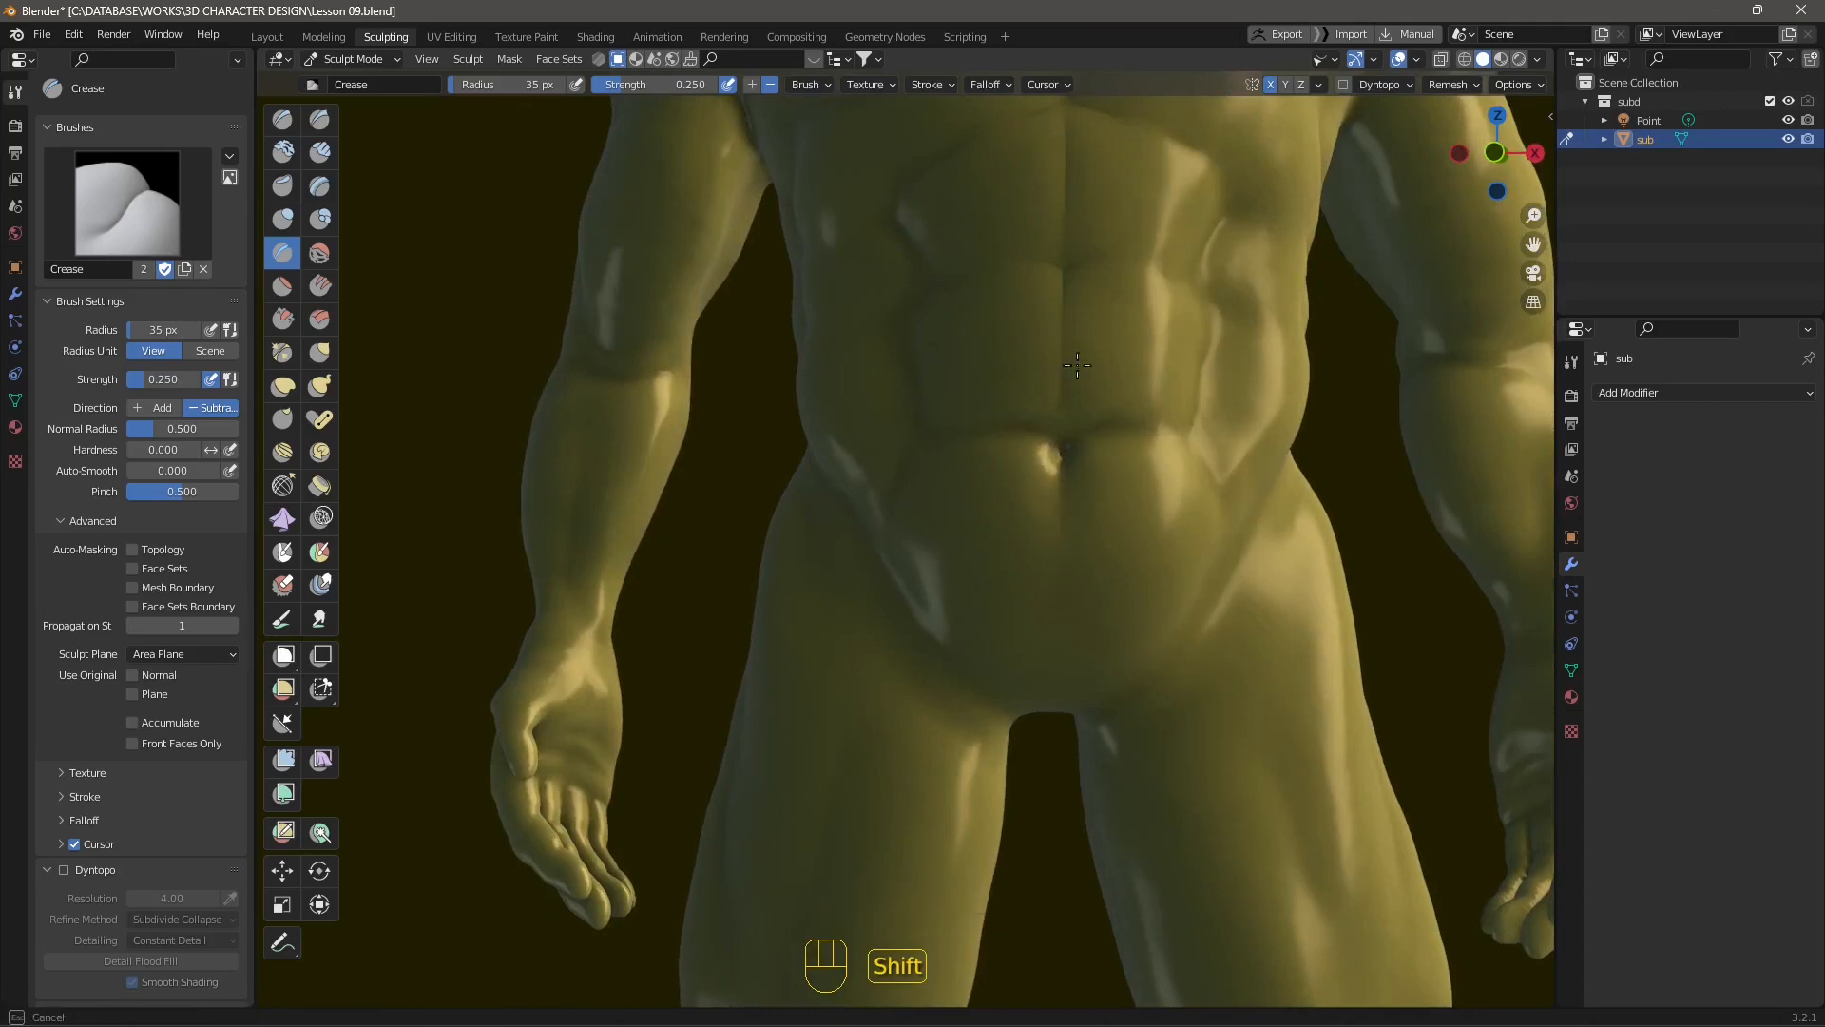
# Step: Smooth the hard midline of the abdomen from the navel up to the chest
pyautogui.keyDown('shift'); pyautogui.moveTo(1079, 380); pyautogui.dragTo(1070, 353); pyautogui.keyUp('shift')
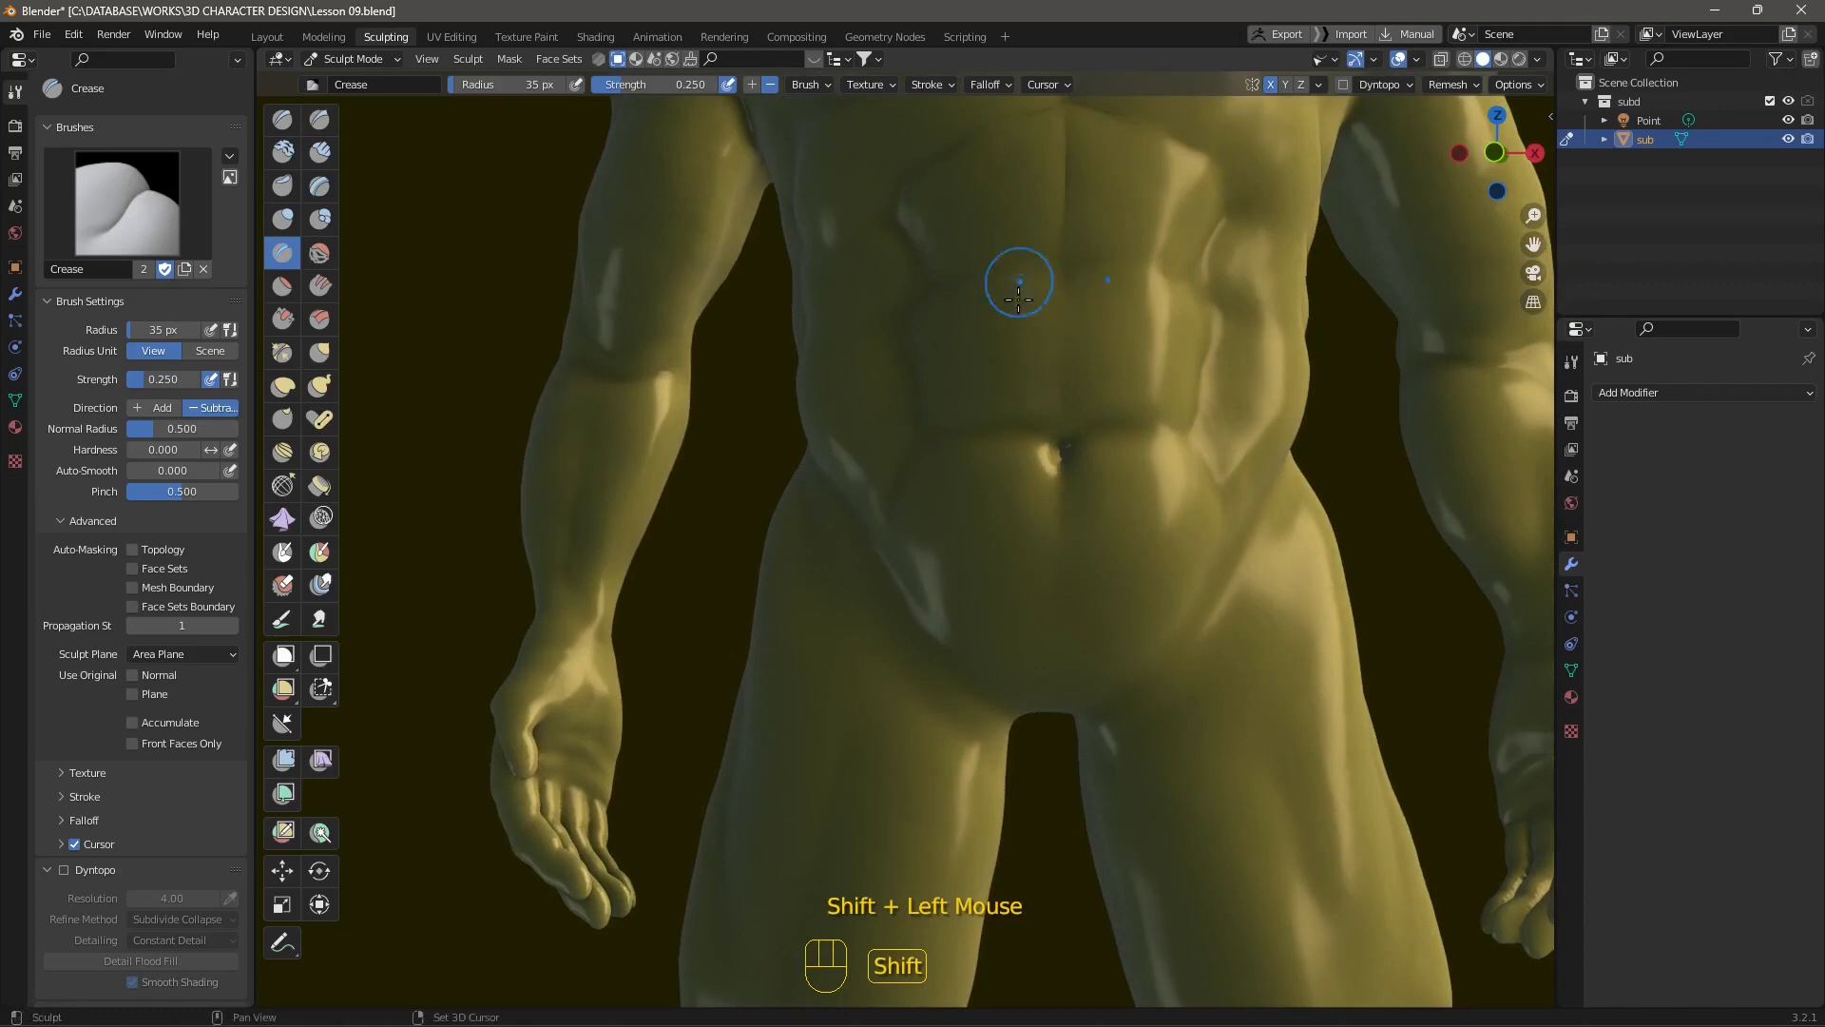
pyautogui.keyDown('shift'); pyautogui.moveTo(1013, 267); pyautogui.dragTo(1010, 346, button='middle'); pyautogui.keyUp('shift')
pyautogui.keyDown('shift'); pyautogui.moveTo(1010, 346); pyautogui.dragTo(1060, 254); pyautogui.keyUp('shift')
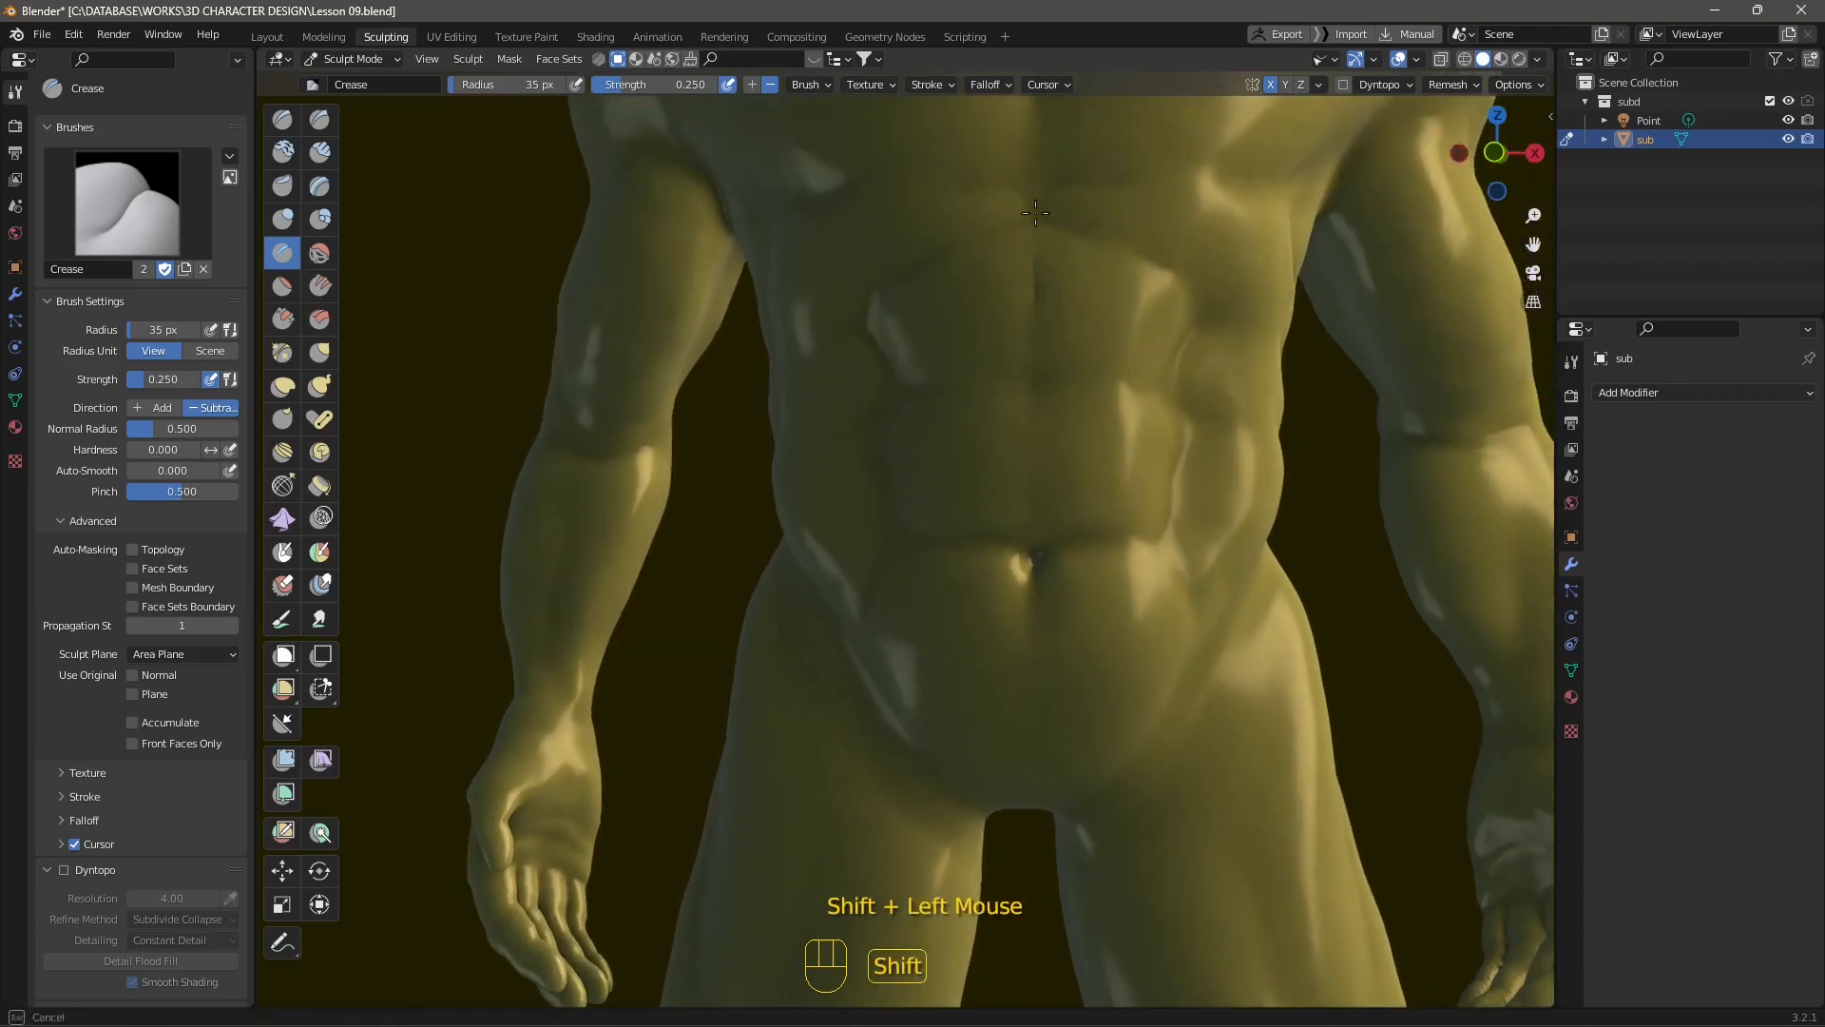
pyautogui.keyDown('shift'); pyautogui.moveTo(1178, 305); pyautogui.dragTo(1034, 322); pyautogui.keyUp('shift')
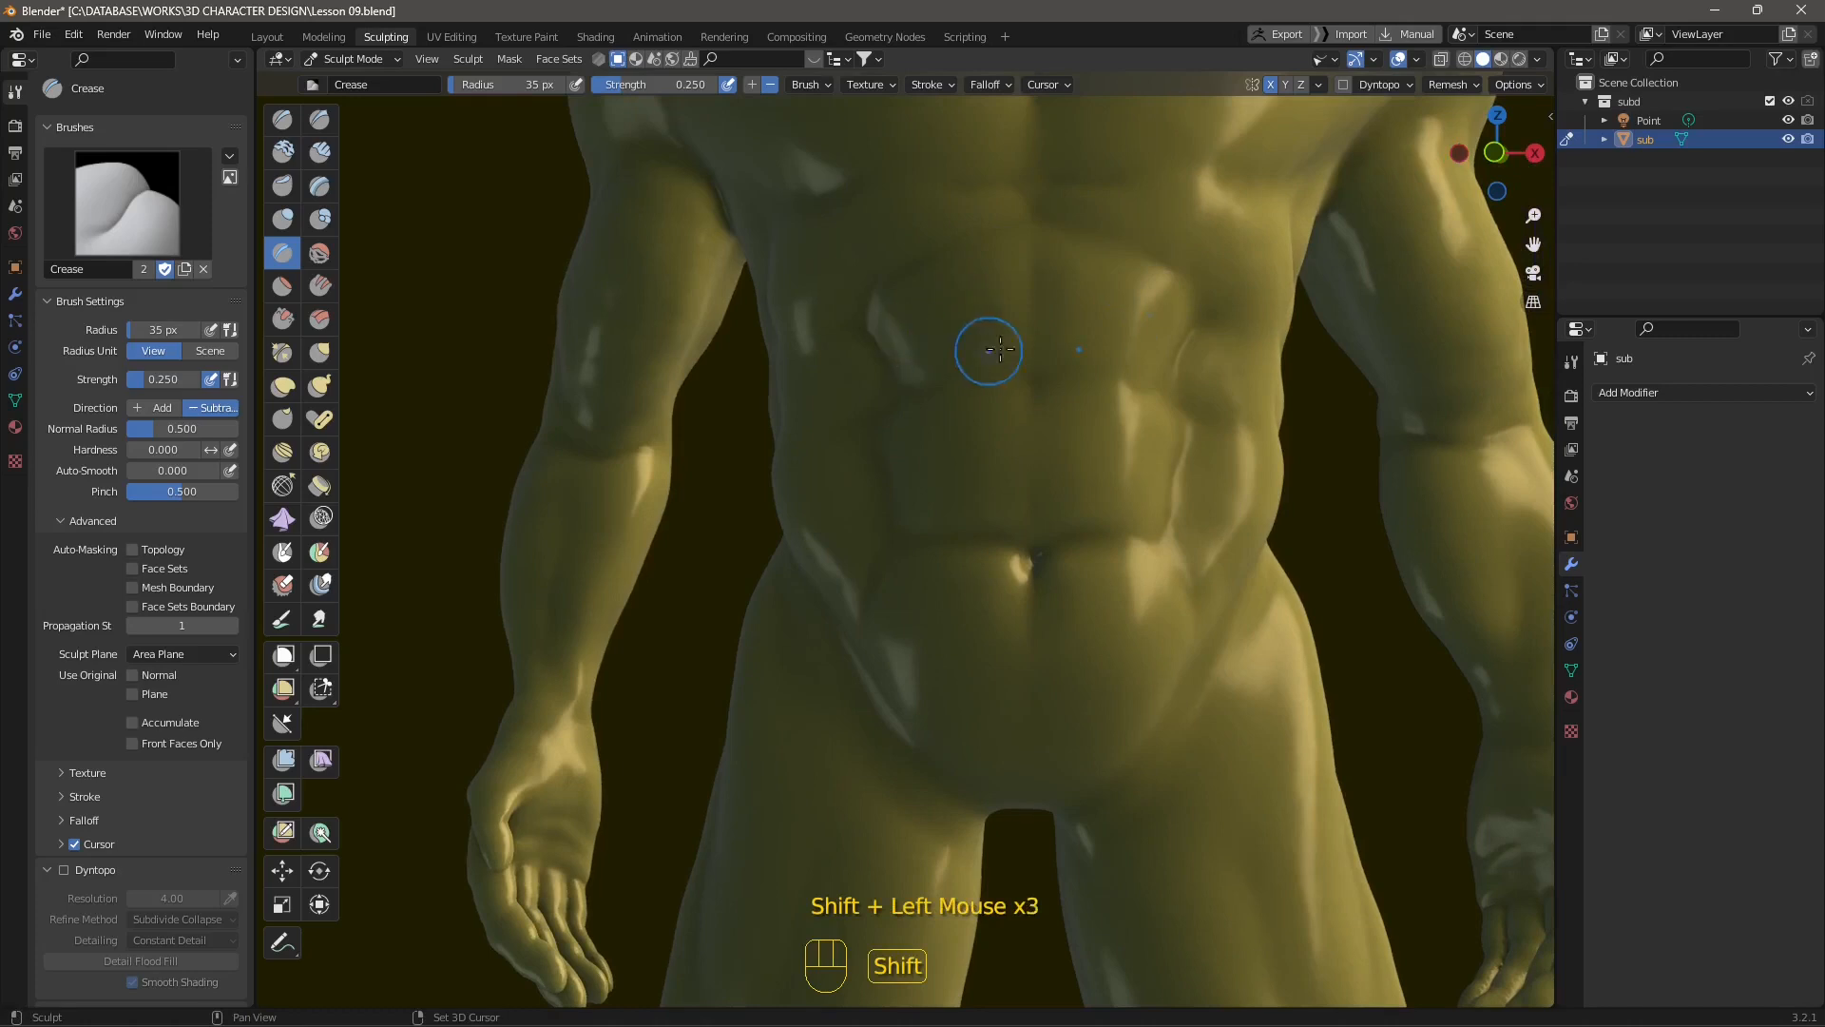
pyautogui.scroll(5, 1034, 551)
pyautogui.keyDown('shift'); pyautogui.click(1296, 624); pyautogui.keyUp('shift')
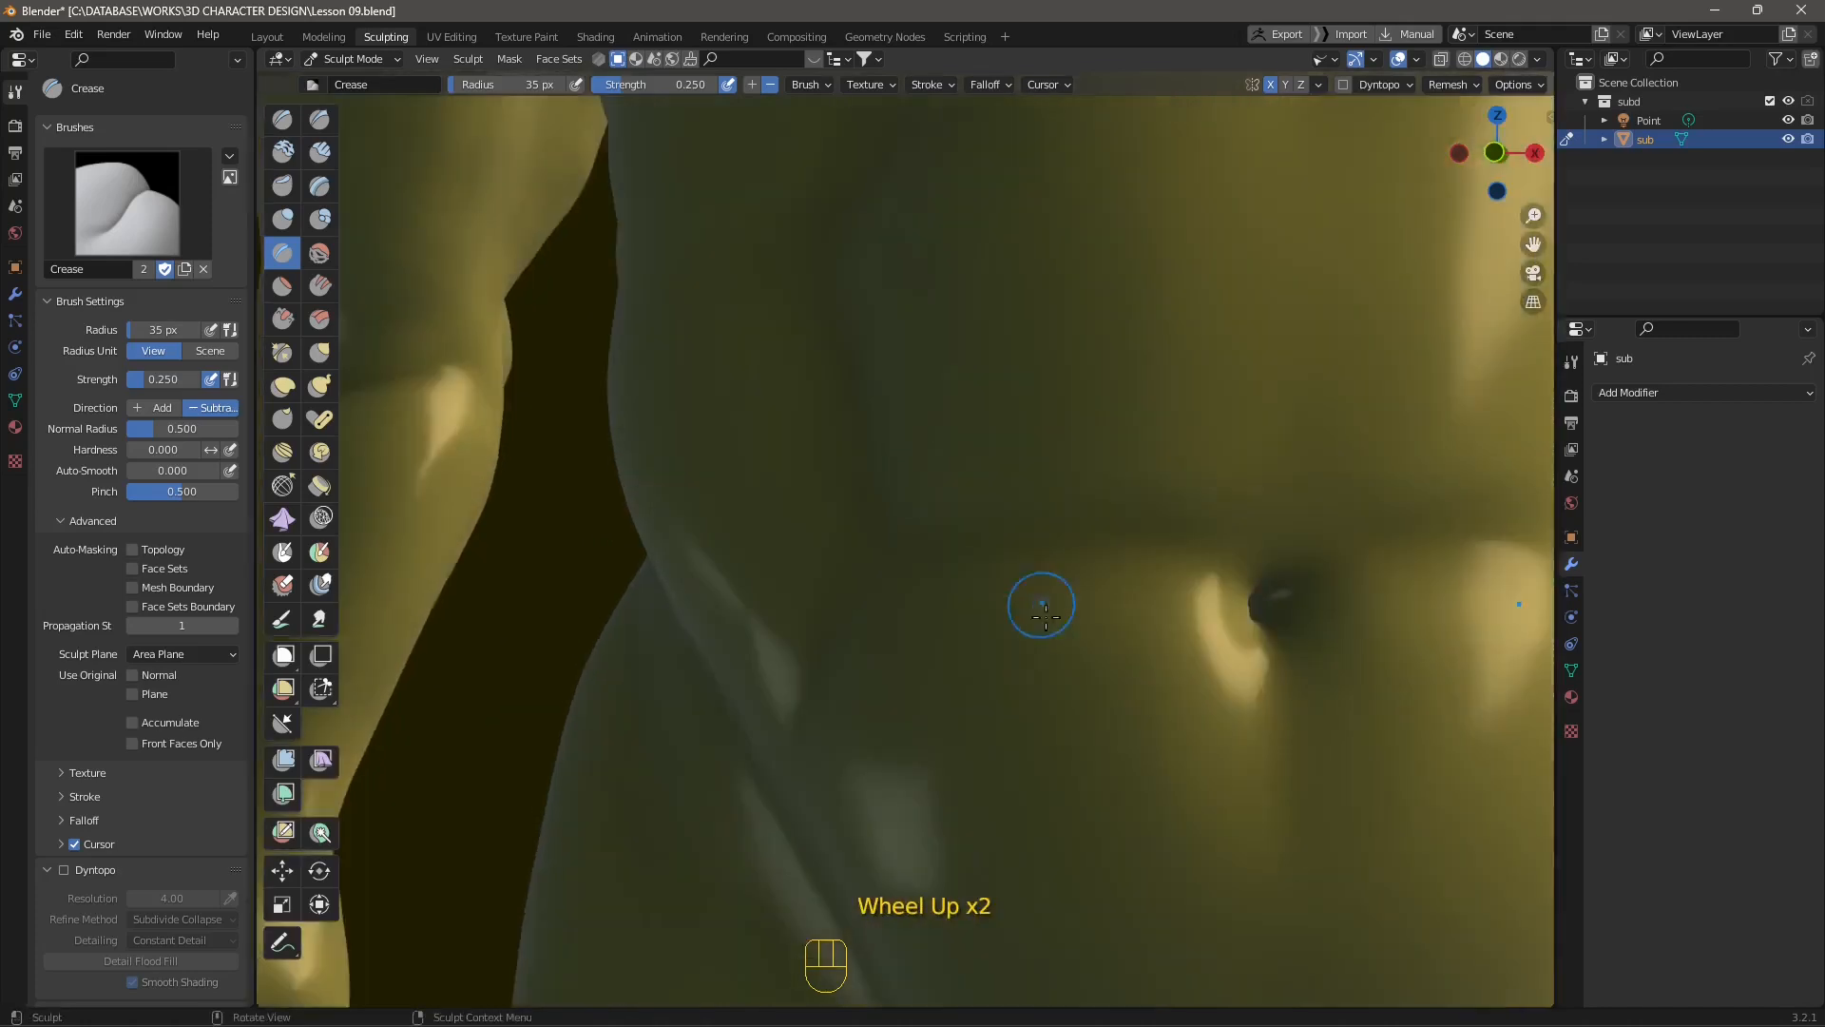
pyautogui.scroll(-5, 1132, 590)
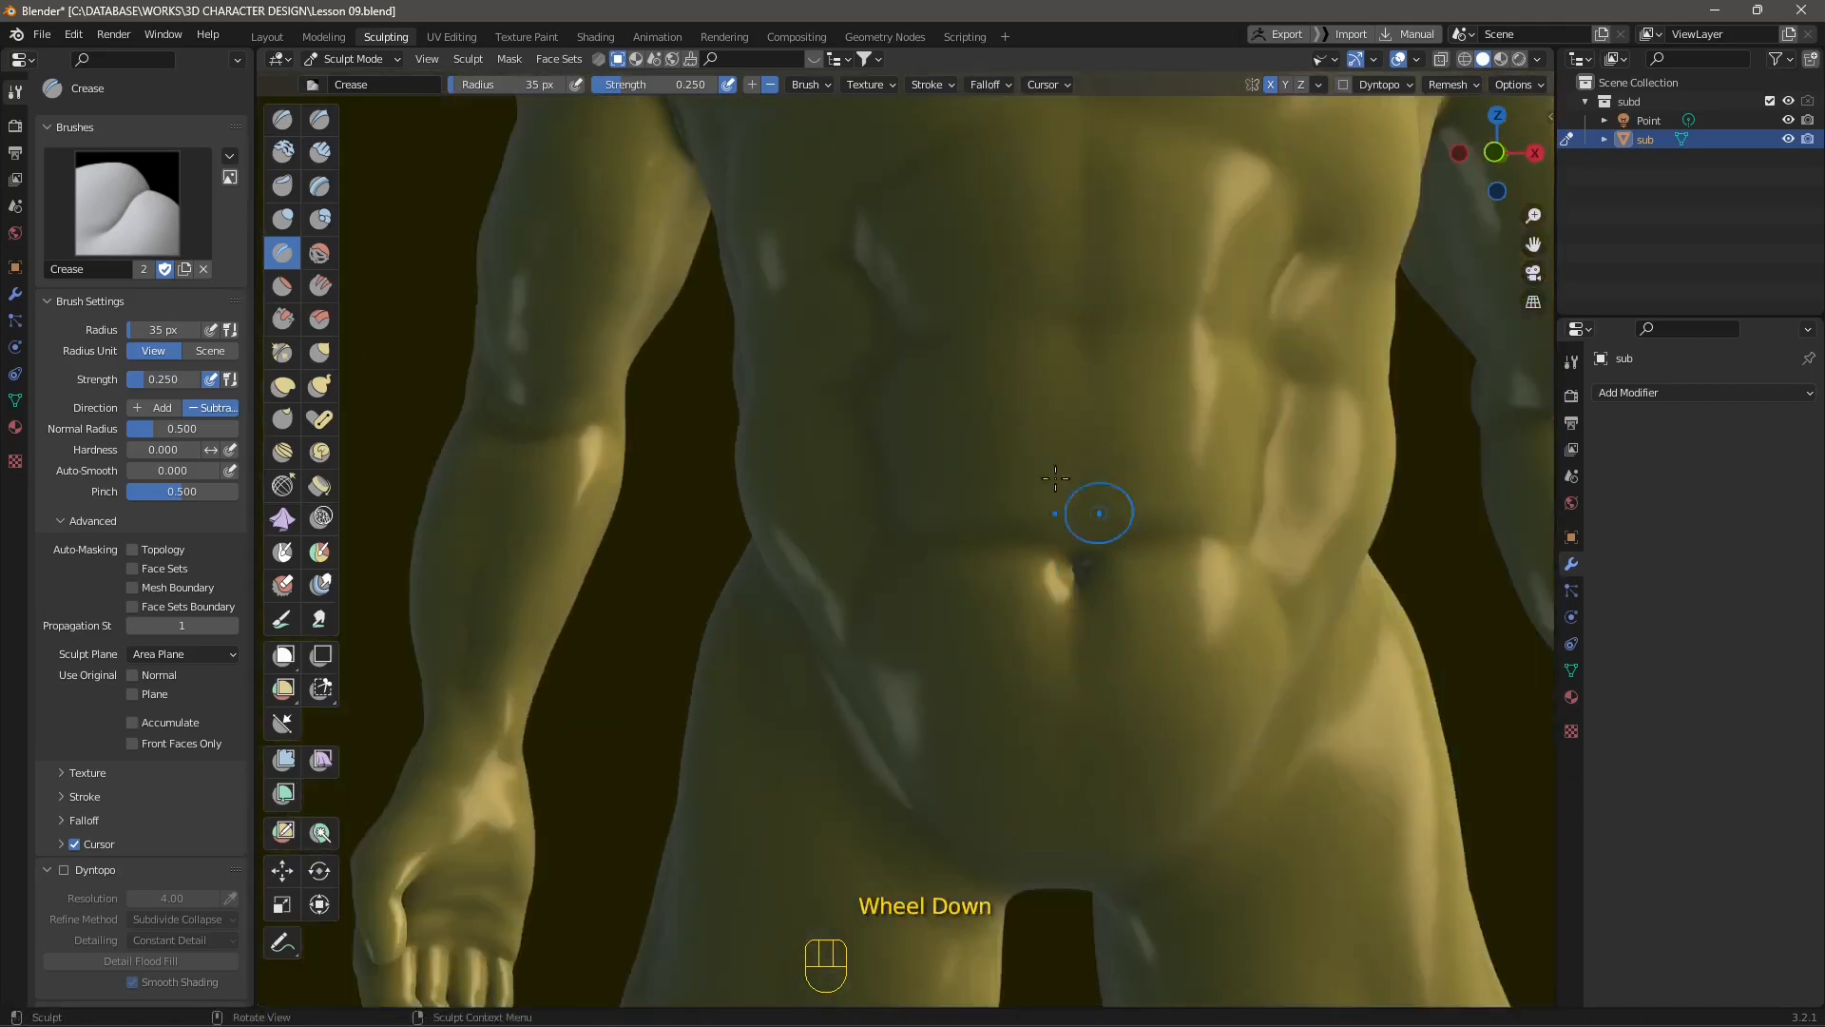
# Step: Redefine the abdominal midline and the horizontal divisions of the abs with the Crease brush
pyautogui.click(981, 338)
pyautogui.click(981, 338)
pyautogui.click(1100, 391)
pyautogui.keyDown('shift'); pyautogui.moveTo(1100, 391); pyautogui.dragTo(995, 467, button='middle'); pyautogui.keyUp('shift')
pyautogui.click(995, 467)
pyautogui.click(1009, 502)
pyautogui.click(984, 325)
pyautogui.click(995, 304)
pyautogui.click(915, 314)
pyautogui.click(984, 273)
pyautogui.click(979, 258)
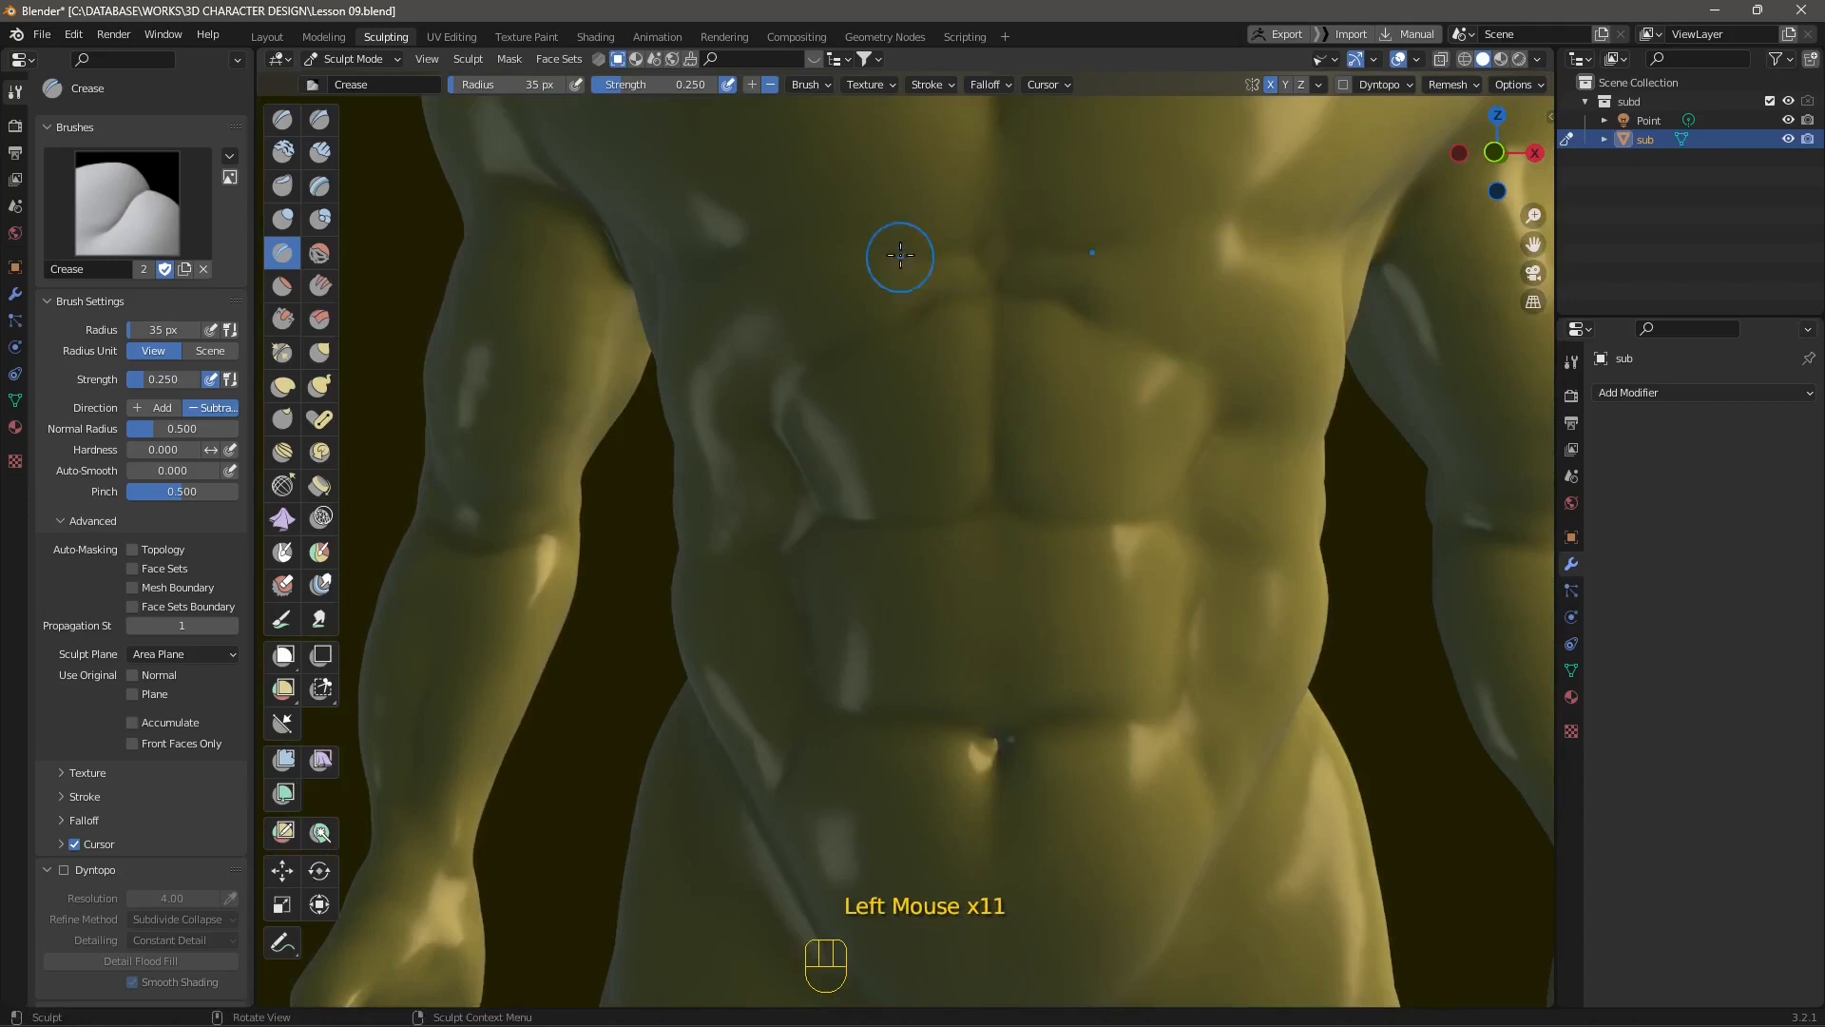
# Step: Crease the outer edges of the abdominal muscles where they meet the ribs and obliques
pyautogui.moveTo(817, 246); pyautogui.dragTo(1207, 396, button='middle')
pyautogui.click(1149, 405)
pyautogui.click(1148, 405)
pyautogui.click(922, 339)
pyautogui.scroll(-2, 941, 361)
pyautogui.moveTo(966, 387); pyautogui.dragTo(998, 510, button='middle')
pyautogui.scroll(2, 982, 457)
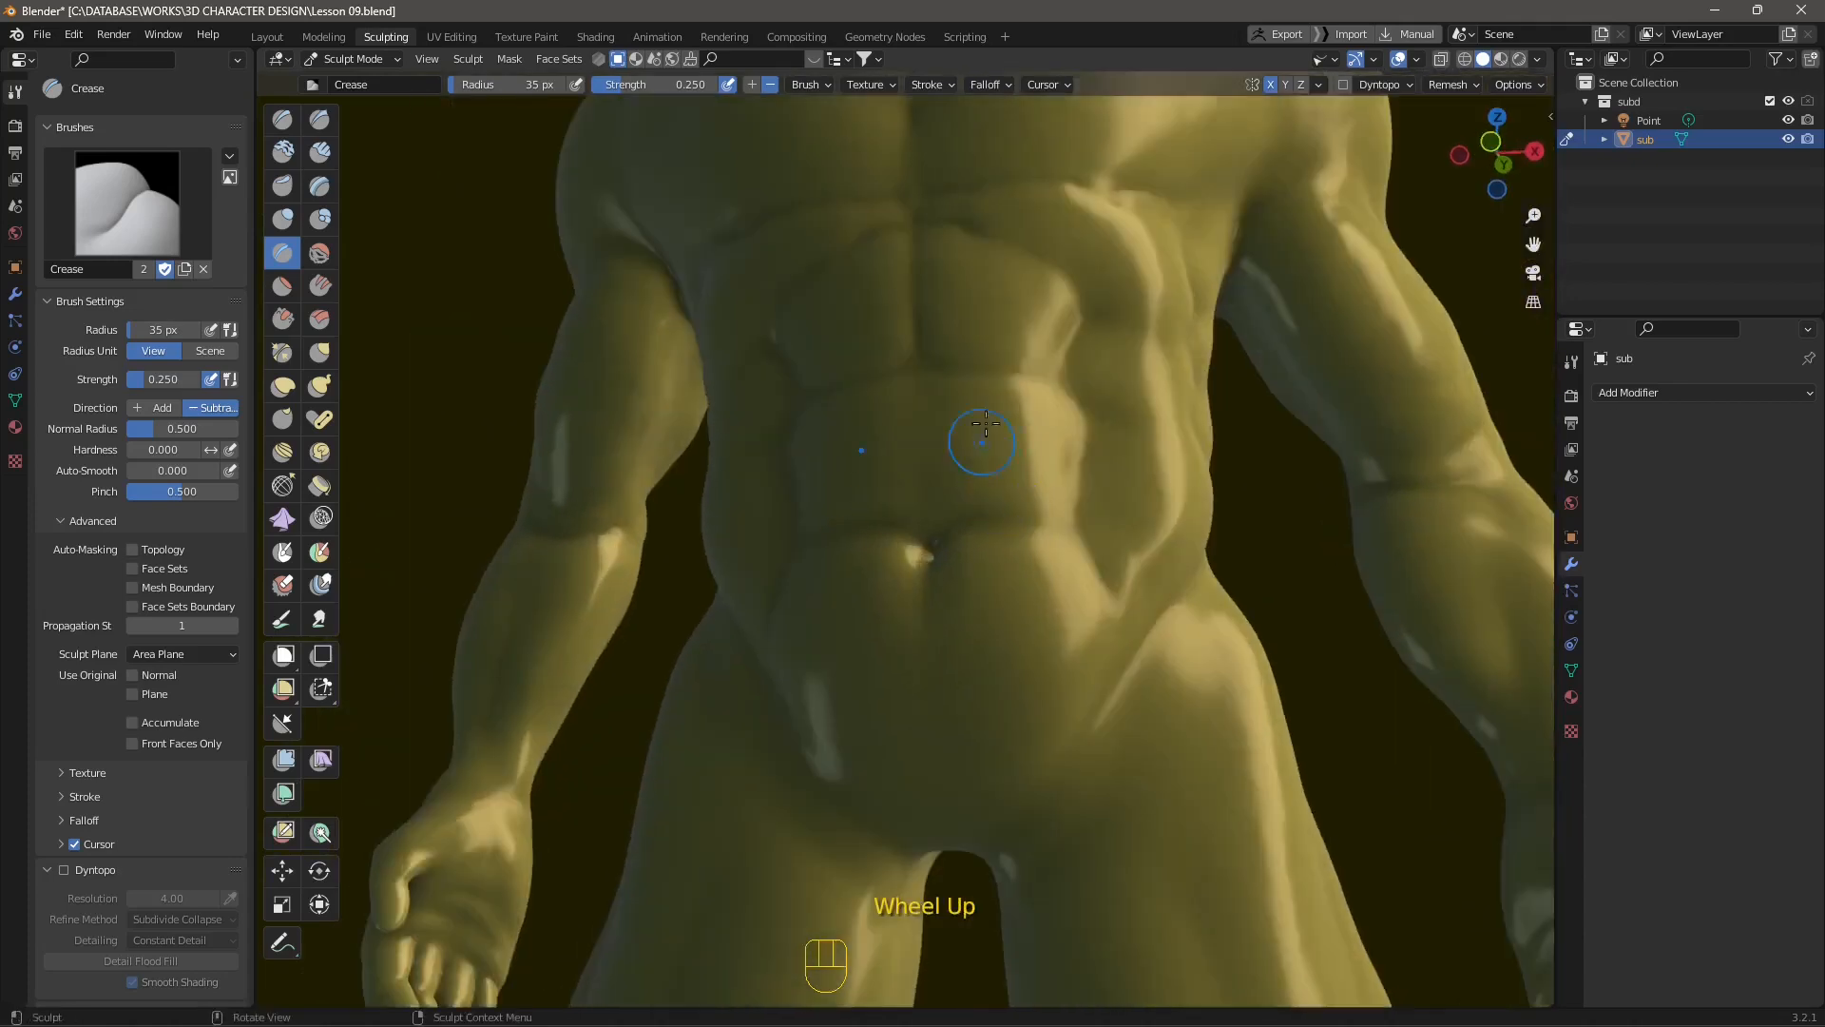
pyautogui.click(1007, 390)
pyautogui.click(1036, 392)
pyautogui.click(1064, 414)
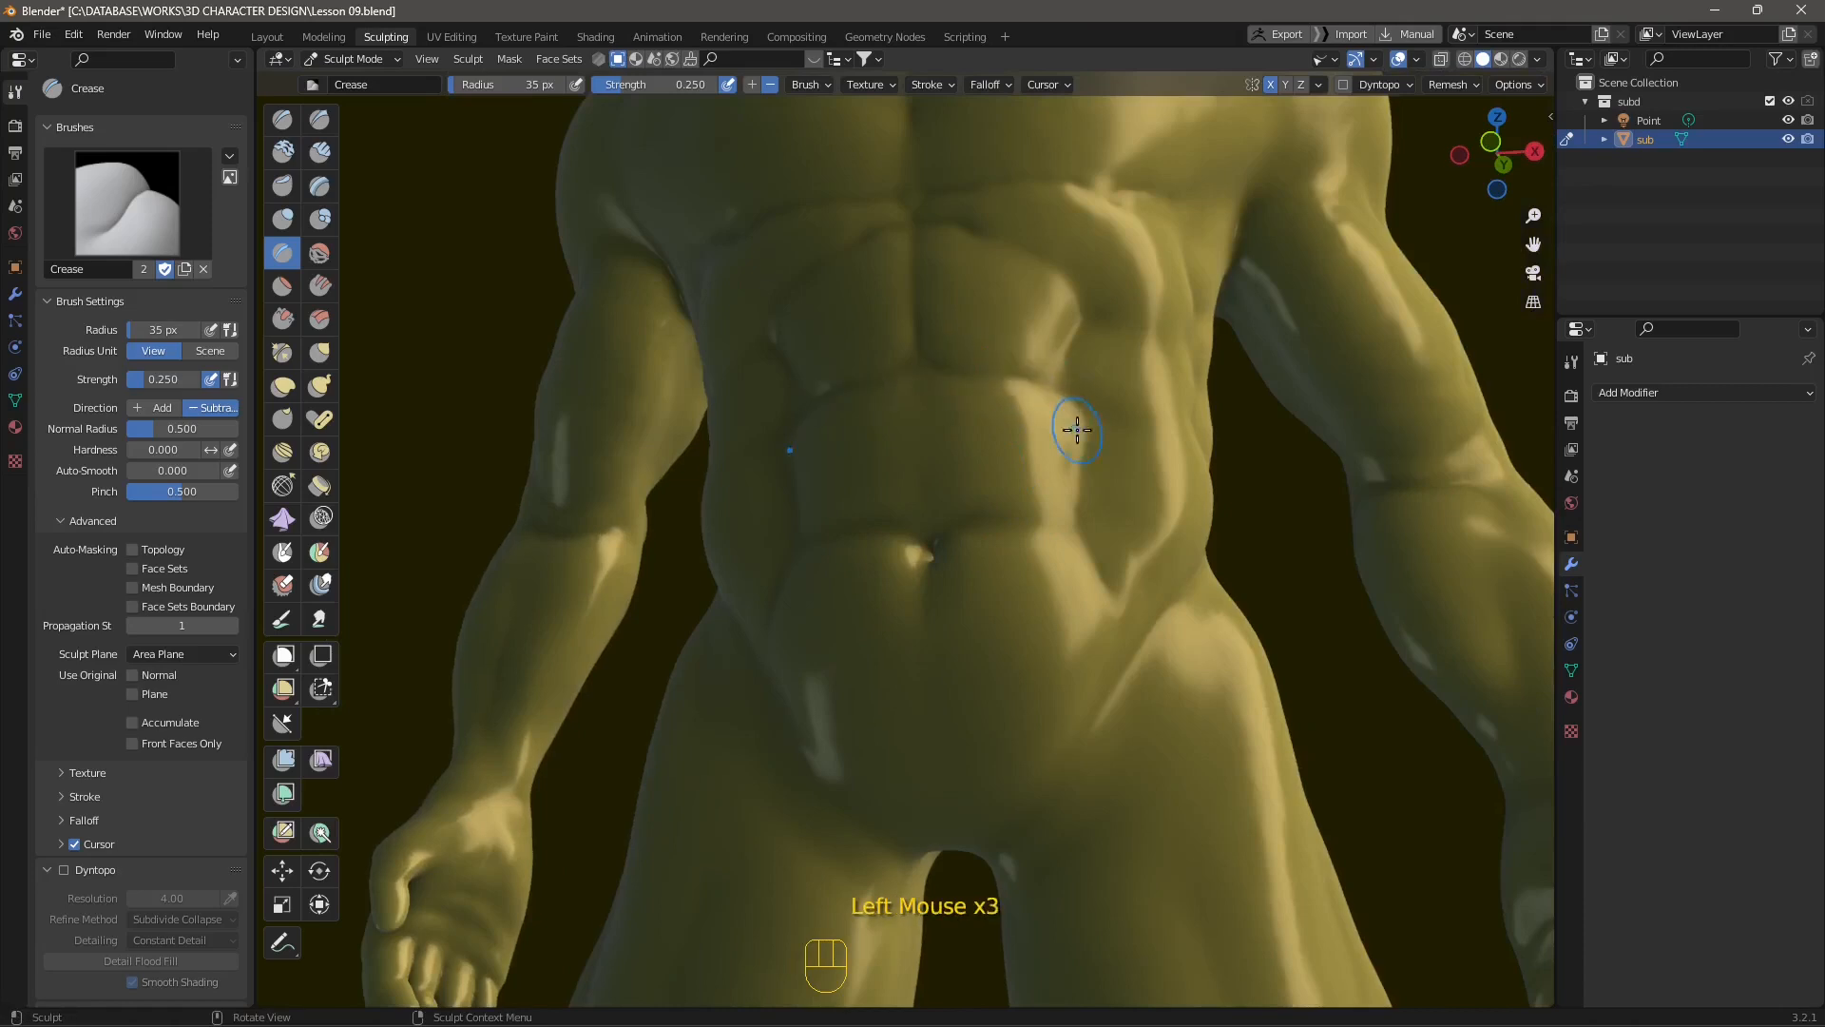
# Step: Carve the folds around the navel with short Crease strokes
pyautogui.moveTo(1044, 496); pyautogui.dragTo(998, 476, button='middle')
pyautogui.click(916, 432)
pyautogui.moveTo(916, 432)
pyautogui.keyDown('shift'); pyautogui.mouseDown(button='middle')
pyautogui.moveTo(985, 489)
pyautogui.moveTo(916, 457)
pyautogui.mouseUp(button='middle'); pyautogui.keyUp('shift')
pyautogui.click(929, 460)
pyautogui.click(929, 460)
pyautogui.click(876, 434)
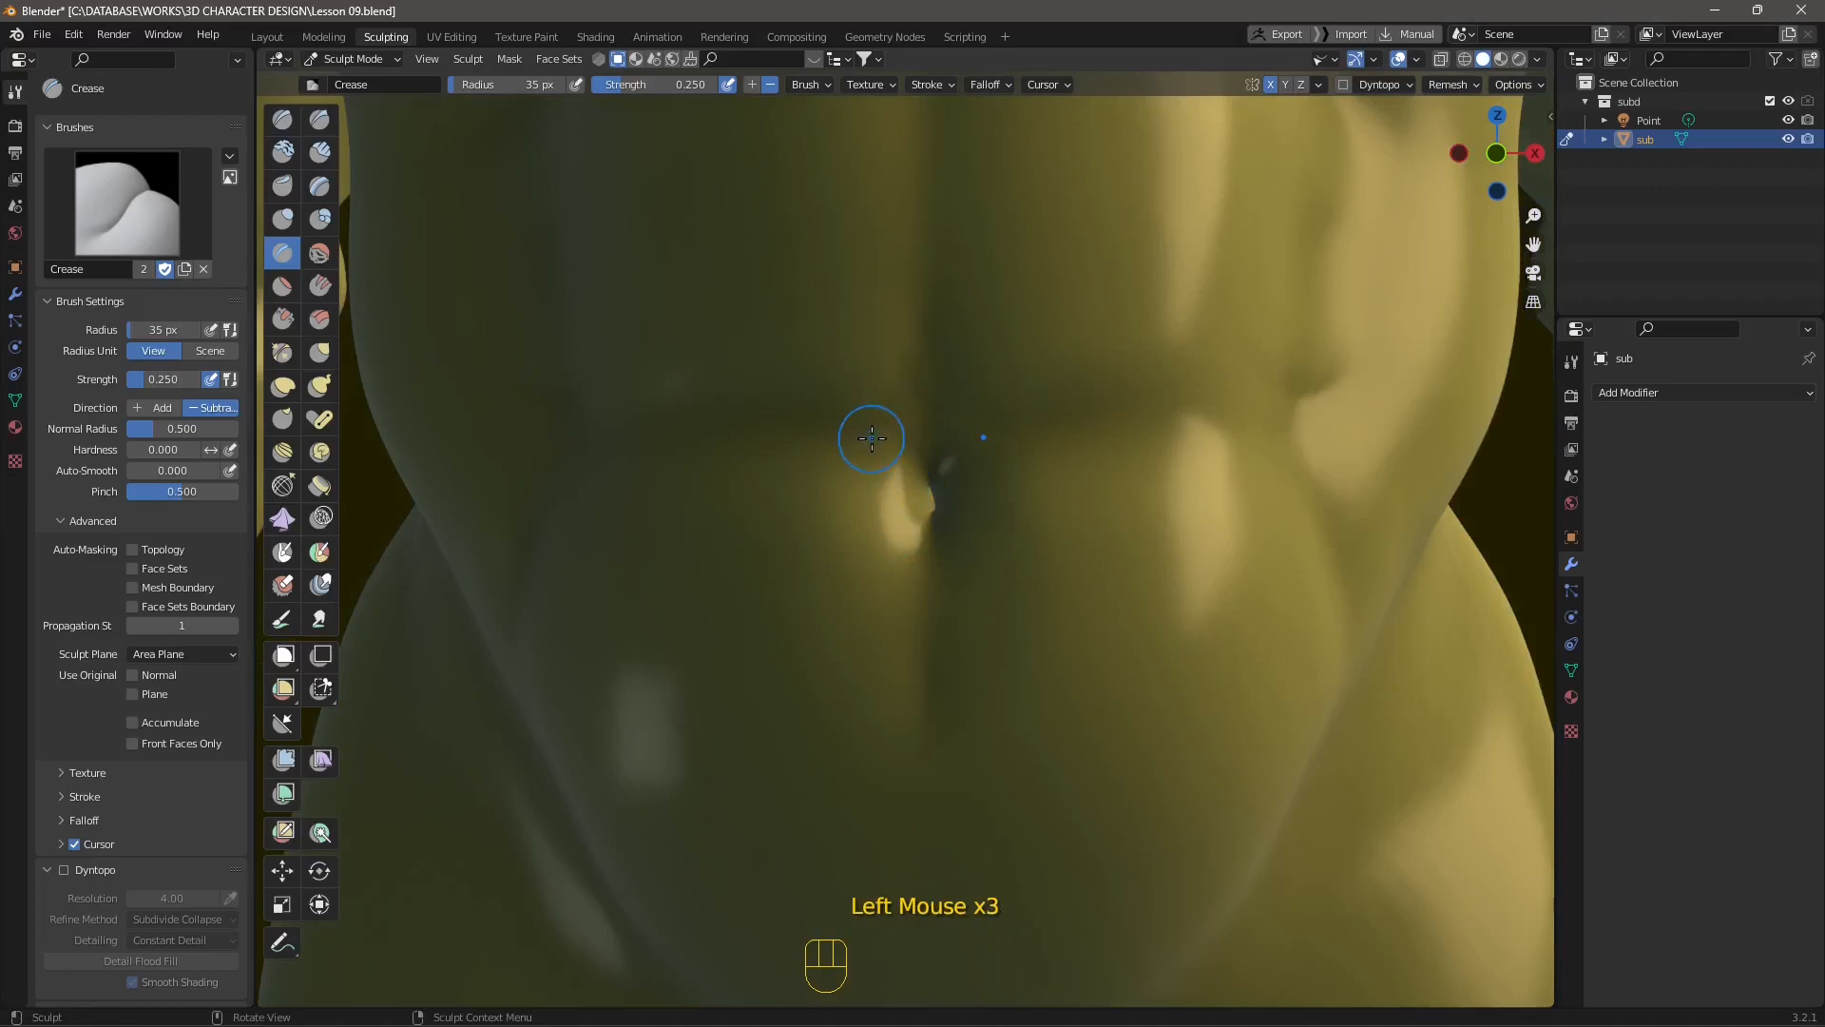
pyautogui.click(804, 518)
# Step: Deepen the horizontal abdominal line running from the navel toward the oblique with the Crease brush
pyautogui.moveTo(741, 465); pyautogui.dragTo(776, 473, button='middle')
pyautogui.click(1016, 646)
pyautogui.moveTo(1016, 646); pyautogui.dragTo(1039, 575, button='middle')
pyautogui.click(1065, 727)
pyautogui.click(1034, 760)
pyautogui.moveTo(1035, 761)
pyautogui.keyDown('shift'); pyautogui.mouseDown(button='middle')
pyautogui.moveTo(845, 817)
pyautogui.moveTo(1132, 643)
pyautogui.mouseUp(button='middle'); pyautogui.keyUp('shift')
pyautogui.click(945, 606)
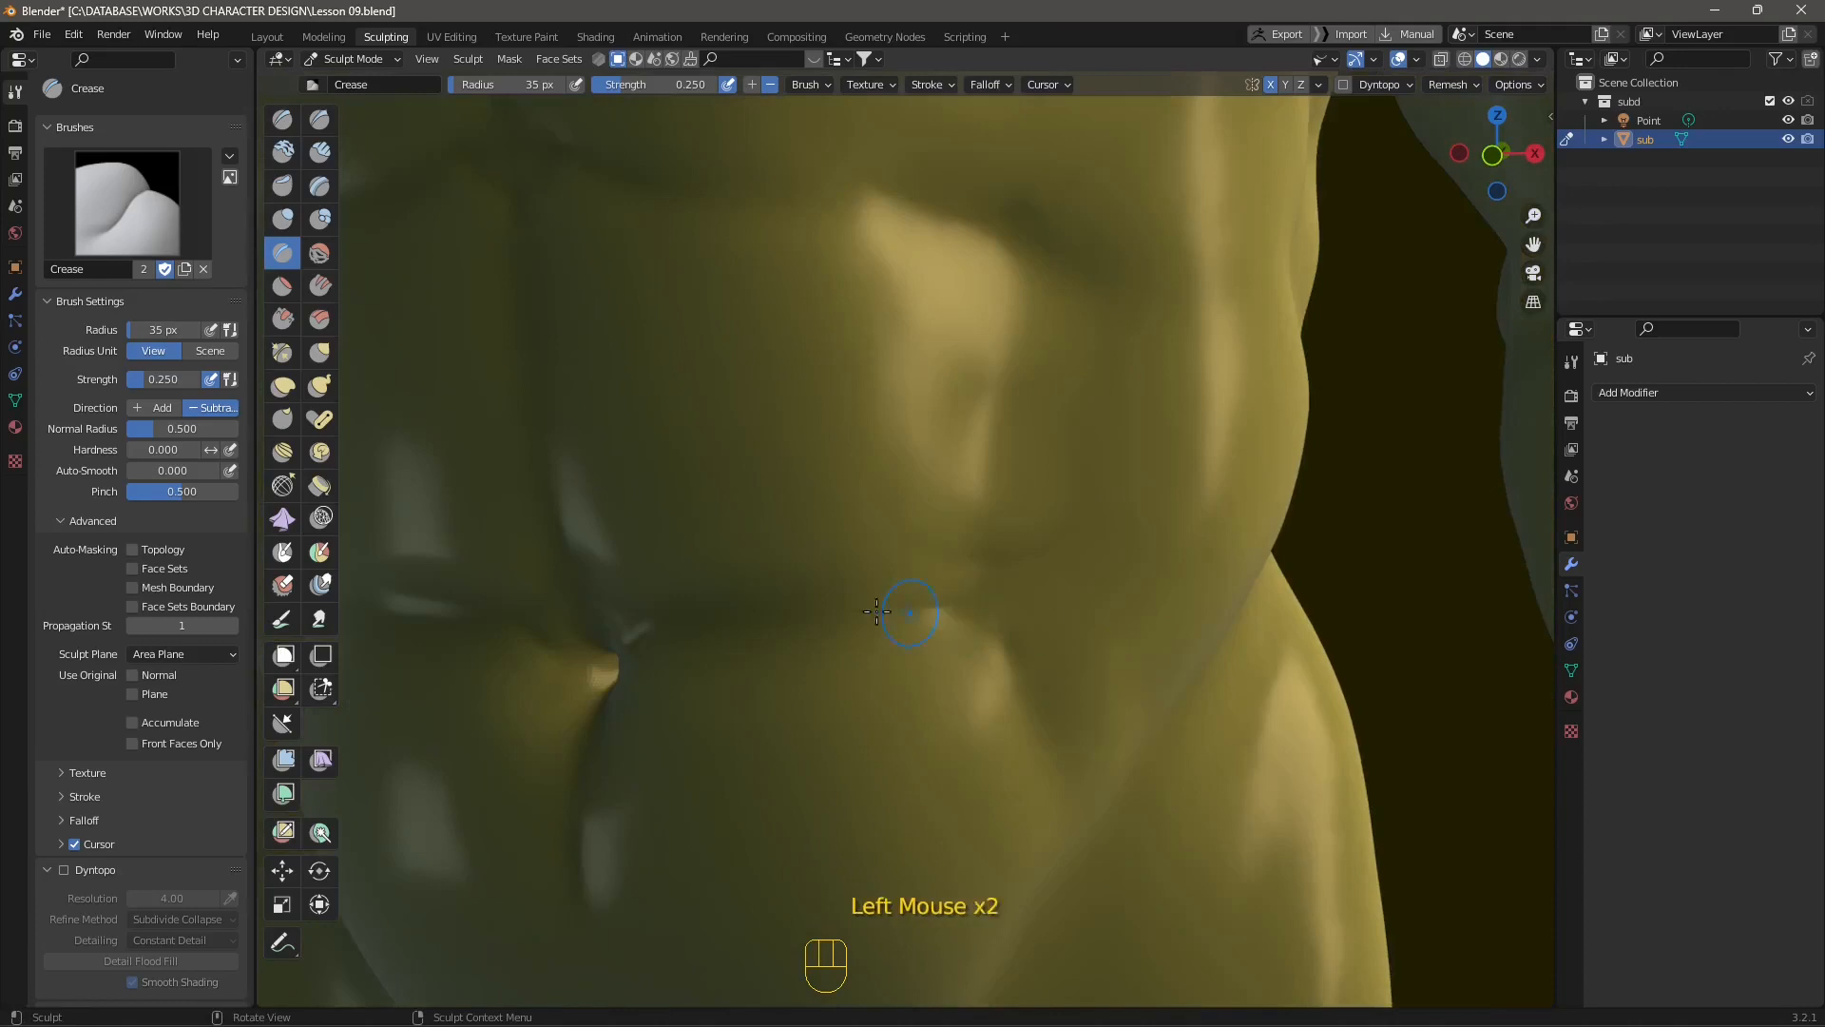
# Step: Crease the horizontal division between the upper and middle abdominal muscles with short strokes near the ribs and across the midline
pyautogui.moveTo(946, 288)
pyautogui.keyDown('shift'); pyautogui.mouseDown(button='middle')
pyautogui.moveTo(957, 403)
pyautogui.moveTo(928, 326)
pyautogui.mouseUp(button='middle'); pyautogui.keyUp('shift')
pyautogui.click(932, 294)
pyautogui.click(932, 294)
pyautogui.click(948, 356)
pyautogui.moveTo(1061, 349)
pyautogui.mouseDown(button='middle')
pyautogui.moveTo(1184, 352)
pyautogui.moveTo(941, 345)
pyautogui.mouseUp(button='middle')
pyautogui.moveTo(929, 318); pyautogui.dragTo(865, 299)
pyautogui.click(729, 283)
# Step: Deepen the upper edge of the middle abdominal block with short Crease strokes out to its outer corner
pyautogui.moveTo(893, 344); pyautogui.dragTo(912, 329, button='middle')
pyautogui.click(875, 317)
pyautogui.click(876, 317)
pyautogui.click(811, 319)
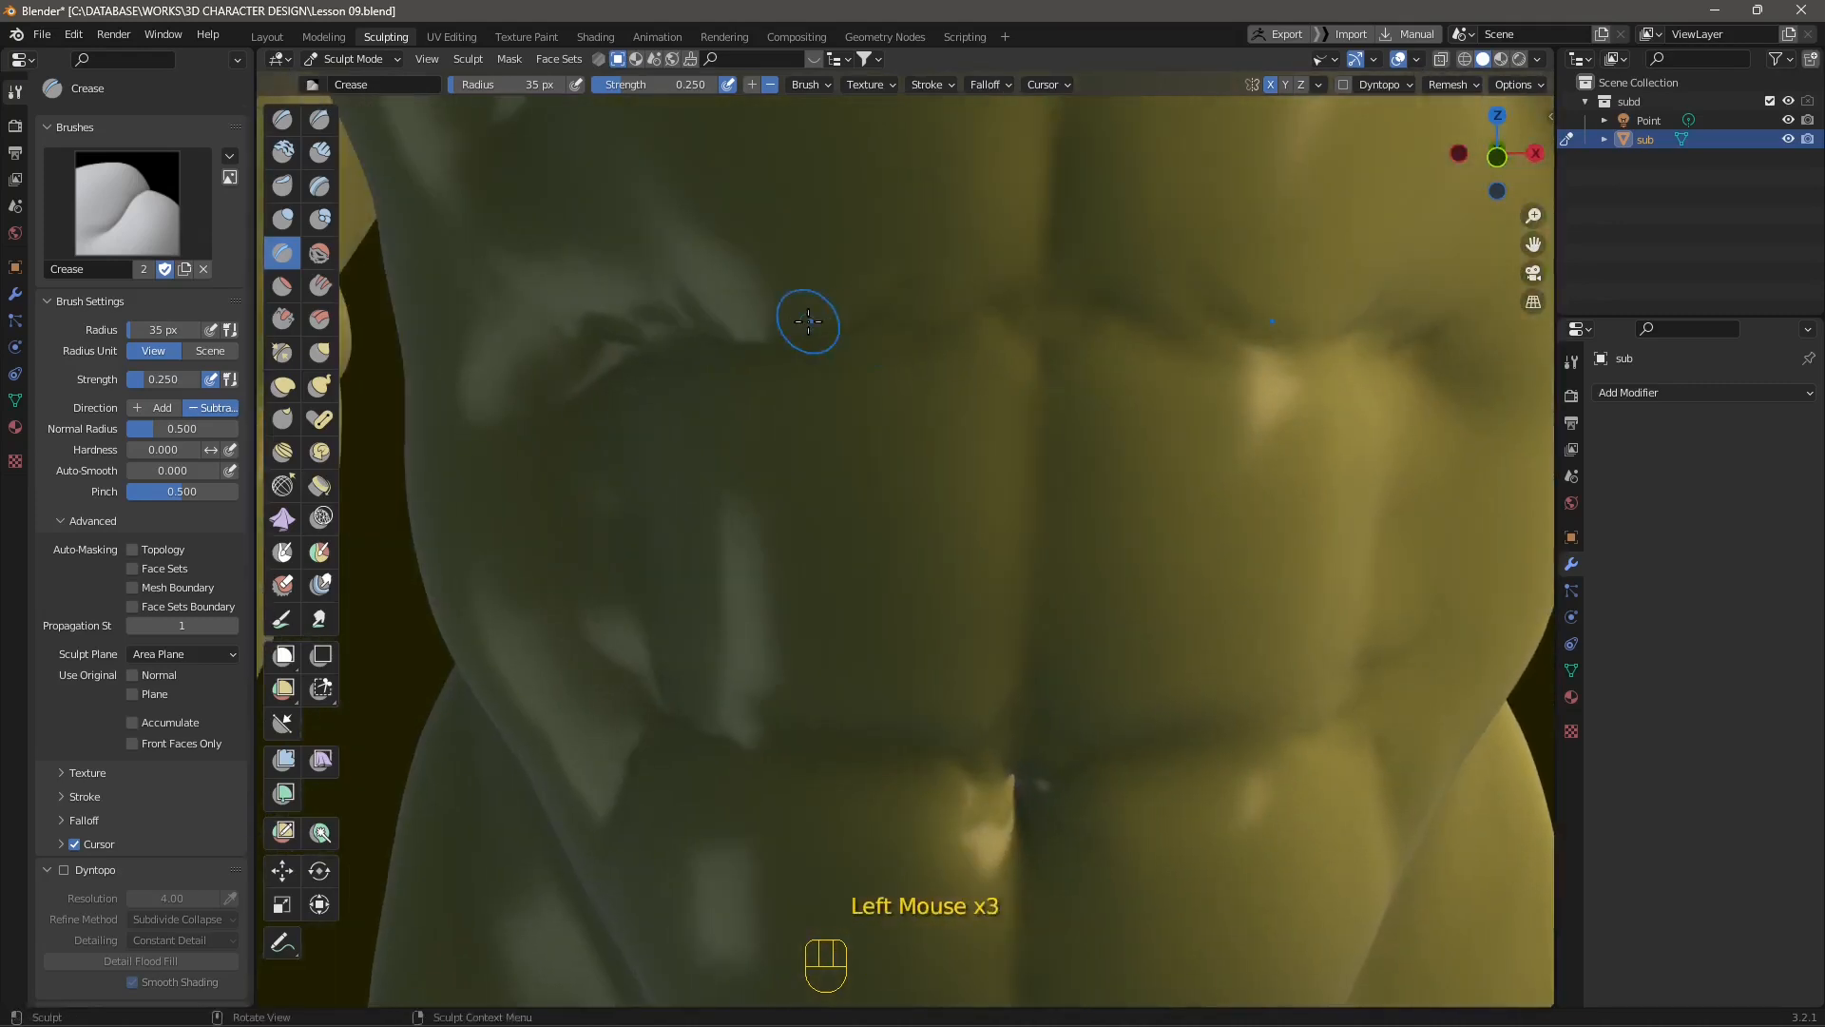
pyautogui.click(609, 377)
pyautogui.click(721, 315)
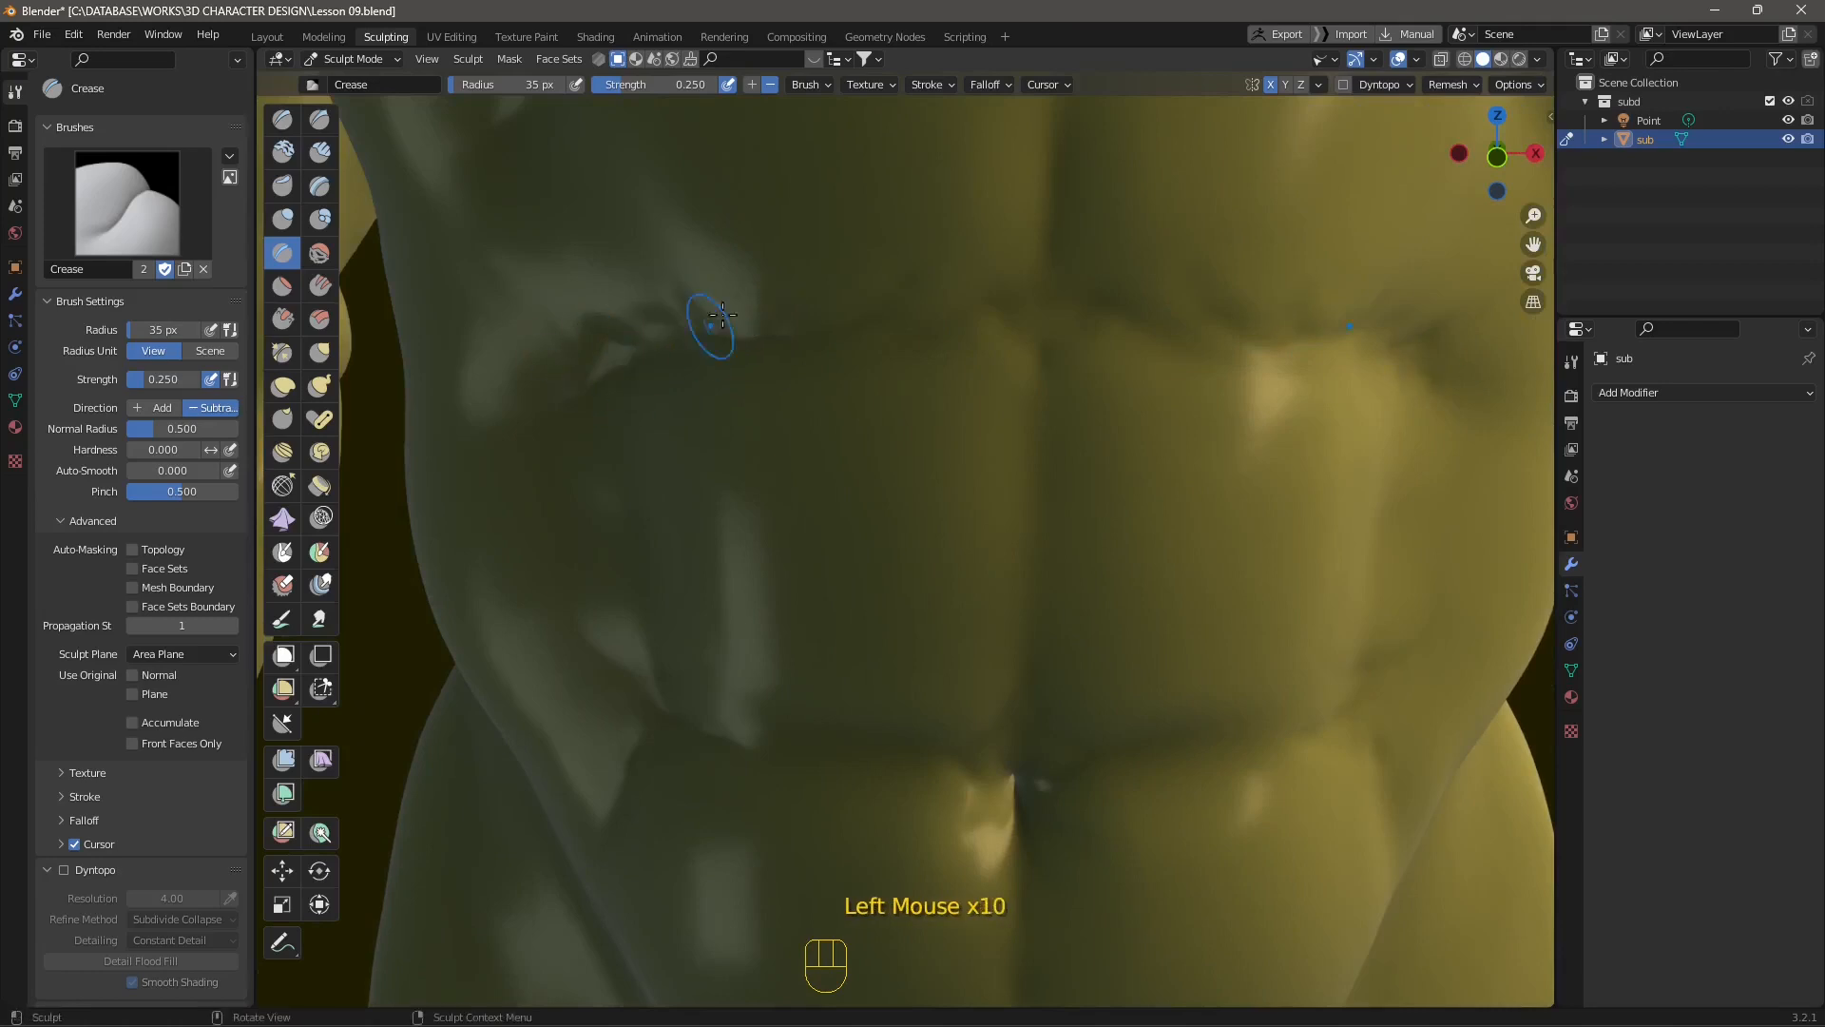
# Step: Crease and lightly smooth the abdominal midline between the middle blocks down to just above the navel
pyautogui.click(1026, 374)
pyautogui.click(1017, 475)
pyautogui.click(1015, 560)
pyautogui.keyDown('shift'); pyautogui.click(984, 443); pyautogui.keyUp('shift')
pyautogui.click(985, 652)
pyautogui.click(969, 734)
pyautogui.click(979, 714)
pyautogui.click(959, 695)
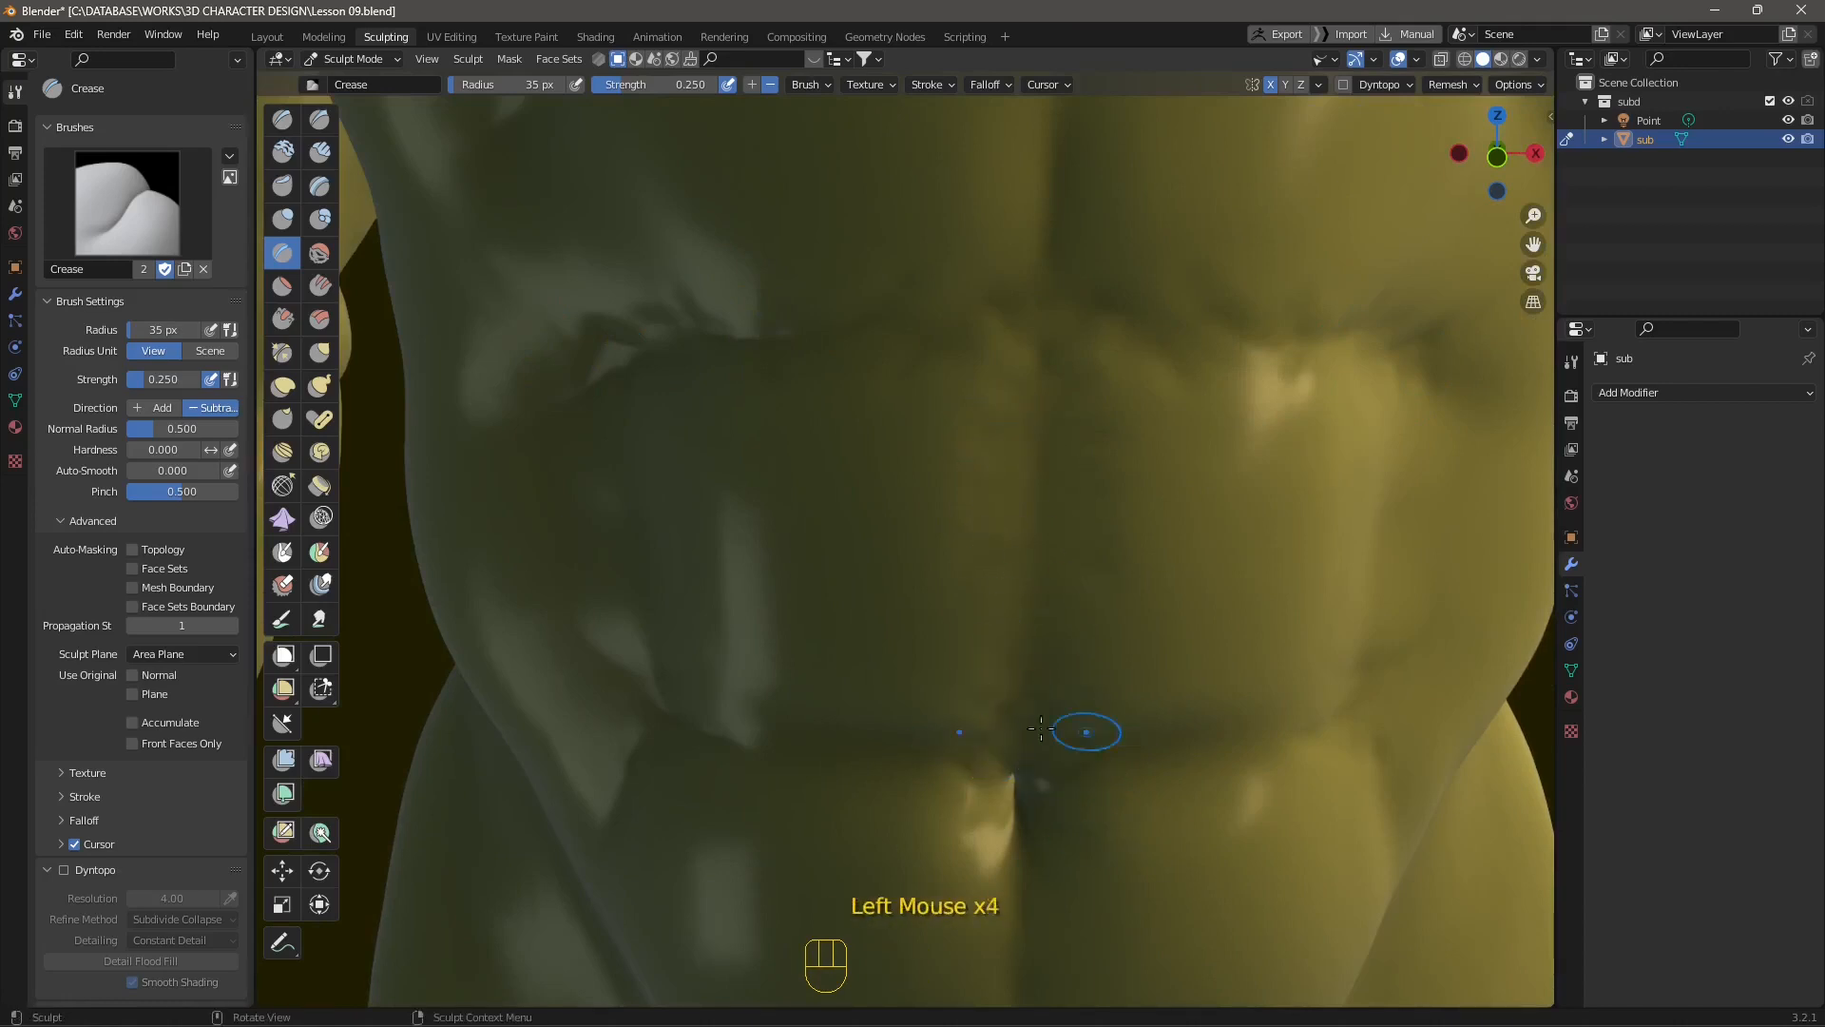
# Step: Add volume to the middle abdominal block with the Clay Strips brush
pyautogui.click(317, 155)
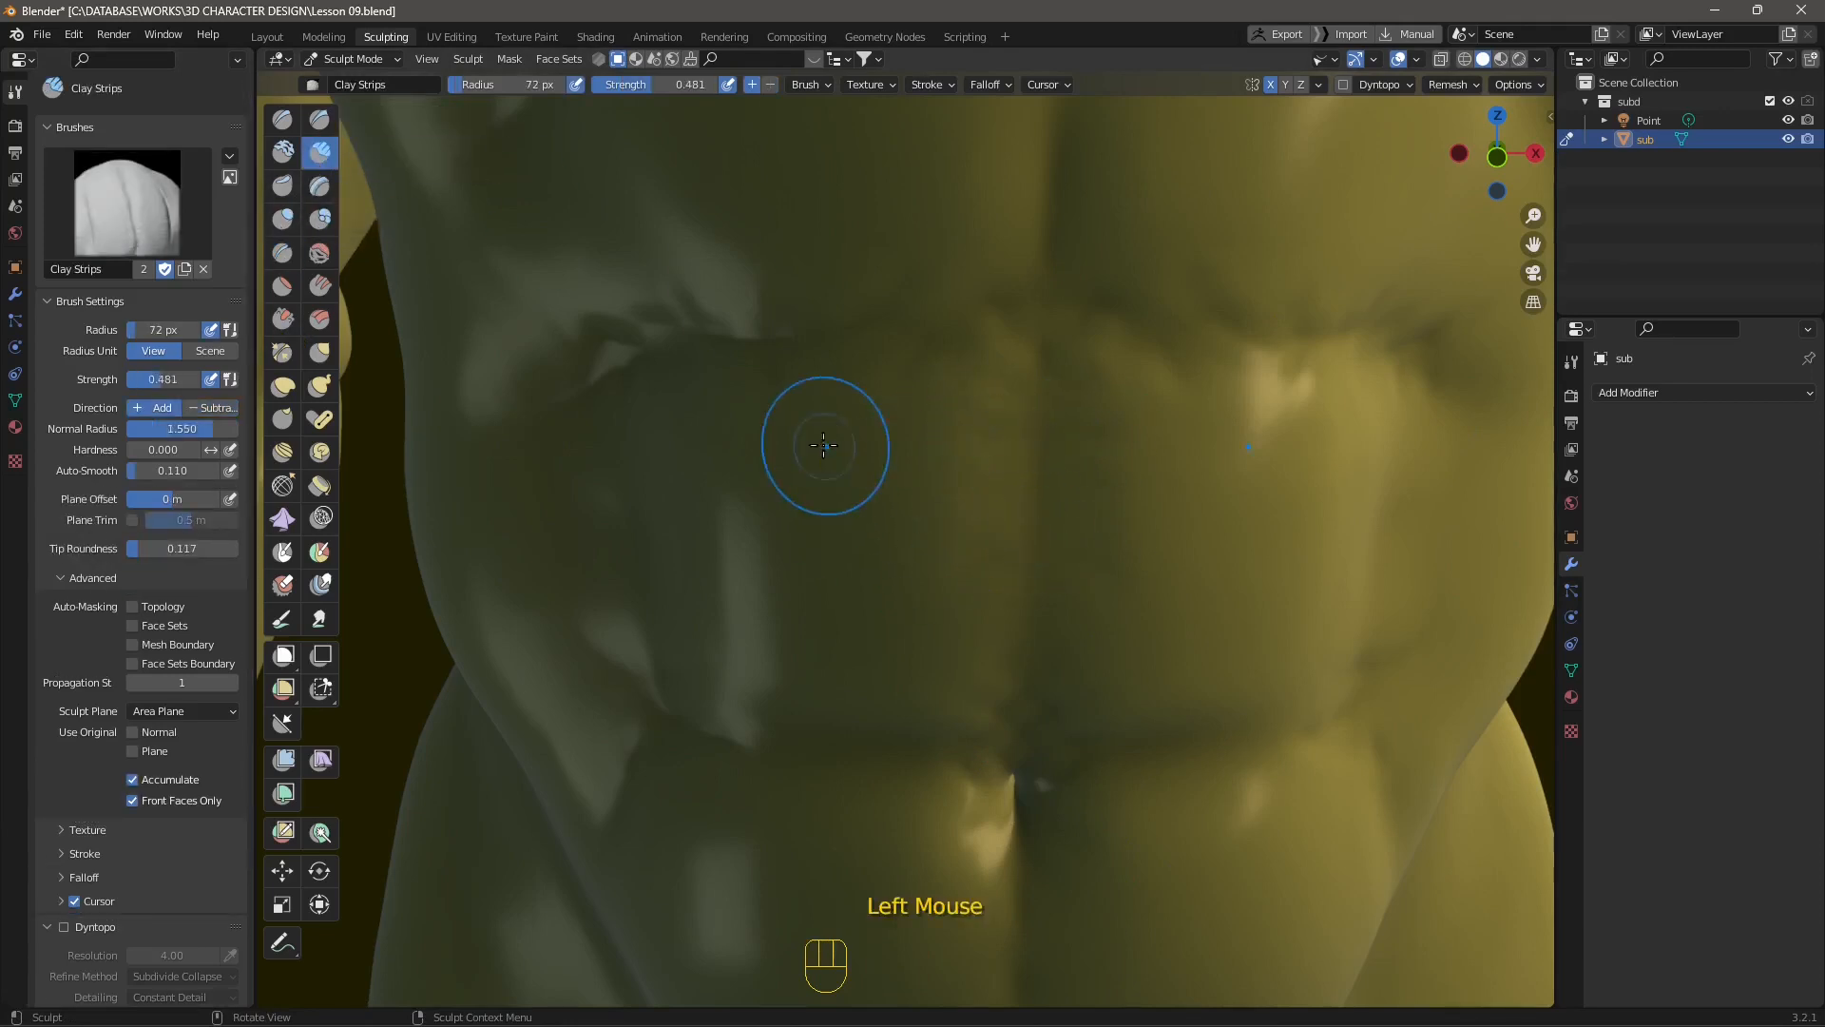
pyautogui.keyDown('shift'); pyautogui.moveTo(814, 435); pyautogui.dragTo(938, 490, button='middle'); pyautogui.keyUp('shift')
pyautogui.moveTo(938, 490)
pyautogui.mouseDown()
pyautogui.moveTo(938, 409)
pyautogui.moveTo(1009, 442)
pyautogui.moveTo(876, 412)
pyautogui.mouseUp()
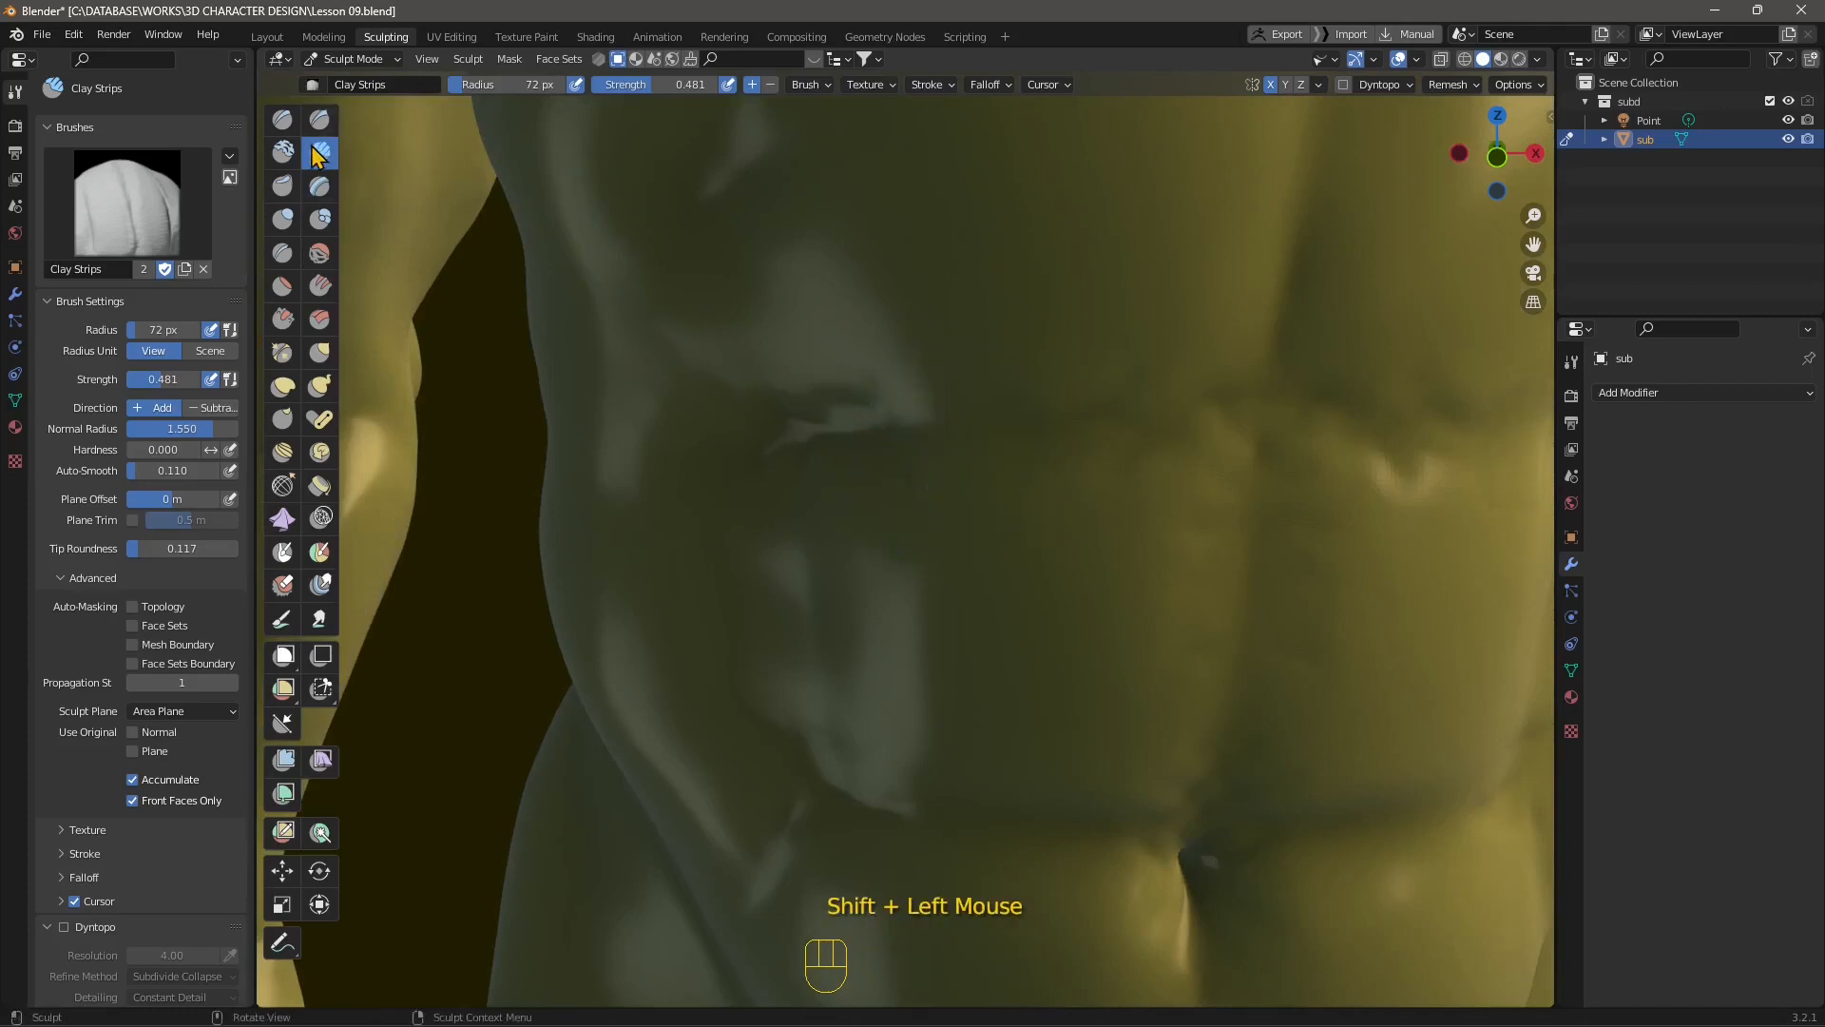
# Step: Set the Clay Strips strength to 0.311, smooth the middle abdominal block's surface and outer edge, and add volume beside the navel
pyautogui.moveTo(666, 86); pyautogui.dragTo(665, 86)
pyautogui.keyDown('shift'); pyautogui.moveTo(795, 428); pyautogui.dragTo(904, 460, button='middle'); pyautogui.keyUp('shift')
pyautogui.moveTo(904, 460)
pyautogui.keyDown('shift'); pyautogui.mouseDown()
pyautogui.moveTo(888, 579)
pyautogui.moveTo(1018, 726)
pyautogui.moveTo(1112, 766)
pyautogui.mouseUp(); pyautogui.keyUp('shift')
pyautogui.keyDown('shift'); pyautogui.moveTo(1112, 766); pyautogui.dragTo(997, 669, button='middle'); pyautogui.keyUp('shift')
pyautogui.keyDown('shift'); pyautogui.moveTo(993, 673); pyautogui.dragTo(953, 649); pyautogui.keyUp('shift')
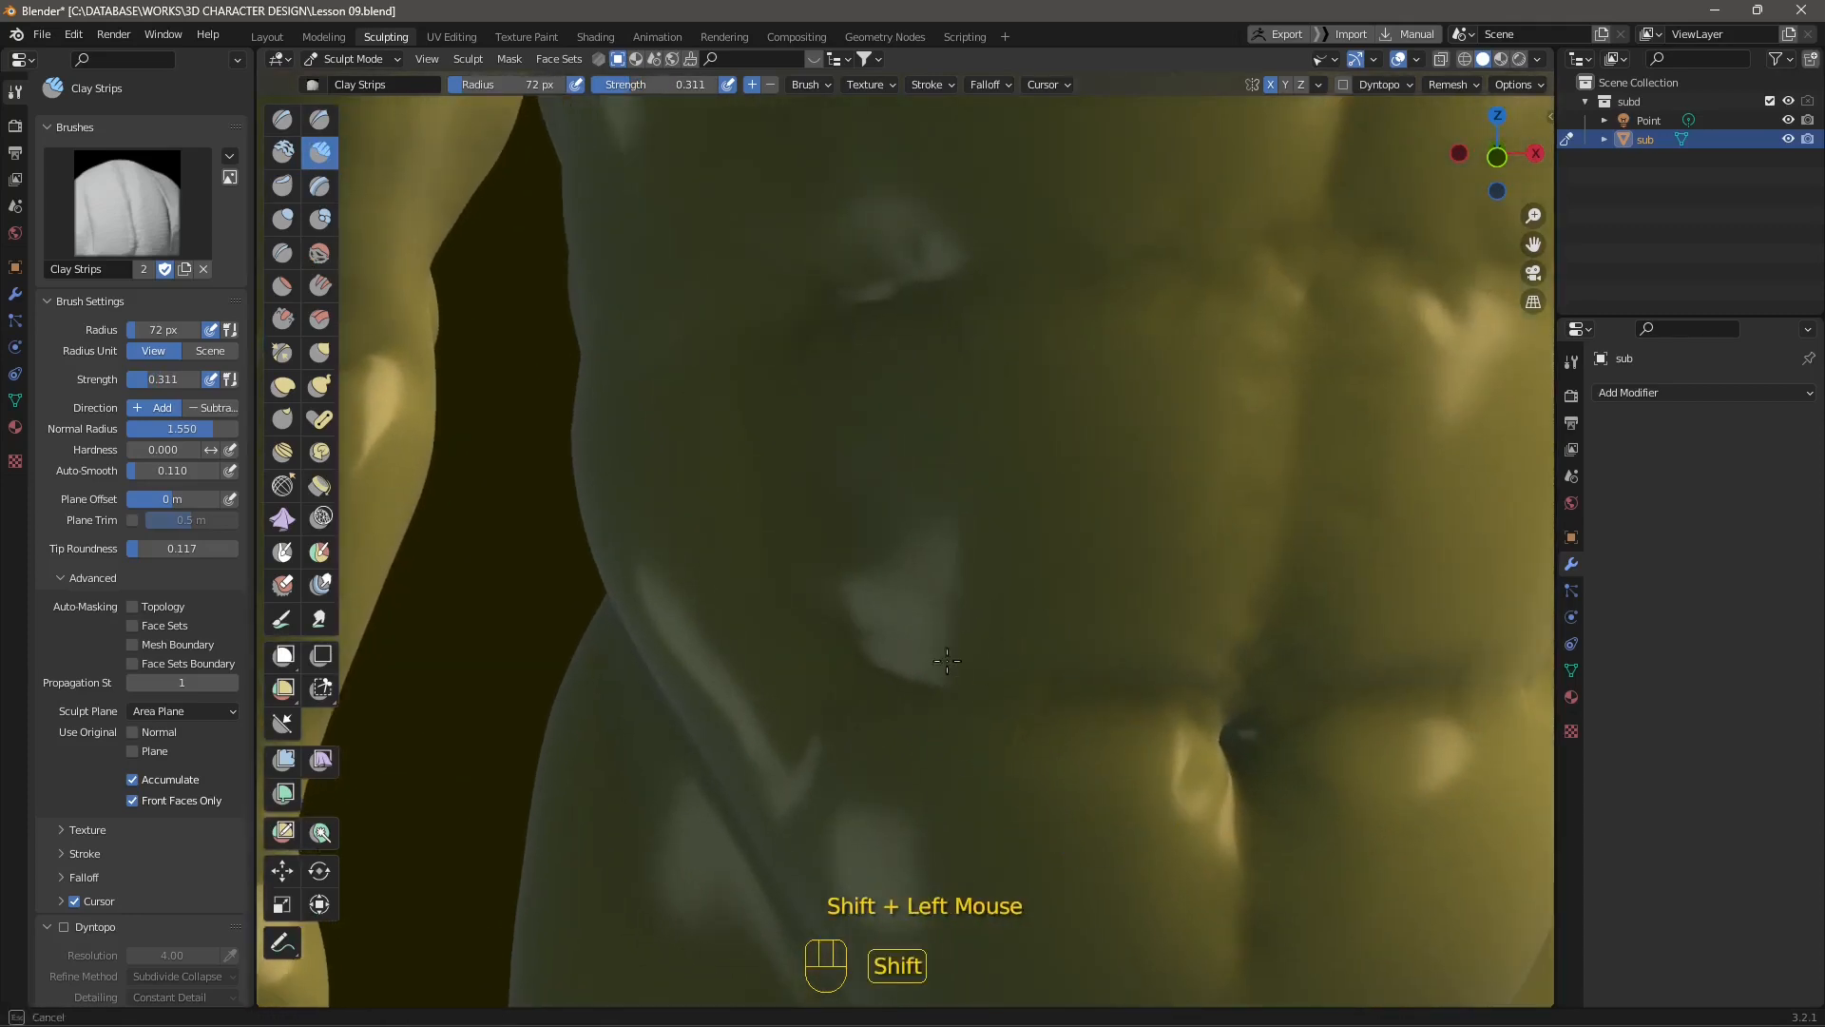
pyautogui.moveTo(1089, 724); pyautogui.dragTo(1051, 716, button='middle')
pyautogui.moveTo(1009, 688)
pyautogui.mouseDown()
pyautogui.moveTo(1007, 639)
pyautogui.moveTo(1072, 746)
pyautogui.mouseUp()
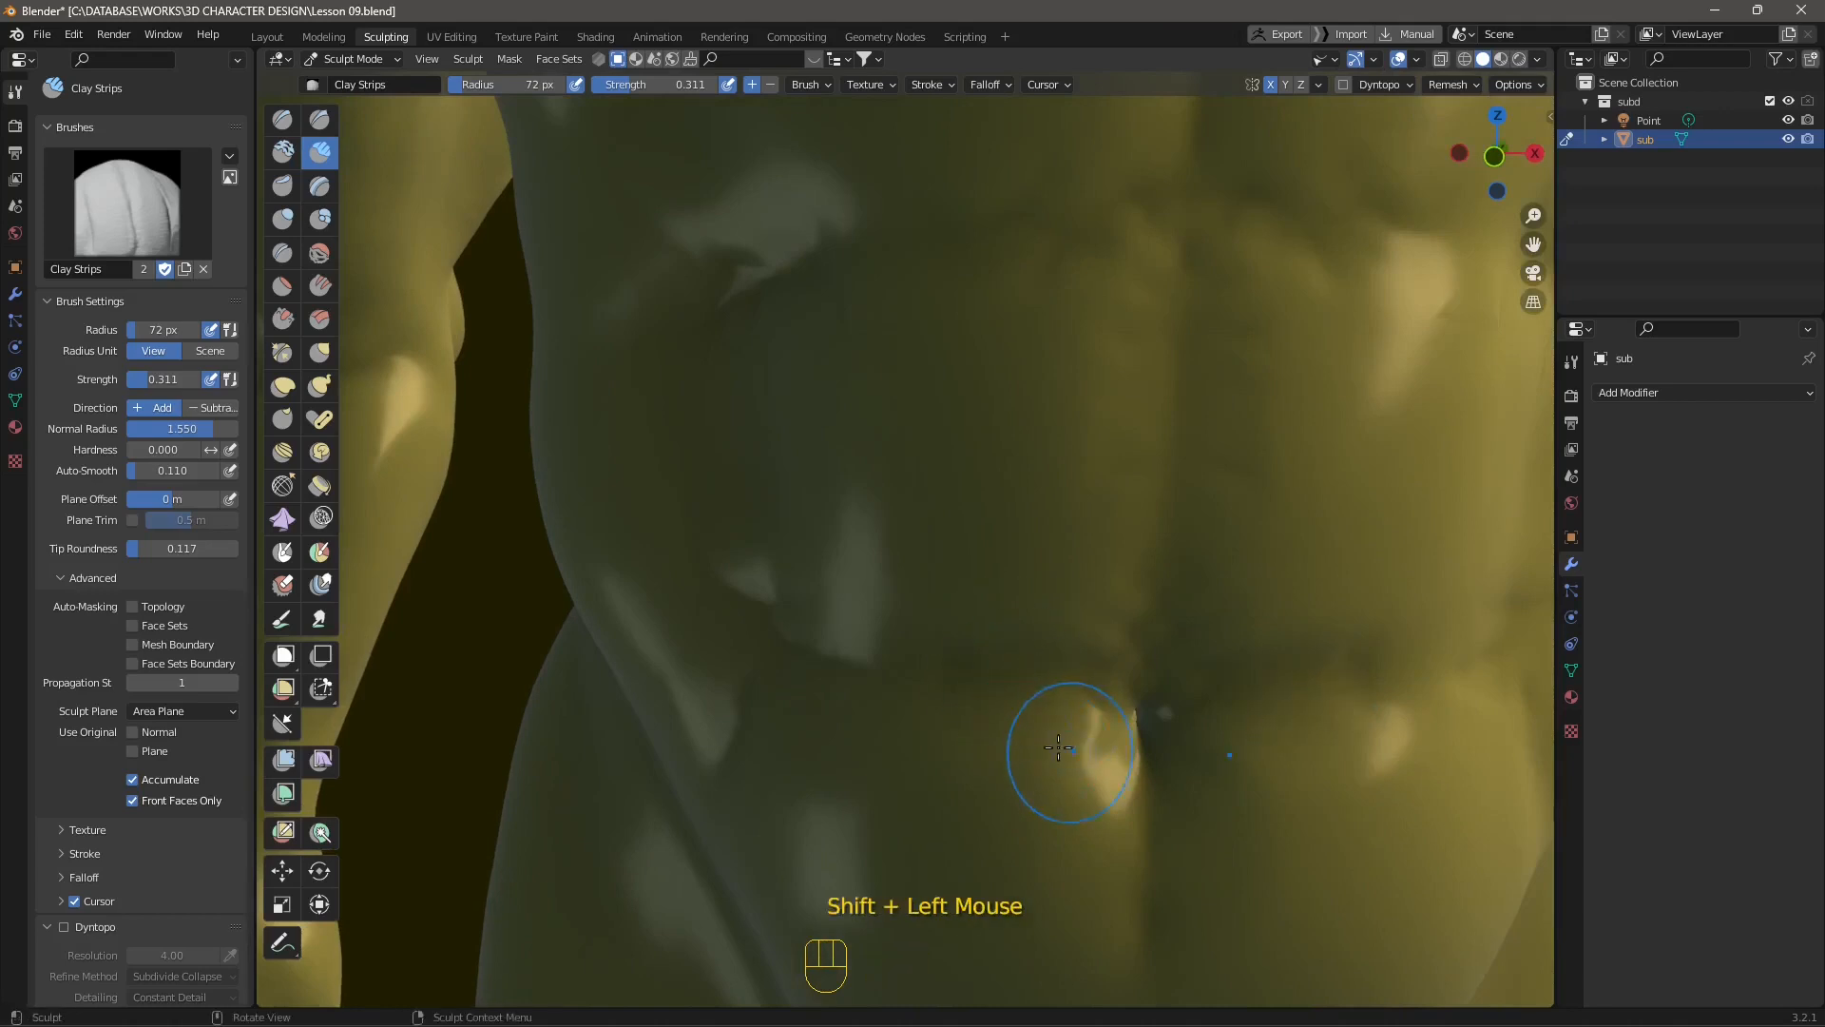
# Step: Fill and smooth the outer edge of the abdominal muscles where they meet the oblique with Clay Strips
pyautogui.scroll(-2, 1162, 632)
pyautogui.moveTo(1162, 632); pyautogui.dragTo(1150, 506, button='middle')
pyautogui.scroll(3, 1110, 327)
pyautogui.keyDown('shift'); pyautogui.moveTo(1109, 327); pyautogui.dragTo(1144, 329); pyautogui.keyUp('shift')
pyautogui.moveTo(1053, 434); pyautogui.dragTo(1137, 453)
pyautogui.moveTo(1122, 442)
pyautogui.keyDown('shift'); pyautogui.mouseDown()
pyautogui.moveTo(1079, 428)
pyautogui.moveTo(1132, 489)
pyautogui.mouseUp(); pyautogui.keyUp('shift')
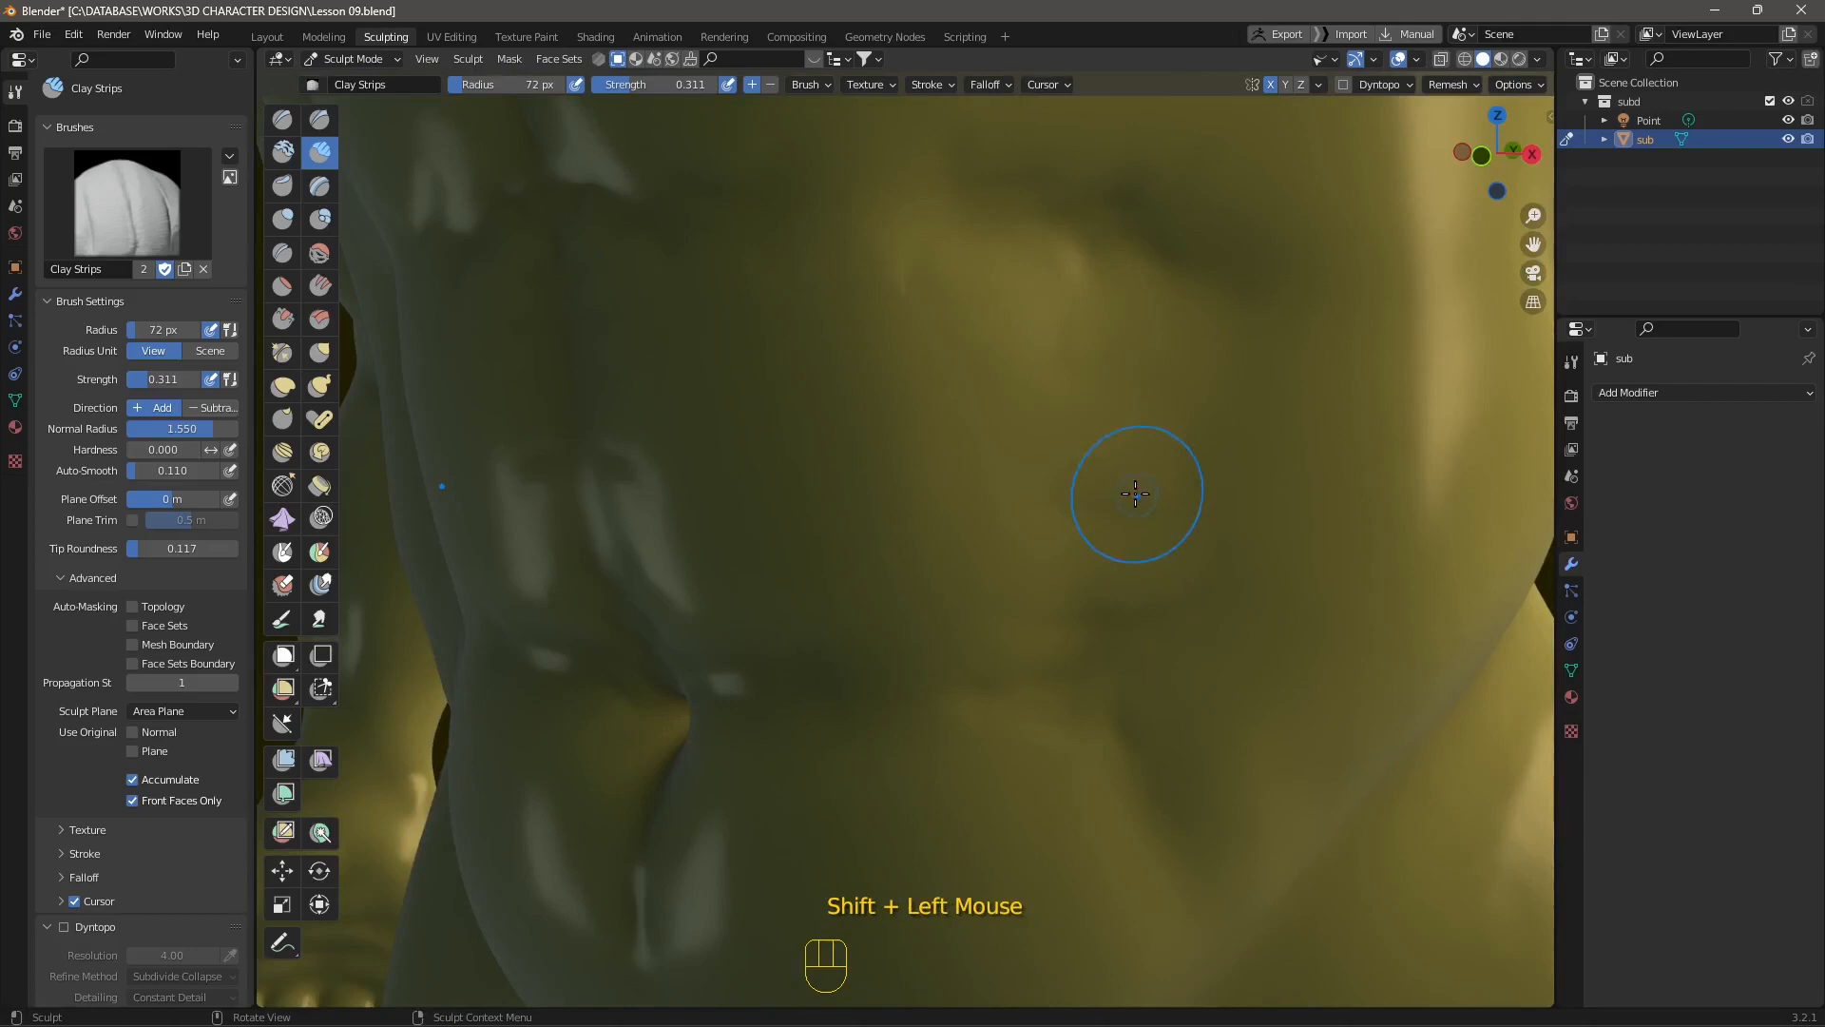
# Step: Smooth the upper abdominal muscles and the transition beneath the rib cage
pyautogui.scroll(-2, 1132, 489)
pyautogui.moveTo(1132, 489)
pyautogui.mouseDown(button='middle')
pyautogui.moveTo(988, 542)
pyautogui.moveTo(1051, 431)
pyautogui.mouseUp(button='middle')
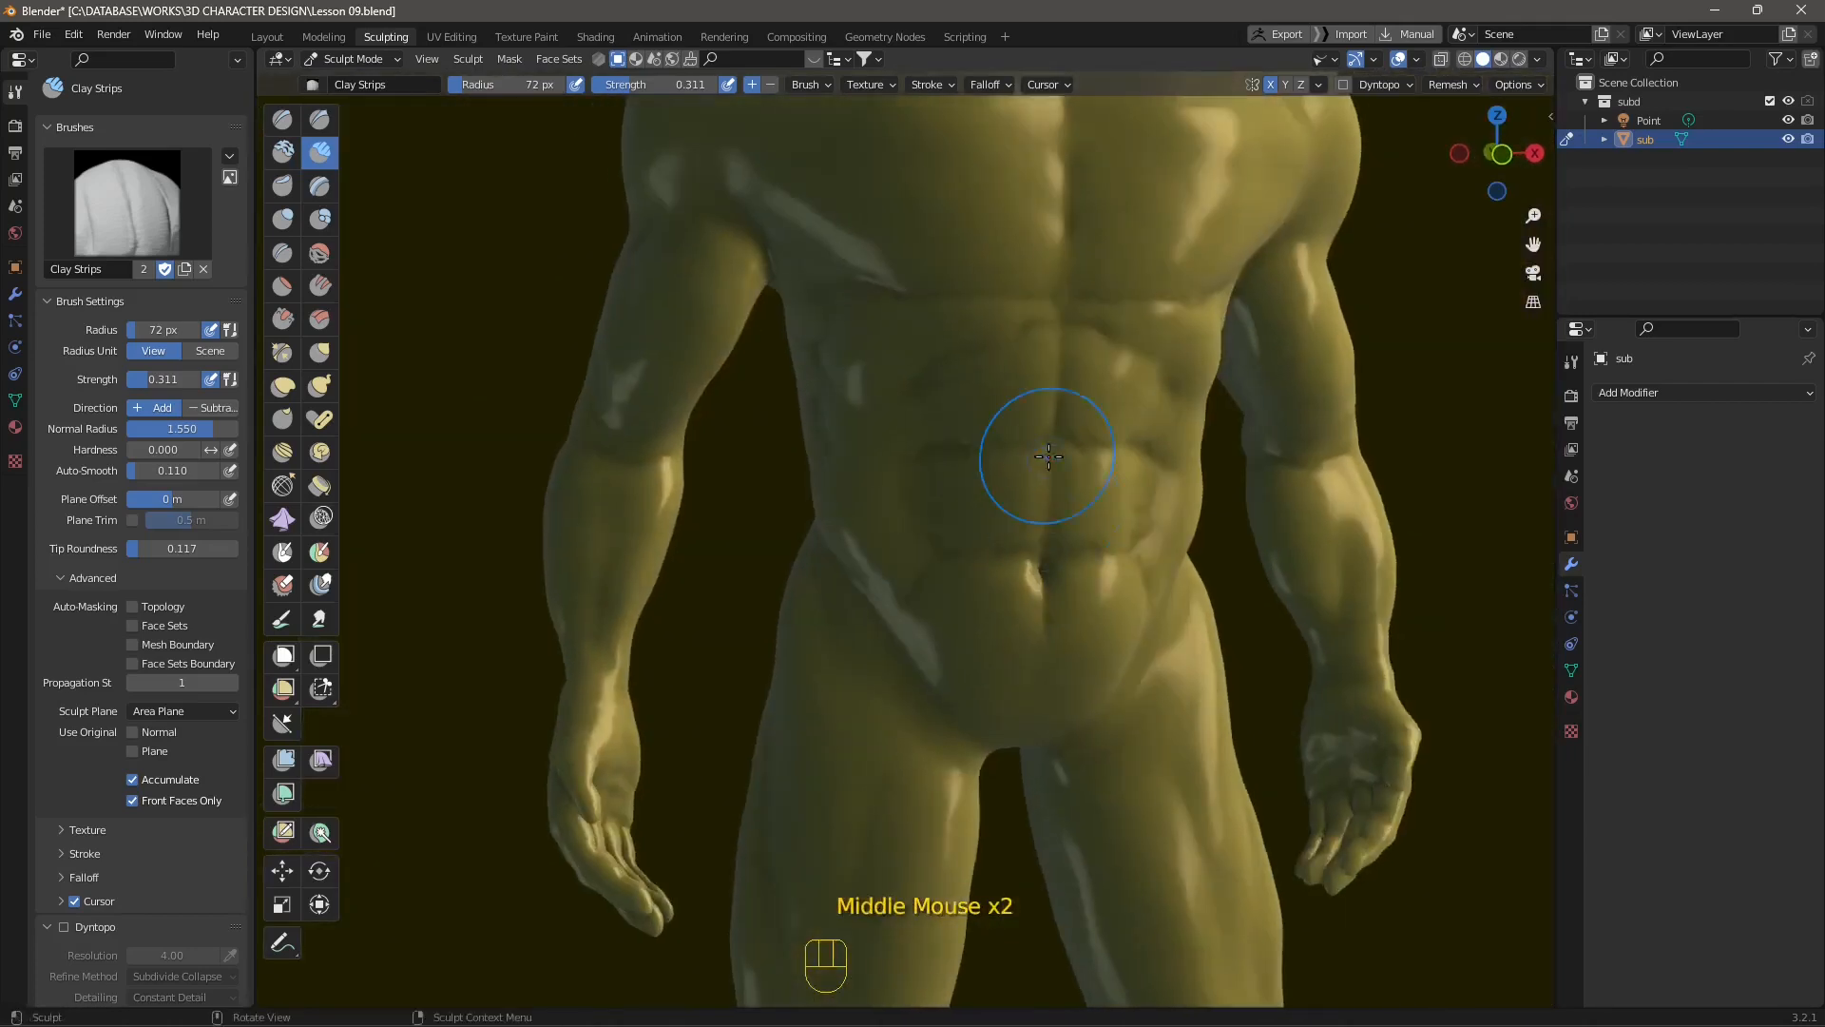
pyautogui.scroll(3, 1132, 518)
pyautogui.moveTo(1132, 517); pyautogui.dragTo(941, 317, button='middle')
pyautogui.moveTo(941, 317)
pyautogui.keyDown('shift'); pyautogui.mouseDown()
pyautogui.moveTo(1018, 407)
pyautogui.moveTo(810, 317)
pyautogui.moveTo(806, 343)
pyautogui.mouseUp(); pyautogui.keyUp('shift')
pyautogui.scroll(-2, 950, 516)
pyautogui.scroll(1, 1169, 309)
pyautogui.keyDown('shift'); pyautogui.moveTo(1153, 305); pyautogui.dragTo(1023, 293, button='middle'); pyautogui.keyUp('shift')
pyautogui.keyDown('shift'); pyautogui.moveTo(1023, 293); pyautogui.dragTo(1021, 310); pyautogui.keyUp('shift')
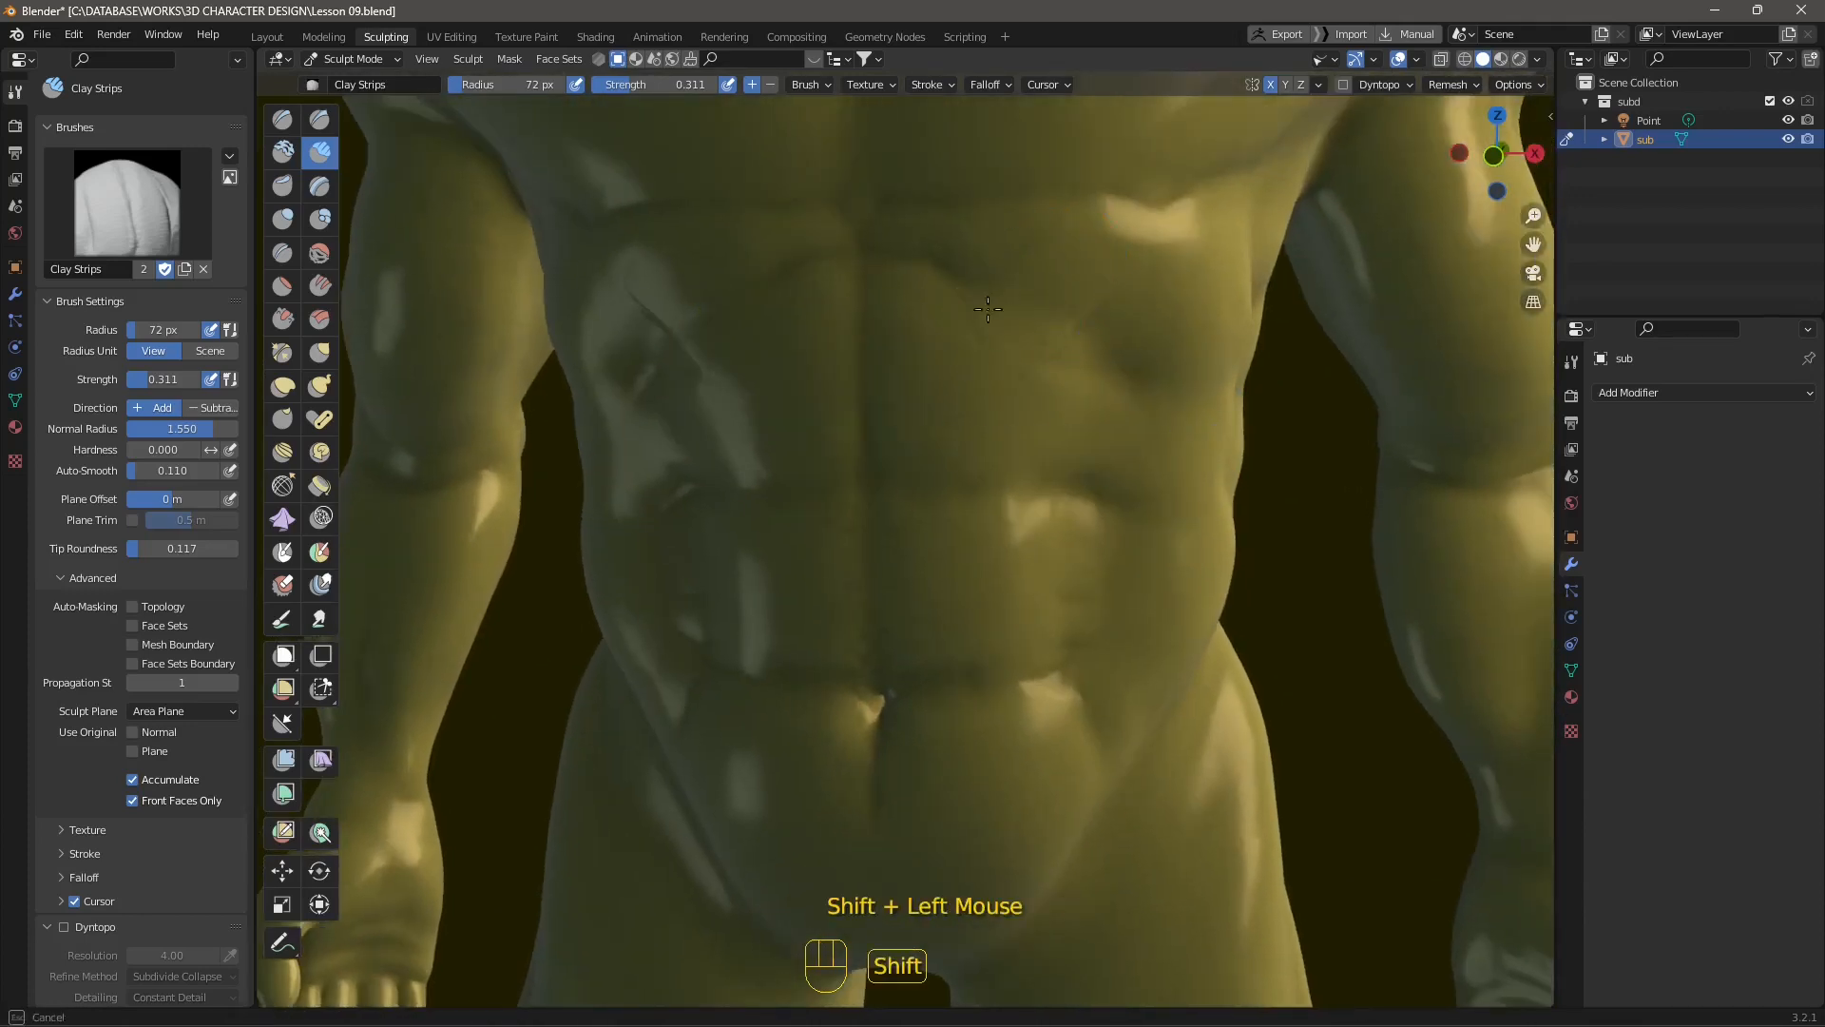
pyautogui.moveTo(917, 326); pyautogui.dragTo(871, 395, button='middle')
pyautogui.moveTo(1202, 506); pyautogui.dragTo(1352, 350, button='middle')
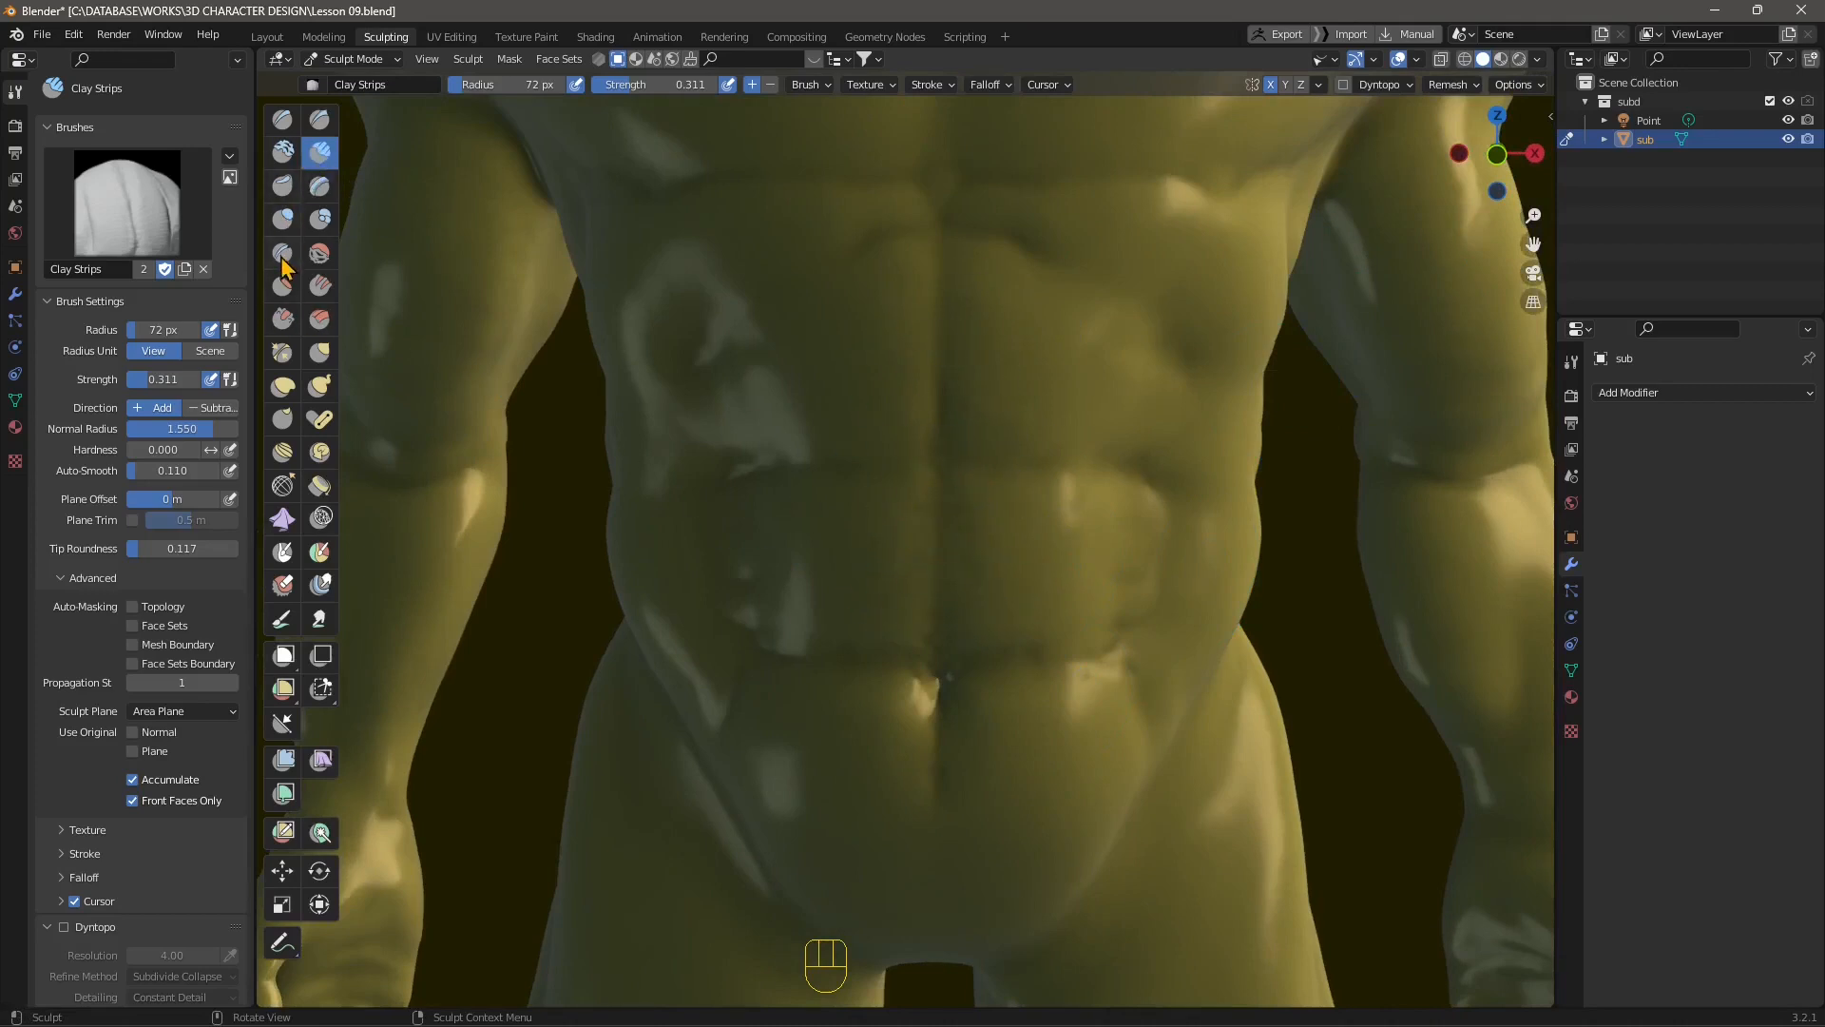
# Step: Carve the arched upper boundary of the top abdominal muscles below the chest with the Crease brush
pyautogui.click(282, 254)
pyautogui.scroll(2, 916, 324)
pyautogui.moveTo(825, 190); pyautogui.dragTo(739, 205)
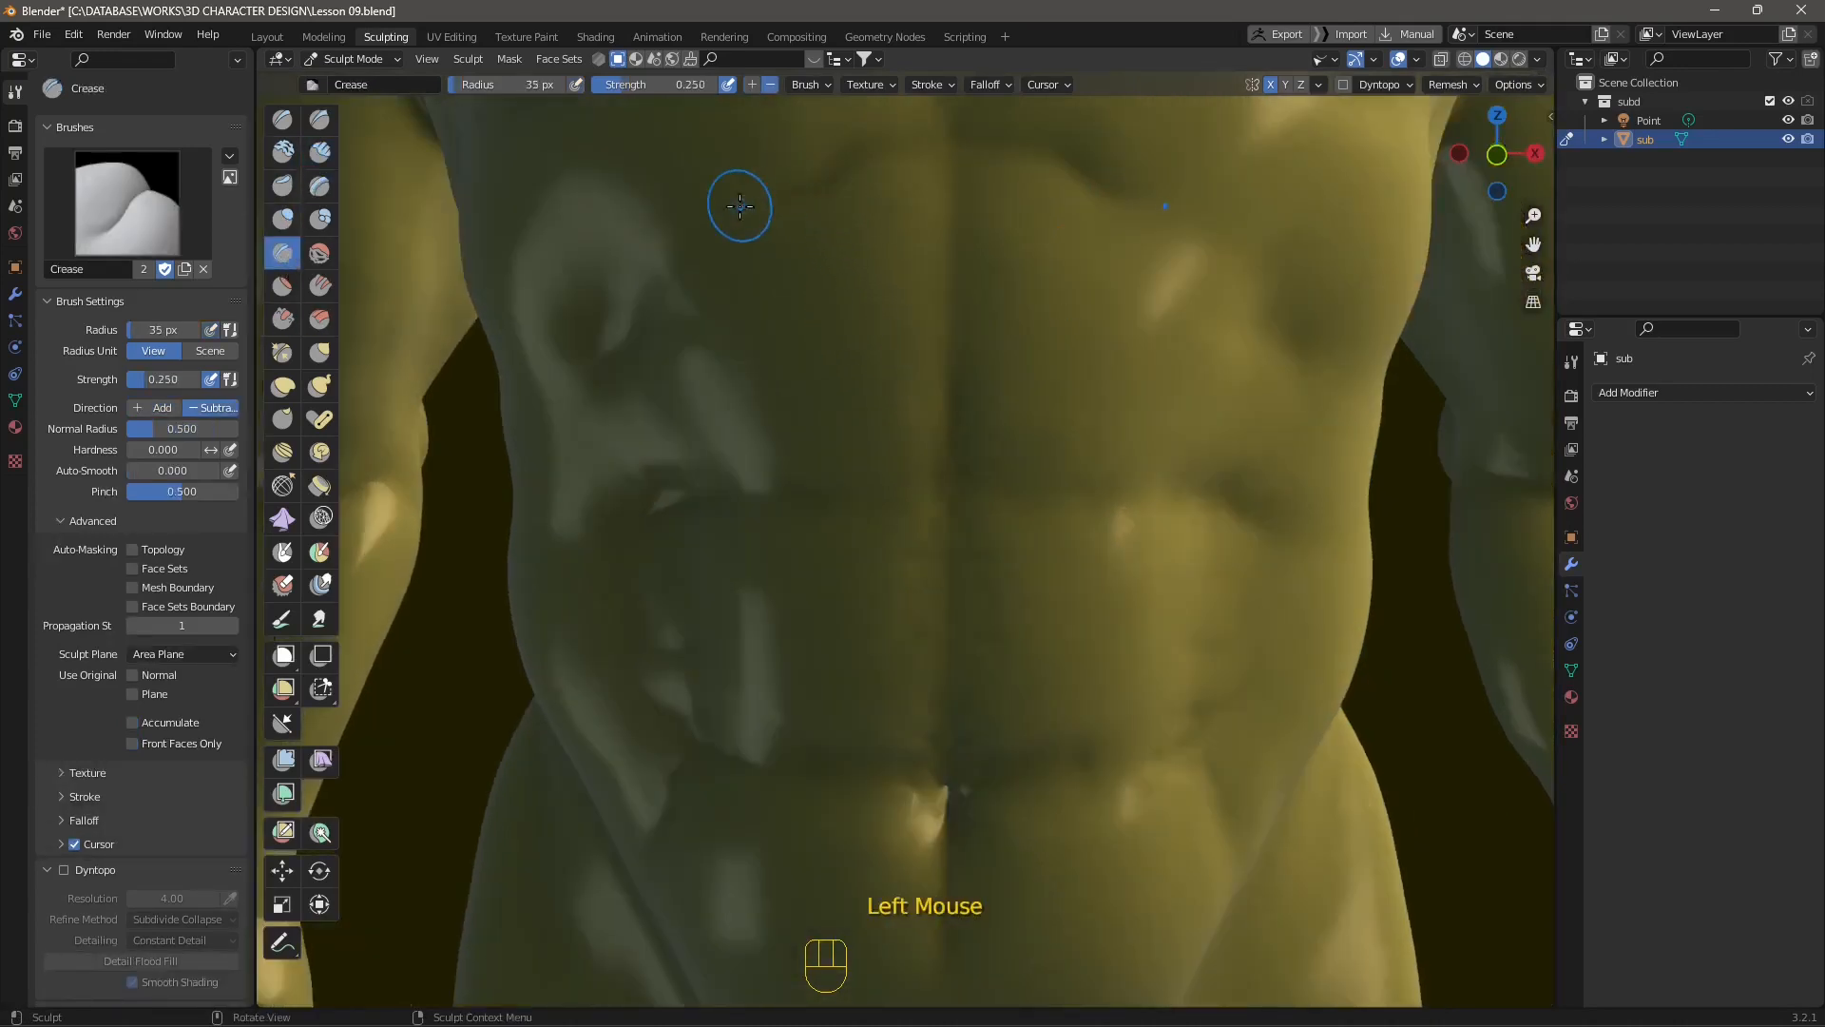
pyautogui.moveTo(836, 271); pyautogui.dragTo(863, 294, button='middle')
pyautogui.moveTo(944, 349); pyautogui.dragTo(882, 353)
pyautogui.moveTo(881, 355); pyautogui.dragTo(858, 375)
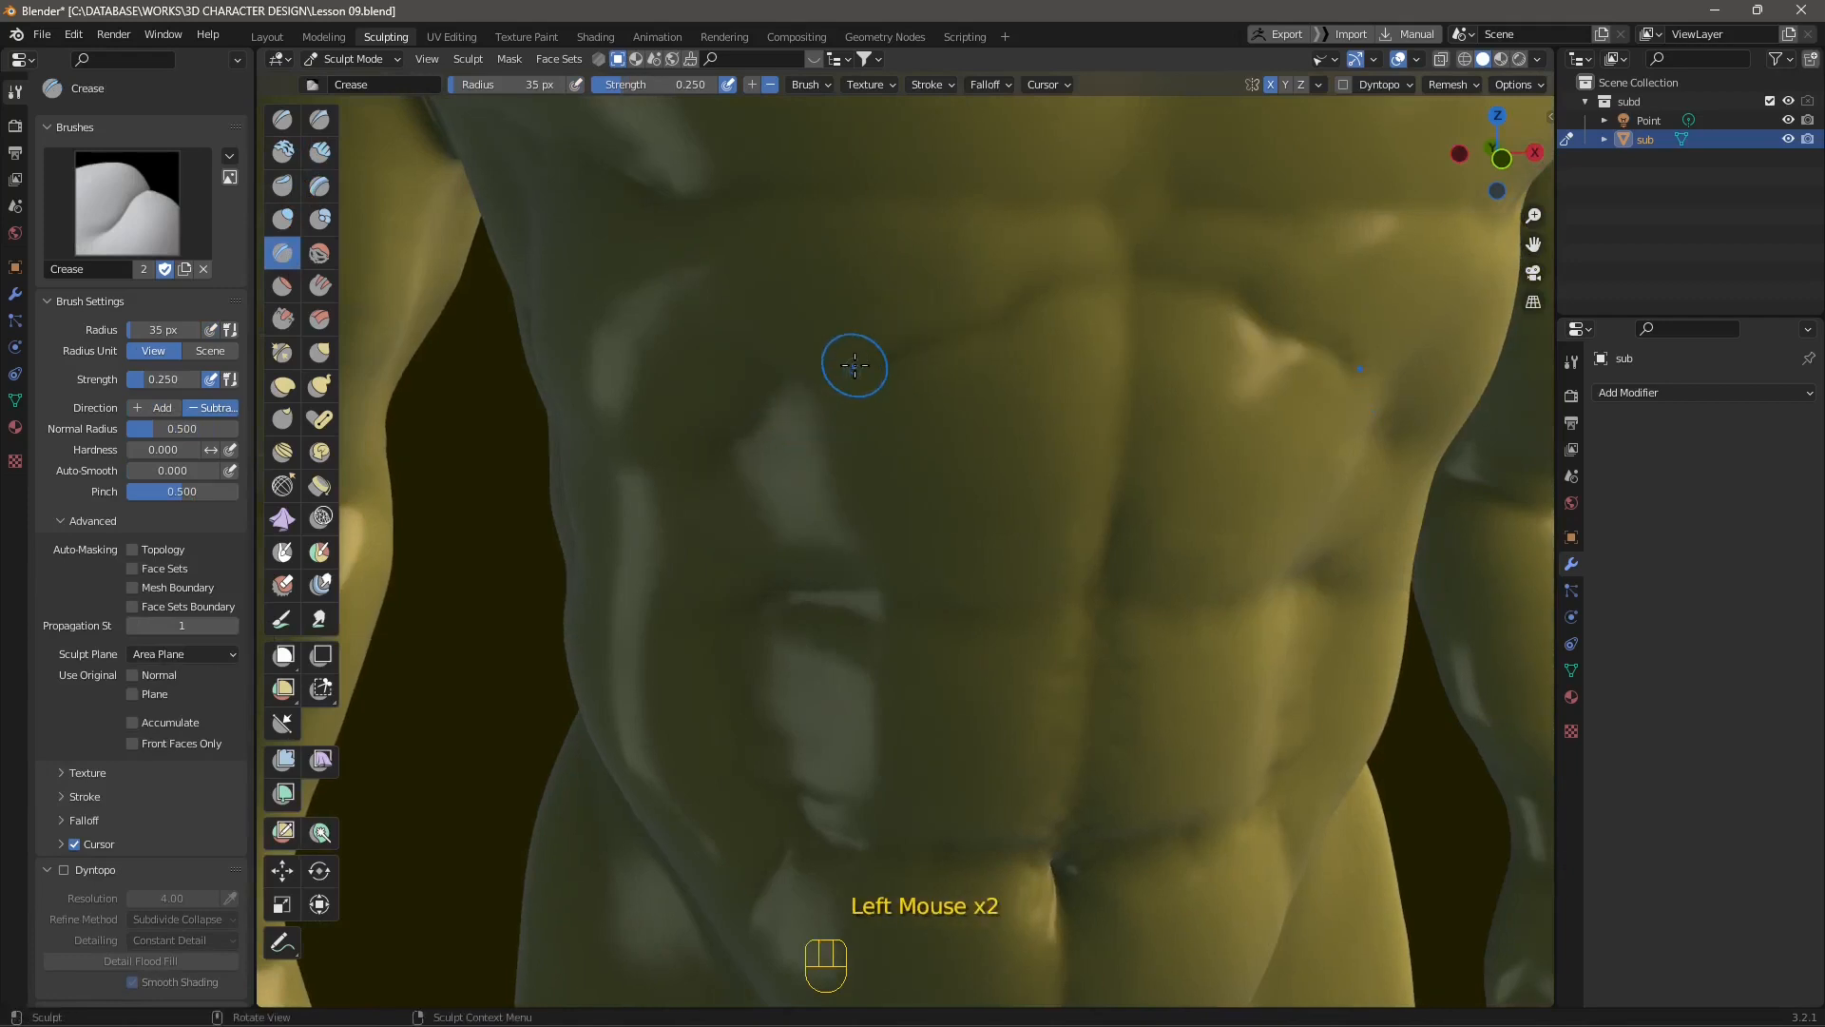
# Step: Smooth the rib arch above the abs and crease the outer edge of the upper abdominal block
pyautogui.scroll(-2, 844, 367)
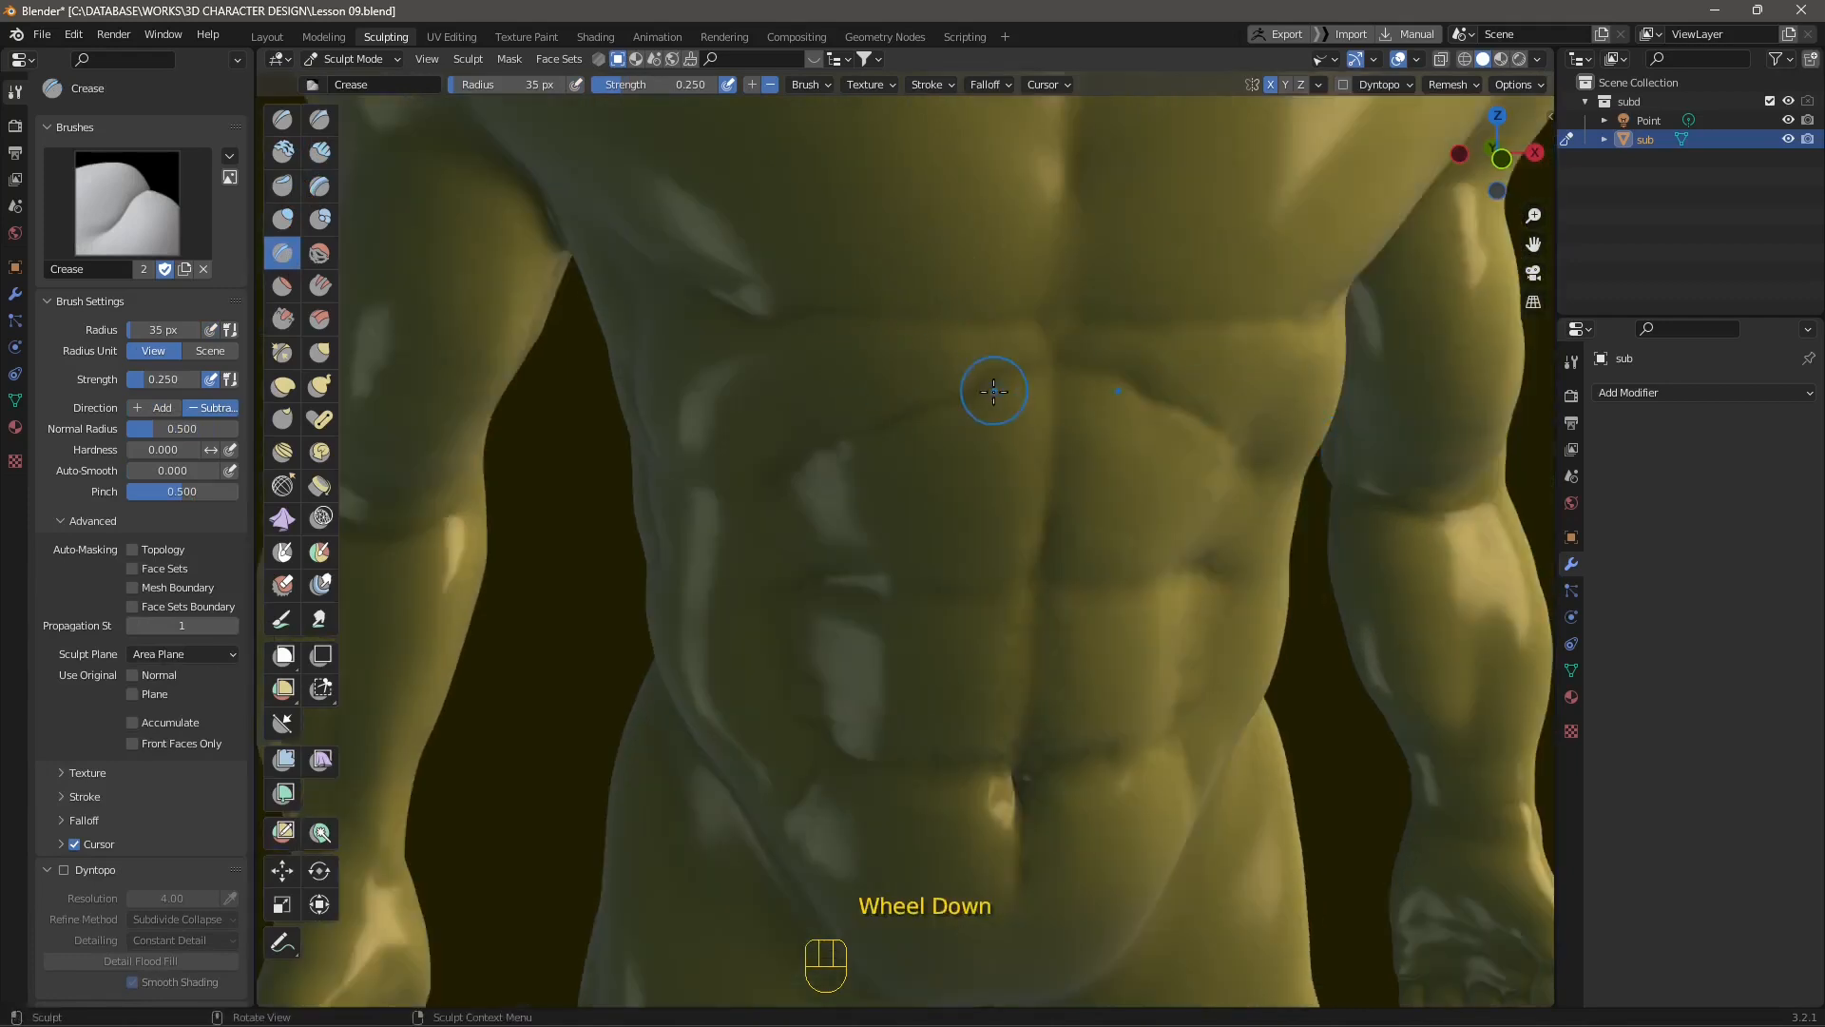
pyautogui.moveTo(968, 399)
pyautogui.keyDown('shift'); pyautogui.mouseDown()
pyautogui.moveTo(833, 430)
pyautogui.moveTo(941, 403)
pyautogui.mouseUp(); pyautogui.keyUp('shift')
pyautogui.keyDown('shift'); pyautogui.moveTo(989, 390); pyautogui.dragTo(1050, 382); pyautogui.keyUp('shift')
pyautogui.moveTo(1365, 473); pyautogui.dragTo(1119, 465, button='middle')
pyautogui.moveTo(1119, 451); pyautogui.dragTo(1086, 485)
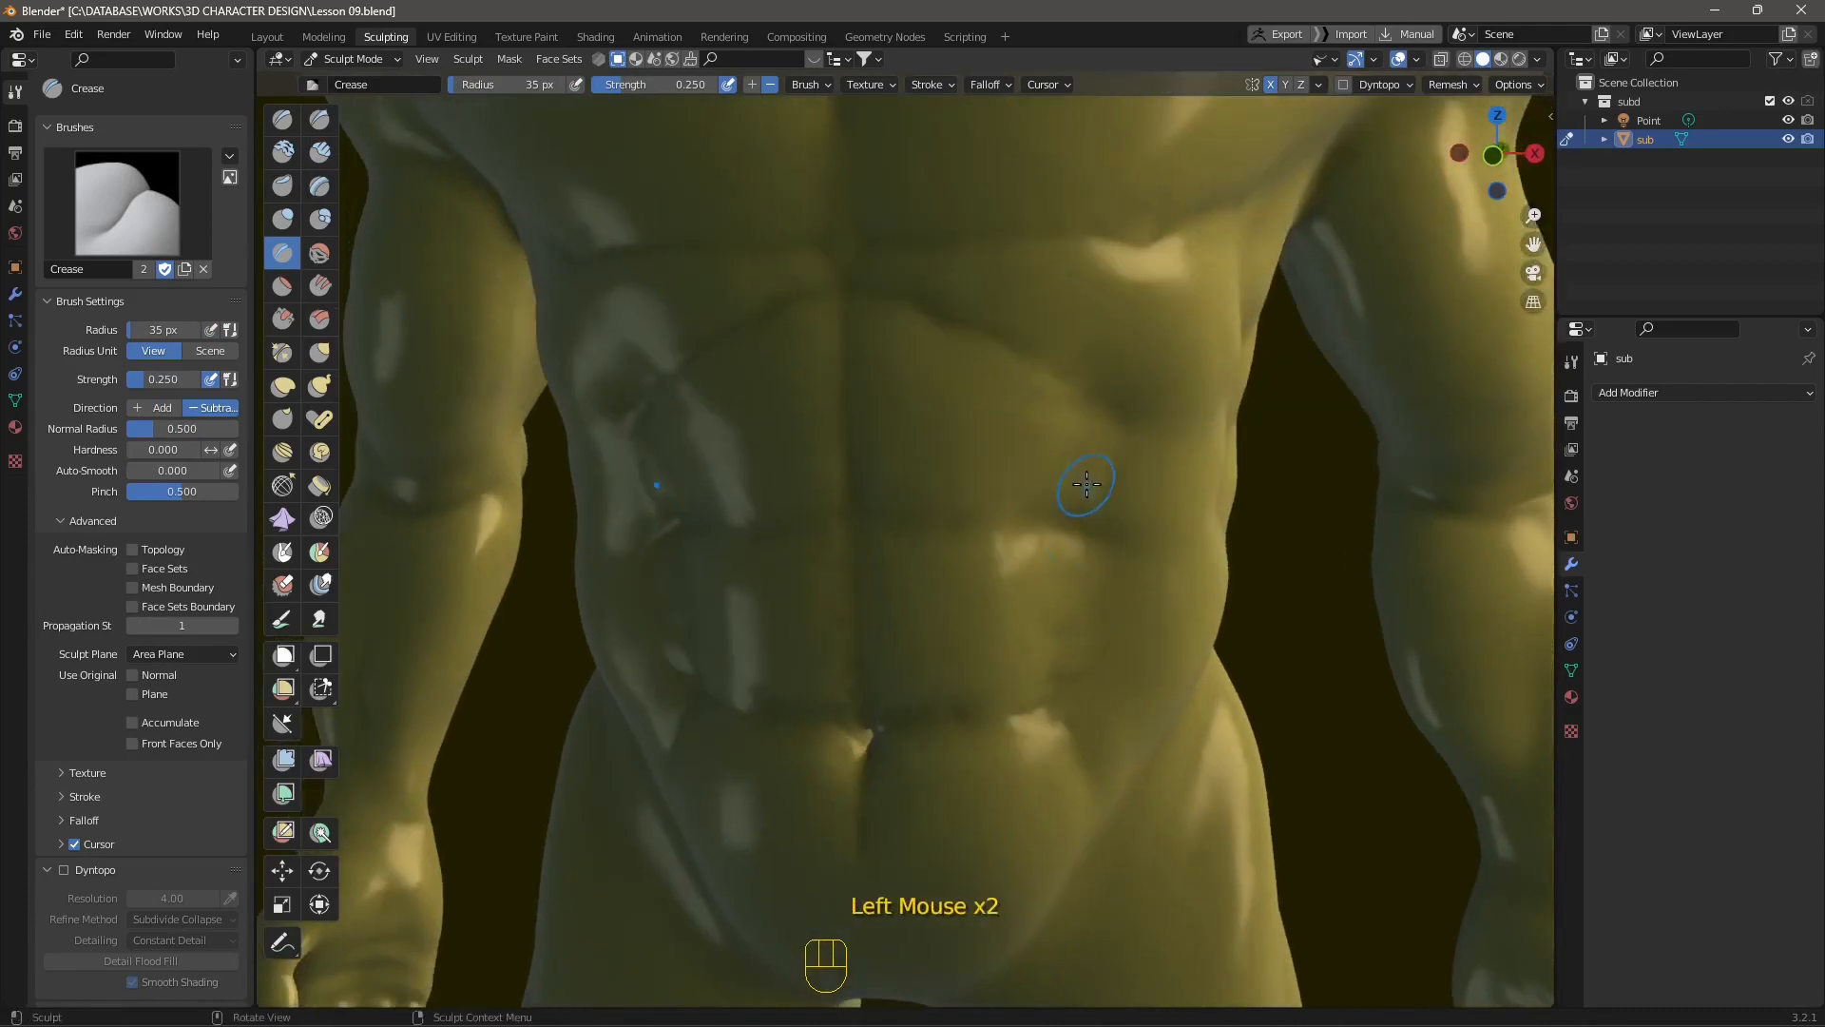
# Step: Crease the middle abdominal block's outer edge and round its inner upper corner at the midline
pyautogui.moveTo(850, 605); pyautogui.dragTo(771, 575, button='middle')
pyautogui.doubleClick(761, 513)
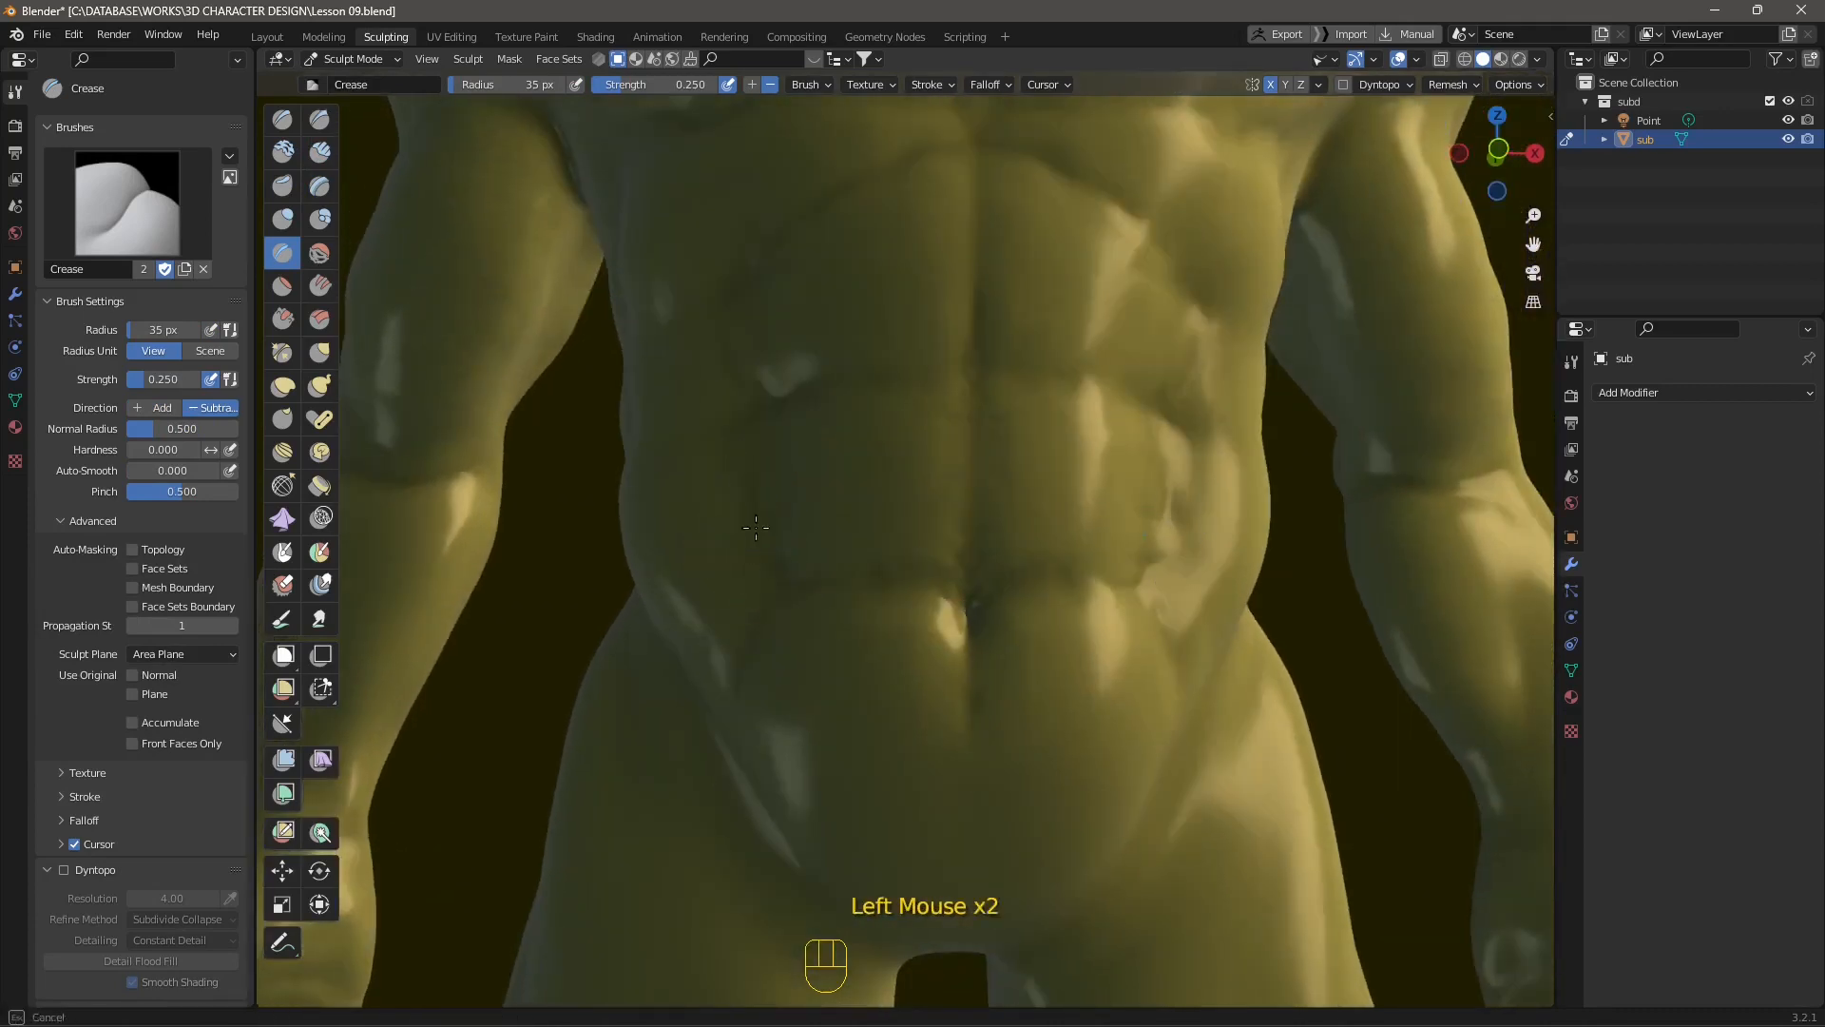
pyautogui.scroll(-2, 832, 568)
pyautogui.scroll(3, 884, 599)
pyautogui.moveTo(964, 403); pyautogui.dragTo(939, 391)
pyautogui.moveTo(940, 398); pyautogui.dragTo(941, 378)
pyautogui.moveTo(962, 376)
pyautogui.mouseDown()
pyautogui.moveTo(945, 352)
pyautogui.moveTo(976, 432)
pyautogui.mouseUp()
# Step: Crease the lower inner corner of the middle abdominal block just above the navel
pyautogui.scroll(1, 960, 351)
pyautogui.moveTo(998, 537)
pyautogui.mouseDown()
pyautogui.moveTo(974, 582)
pyautogui.moveTo(1039, 567)
pyautogui.moveTo(960, 641)
pyautogui.mouseUp()
pyautogui.moveTo(980, 616); pyautogui.dragTo(950, 646)
pyautogui.scroll(1, 991, 725)
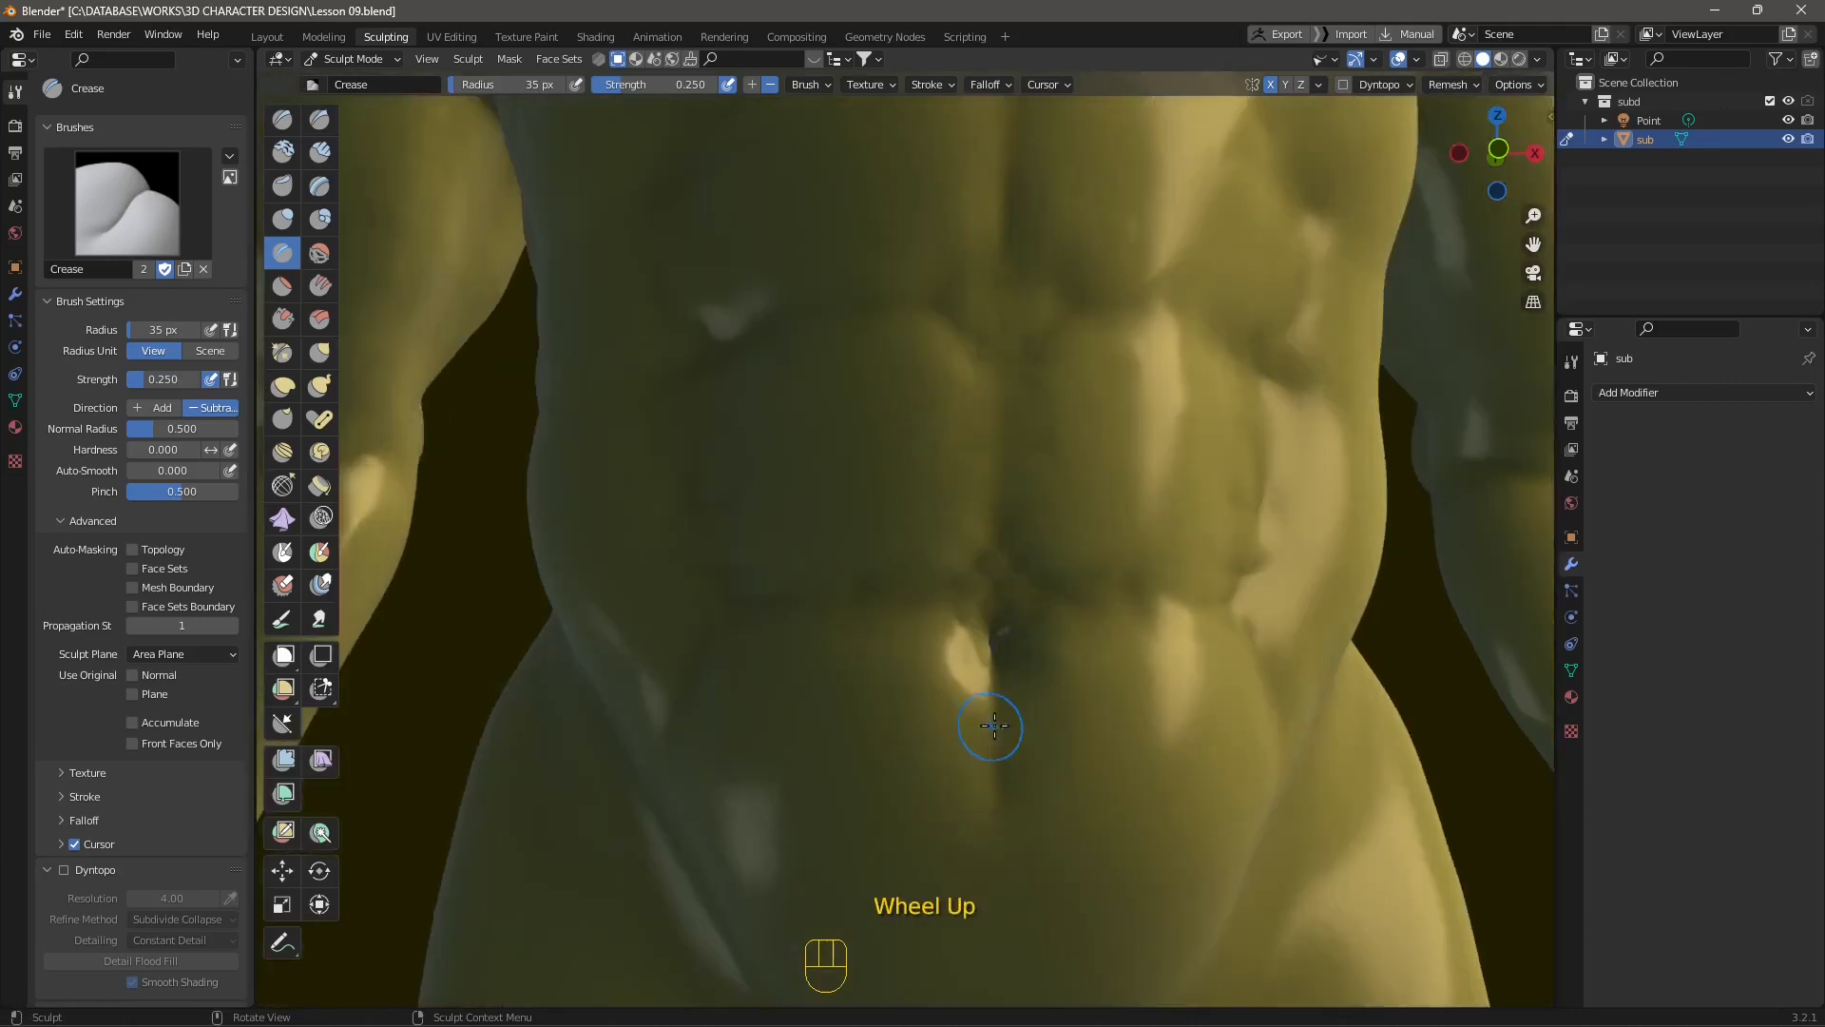
pyautogui.scroll(-2, 985, 806)
pyautogui.scroll(-2, 846, 656)
# Step: Sharpen the abdominal separations from an angled view with further Crease strokes
pyautogui.moveTo(831, 582); pyautogui.dragTo(928, 468, button='middle')
pyautogui.scroll(2, 950, 480)
pyautogui.moveTo(963, 492); pyautogui.dragTo(937, 519)
pyautogui.moveTo(941, 519); pyautogui.dragTo(989, 522, button='middle')
pyautogui.moveTo(1081, 563)
pyautogui.mouseDown()
pyautogui.moveTo(991, 601)
pyautogui.moveTo(973, 568)
pyautogui.mouseUp()
# Step: Carve the separations between the rib-side muscles along the flank with the Crease brush
pyautogui.moveTo(819, 276); pyautogui.dragTo(793, 283)
pyautogui.moveTo(819, 277); pyautogui.dragTo(771, 289)
pyautogui.moveTo(771, 289); pyautogui.dragTo(736, 328)
pyautogui.moveTo(686, 549); pyautogui.dragTo(672, 509, button='middle')
pyautogui.moveTo(672, 510); pyautogui.dragTo(740, 543)
pyautogui.moveTo(739, 545); pyautogui.dragTo(671, 559, button='middle')
pyautogui.moveTo(565, 533); pyautogui.dragTo(656, 532)
pyautogui.scroll(-2, 619, 615)
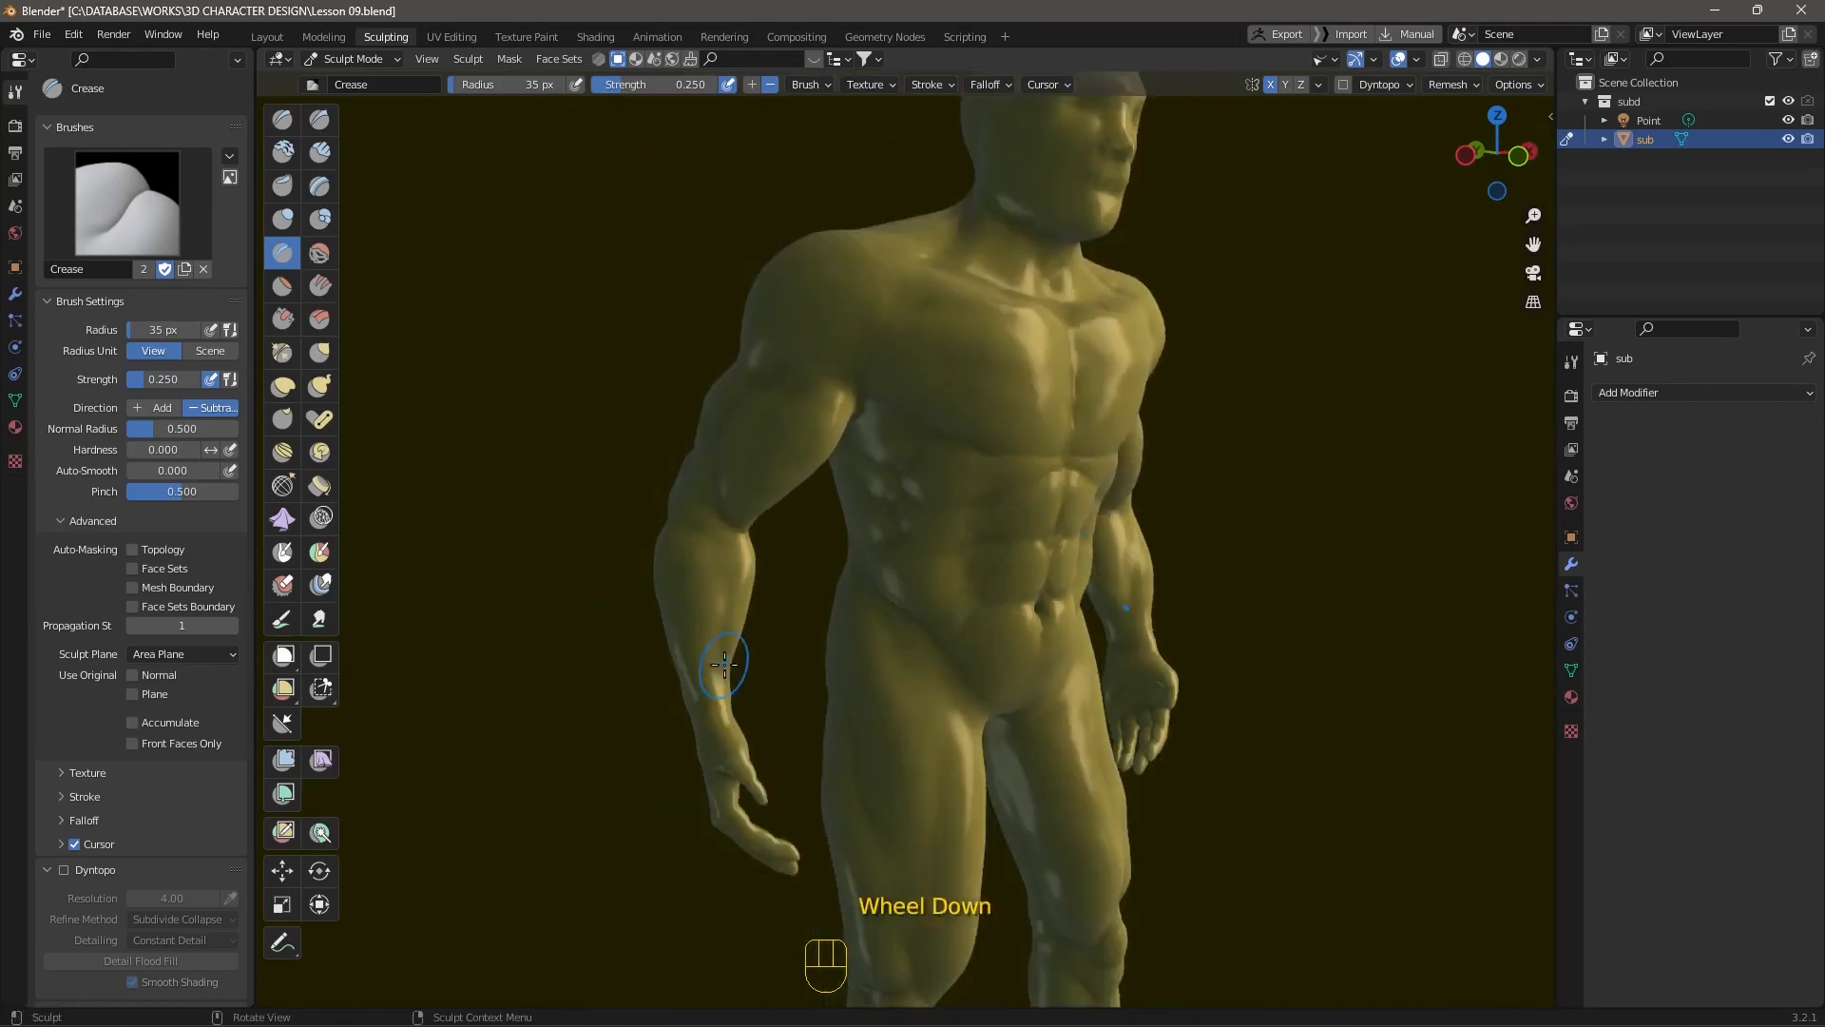
# Step: Smooth the outer side of the upper arm above the elbow
pyautogui.moveTo(725, 662); pyautogui.dragTo(723, 551, button='middle')
pyautogui.scroll(1, 682, 338)
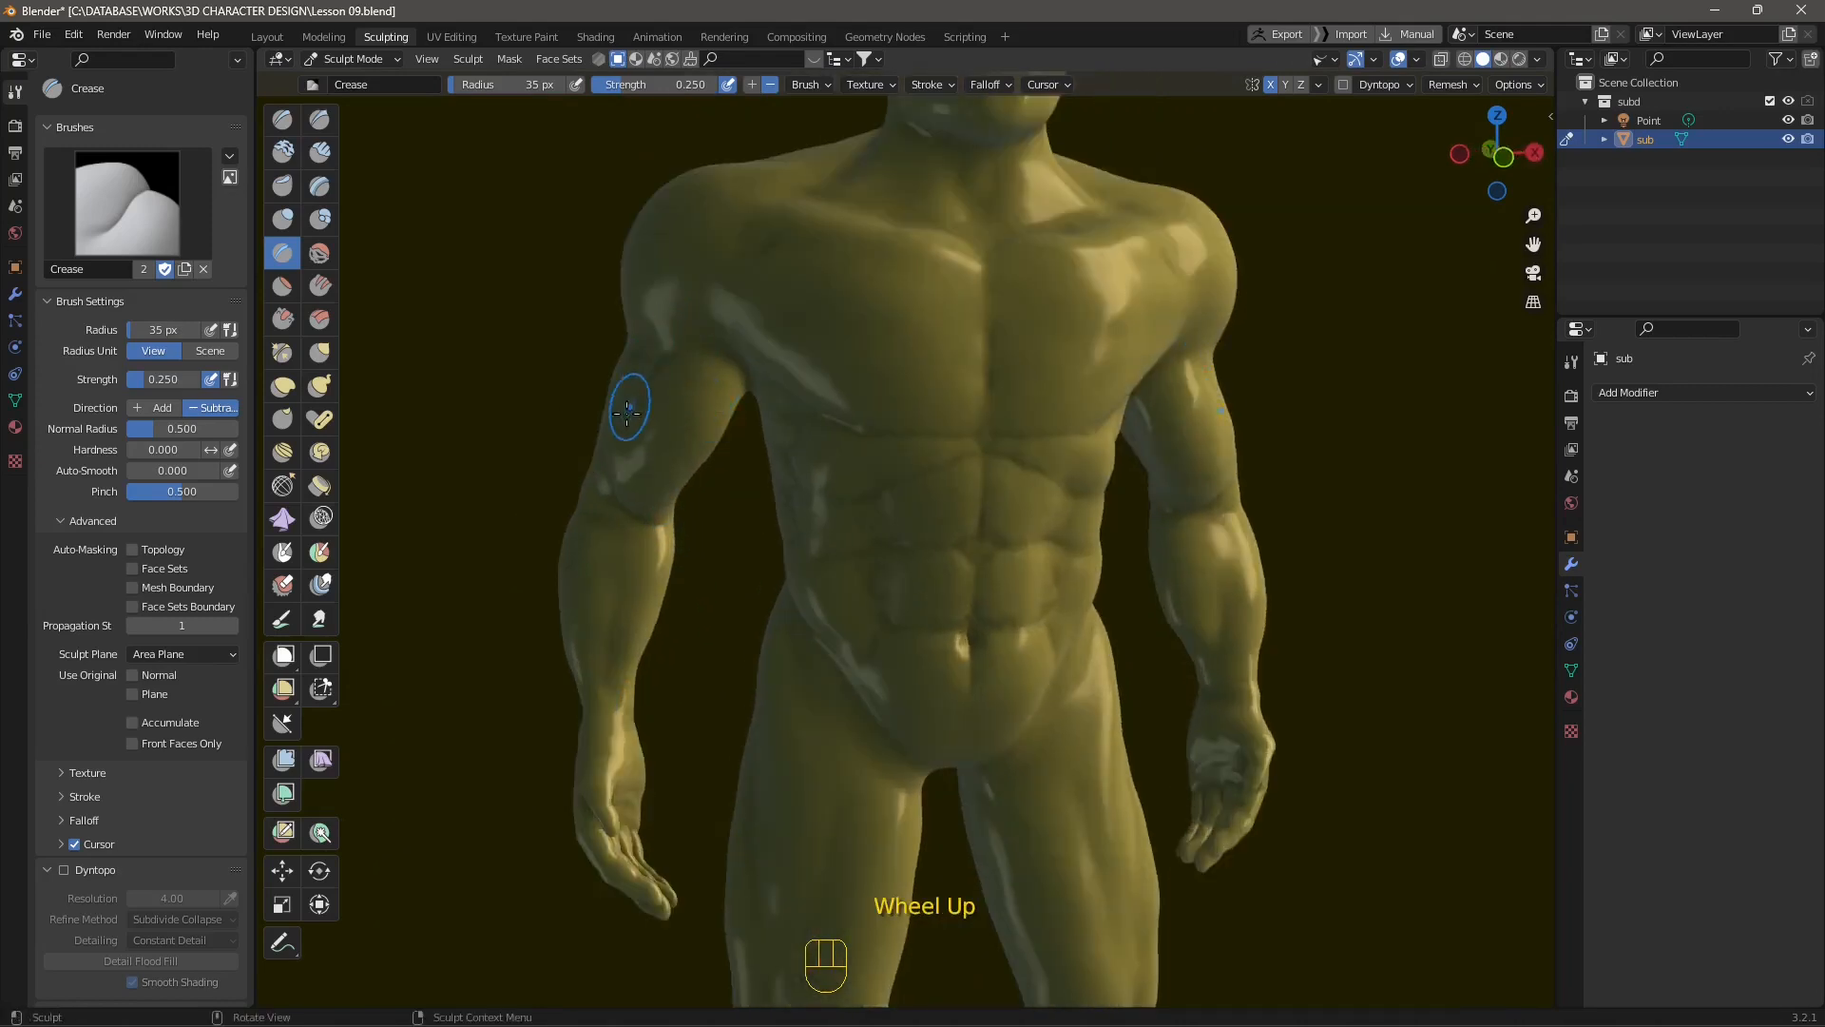
pyautogui.keyDown('shift'); pyautogui.moveTo(611, 472); pyautogui.dragTo(622, 428); pyautogui.keyUp('shift')
pyautogui.keyDown('shift'); pyautogui.moveTo(617, 456); pyautogui.dragTo(665, 377); pyautogui.keyUp('shift')
# Step: Define the lower edge of the pectoral muscle up toward the armpit with long Crease strokes
pyautogui.moveTo(853, 311); pyautogui.dragTo(951, 409, button='middle')
pyautogui.scroll(2, 881, 279)
pyautogui.moveTo(993, 432); pyautogui.dragTo(894, 385)
pyautogui.moveTo(989, 429); pyautogui.dragTo(760, 328)
pyautogui.moveTo(832, 364); pyautogui.dragTo(665, 304)
pyautogui.moveTo(1023, 450); pyautogui.dragTo(1010, 445)
pyautogui.moveTo(1350, 298); pyautogui.dragTo(1369, 256)
pyautogui.moveTo(1374, 270); pyautogui.dragTo(1383, 247)
# Step: Crease the fold where the outer chest meets the arm with short strokes
pyautogui.moveTo(1330, 219); pyautogui.dragTo(970, 228, button='middle')
pyautogui.click(958, 224)
pyautogui.scroll(3, 960, 226)
pyautogui.click(961, 333)
pyautogui.click(964, 298)
pyautogui.click(1020, 320)
# Step: Refine the creases around the armpit and outer chest from additional angles
pyautogui.moveTo(1021, 321)
pyautogui.mouseDown(button='middle')
pyautogui.moveTo(1008, 261)
pyautogui.moveTo(989, 302)
pyautogui.mouseUp(button='middle')
pyautogui.click(957, 298)
pyautogui.click(960, 301)
pyautogui.click(964, 305)
pyautogui.click(989, 302)
pyautogui.click(984, 296)
pyautogui.moveTo(1022, 388)
pyautogui.mouseDown(button='middle')
pyautogui.moveTo(696, 253)
pyautogui.moveTo(745, 297)
pyautogui.moveTo(855, 273)
pyautogui.mouseUp(button='middle')
pyautogui.click(697, 245)
pyautogui.click(918, 338)
pyautogui.click(913, 335)
# Step: Crease the muscle separation along the lower front thigh and the contour around the top of the knee
pyautogui.moveTo(909, 450); pyautogui.dragTo(960, 538, button='middle')
pyautogui.scroll(-4, 916, 538)
pyautogui.scroll(2, 917, 538)
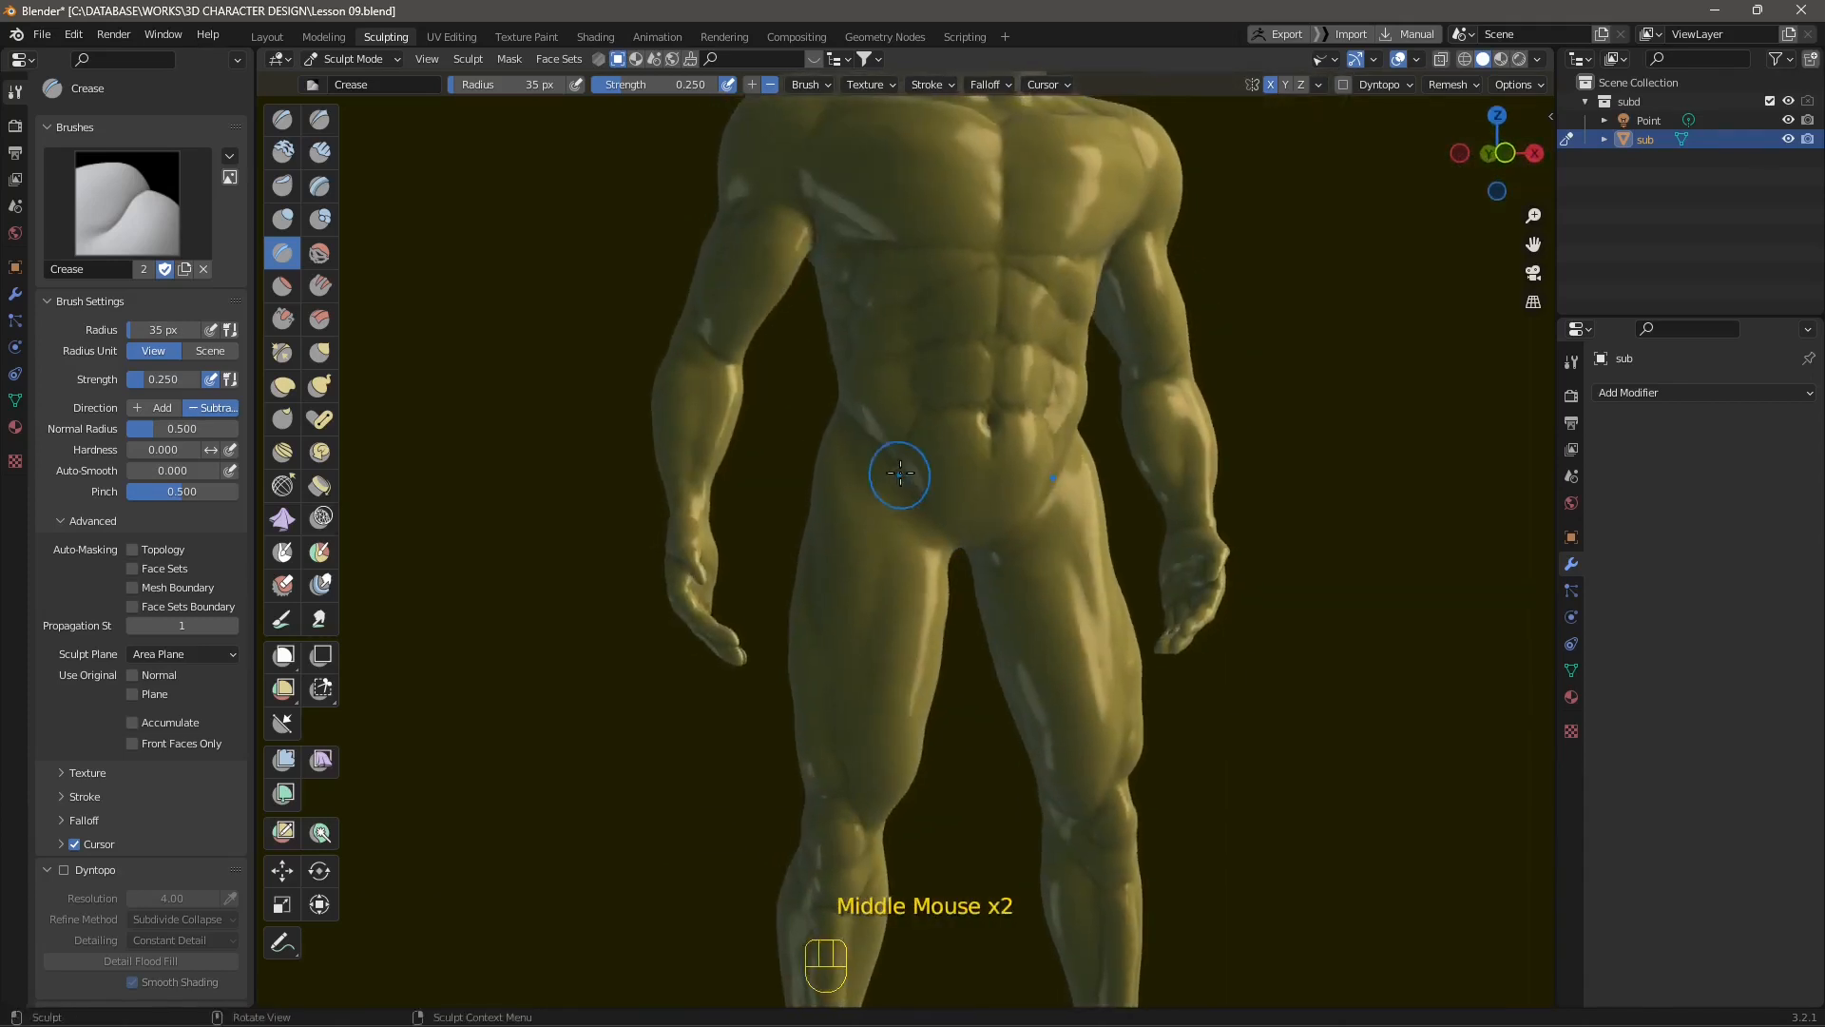
pyautogui.click(847, 566)
pyautogui.click(879, 608)
pyautogui.moveTo(883, 656)
pyautogui.mouseDown(button='middle')
pyautogui.moveTo(870, 684)
pyautogui.moveTo(852, 671)
pyautogui.moveTo(835, 596)
pyautogui.moveTo(822, 732)
pyautogui.moveTo(792, 732)
pyautogui.mouseUp(button='middle')
pyautogui.click(840, 636)
pyautogui.click(792, 774)
pyautogui.click(789, 789)
pyautogui.click(777, 798)
pyautogui.click(803, 808)
pyautogui.click(798, 813)
# Step: Define the side contours of the knee with repeated short Crease strokes
pyautogui.scroll(-1, 796, 828)
pyautogui.moveTo(796, 829)
pyautogui.mouseDown(button='middle')
pyautogui.moveTo(786, 753)
pyautogui.moveTo(780, 789)
pyautogui.moveTo(774, 758)
pyautogui.moveTo(652, 746)
pyautogui.mouseUp(button='middle')
pyautogui.click(787, 760)
pyautogui.click(789, 765)
pyautogui.scroll(2, 773, 758)
pyautogui.click(658, 735)
pyautogui.click(656, 739)
pyautogui.click(664, 701)
pyautogui.click(697, 701)
pyautogui.click(698, 712)
pyautogui.click(700, 711)
pyautogui.click(700, 711)
# Step: Smooth the lower thigh just above the knee from the side and front
pyautogui.moveTo(649, 799)
pyautogui.keyDown('shift'); pyautogui.mouseDown(button='middle')
pyautogui.moveTo(617, 855)
pyautogui.moveTo(787, 652)
pyautogui.mouseUp(button='middle'); pyautogui.keyUp('shift')
pyautogui.keyDown('shift'); pyautogui.moveTo(799, 594); pyautogui.dragTo(805, 587); pyautogui.keyUp('shift')
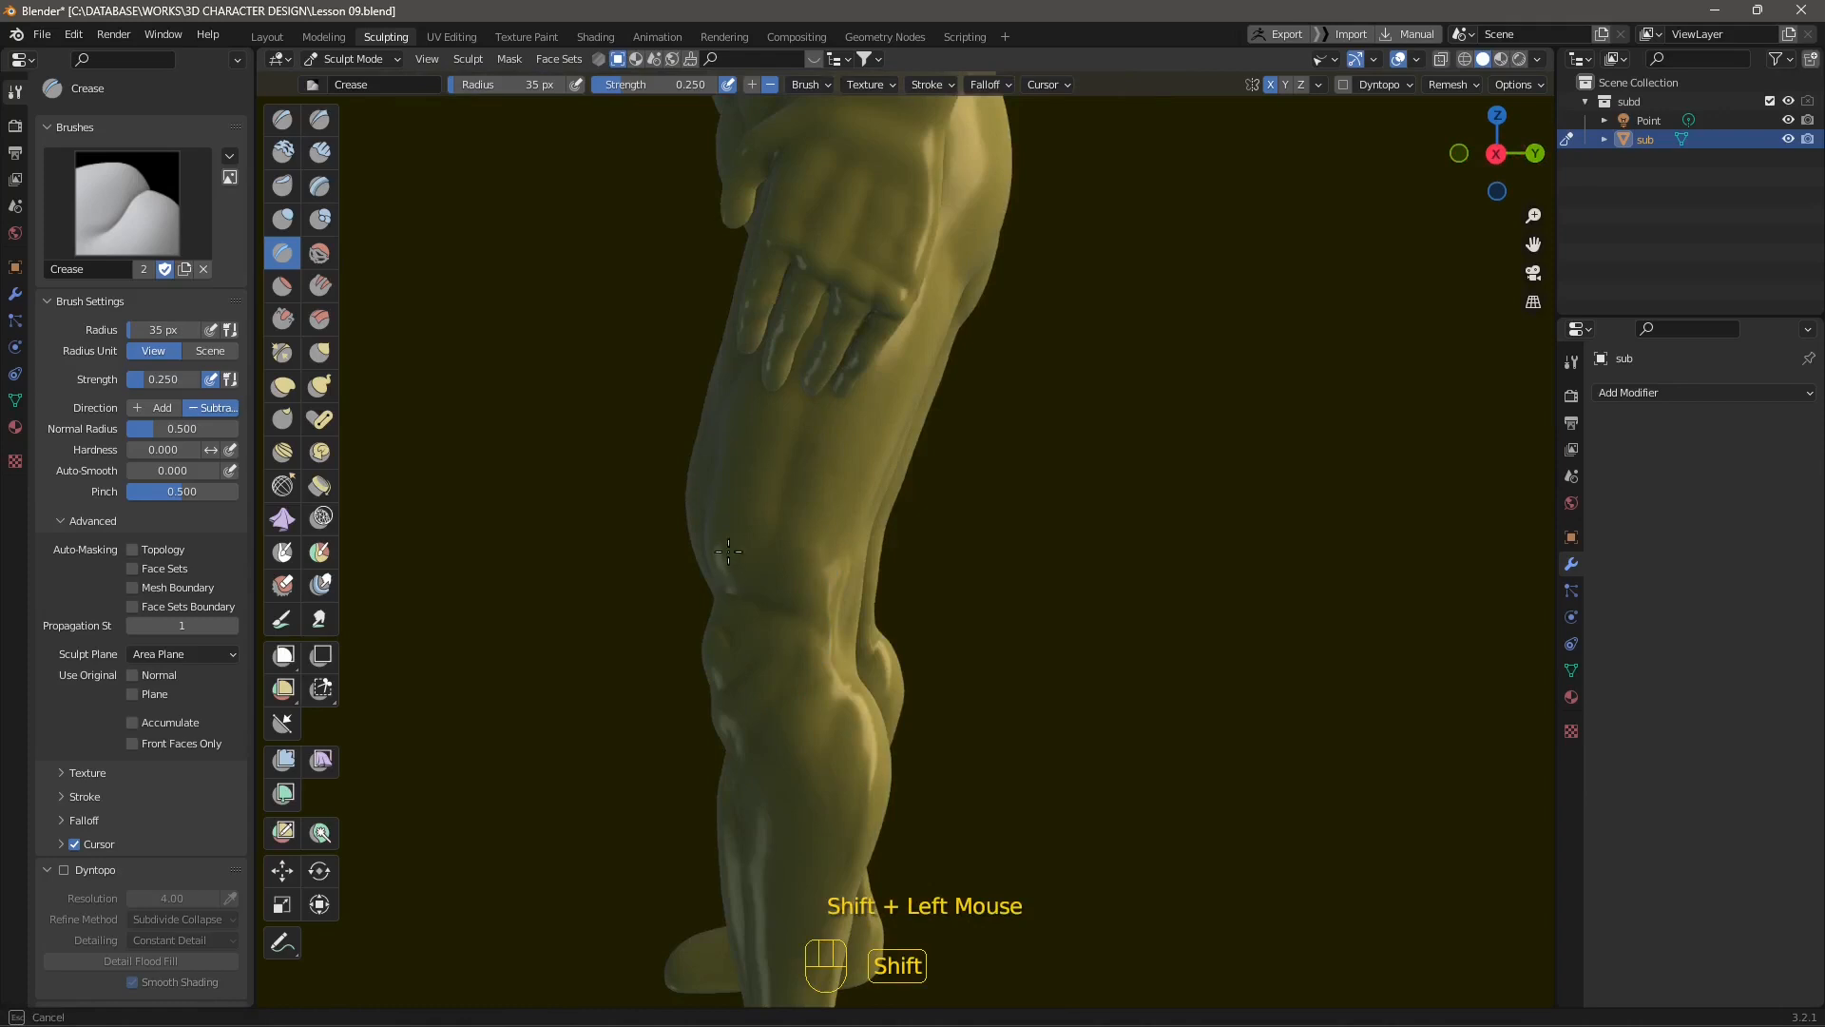
pyautogui.keyDown('shift'); pyautogui.moveTo(707, 571); pyautogui.dragTo(733, 550); pyautogui.keyUp('shift')
pyautogui.moveTo(733, 550); pyautogui.dragTo(1007, 612, button='middle')
pyautogui.keyDown('shift'); pyautogui.moveTo(965, 598); pyautogui.dragTo(950, 569); pyautogui.keyUp('shift')
pyautogui.moveTo(950, 569); pyautogui.dragTo(976, 606, button='middle')
# Step: Crease the lower end of the thigh muscle and the inner side of the kneecap
pyautogui.moveTo(1103, 578); pyautogui.dragTo(1087, 541)
pyautogui.moveTo(1058, 640); pyautogui.dragTo(1091, 665, button='middle')
pyautogui.moveTo(1091, 666)
pyautogui.mouseDown()
pyautogui.moveTo(1095, 693)
pyautogui.moveTo(1112, 686)
pyautogui.mouseUp()
pyautogui.moveTo(1105, 650); pyautogui.dragTo(1101, 675)
pyautogui.moveTo(1093, 677); pyautogui.dragTo(1114, 693, button='middle')
pyautogui.moveTo(1080, 665); pyautogui.dragTo(1077, 731)
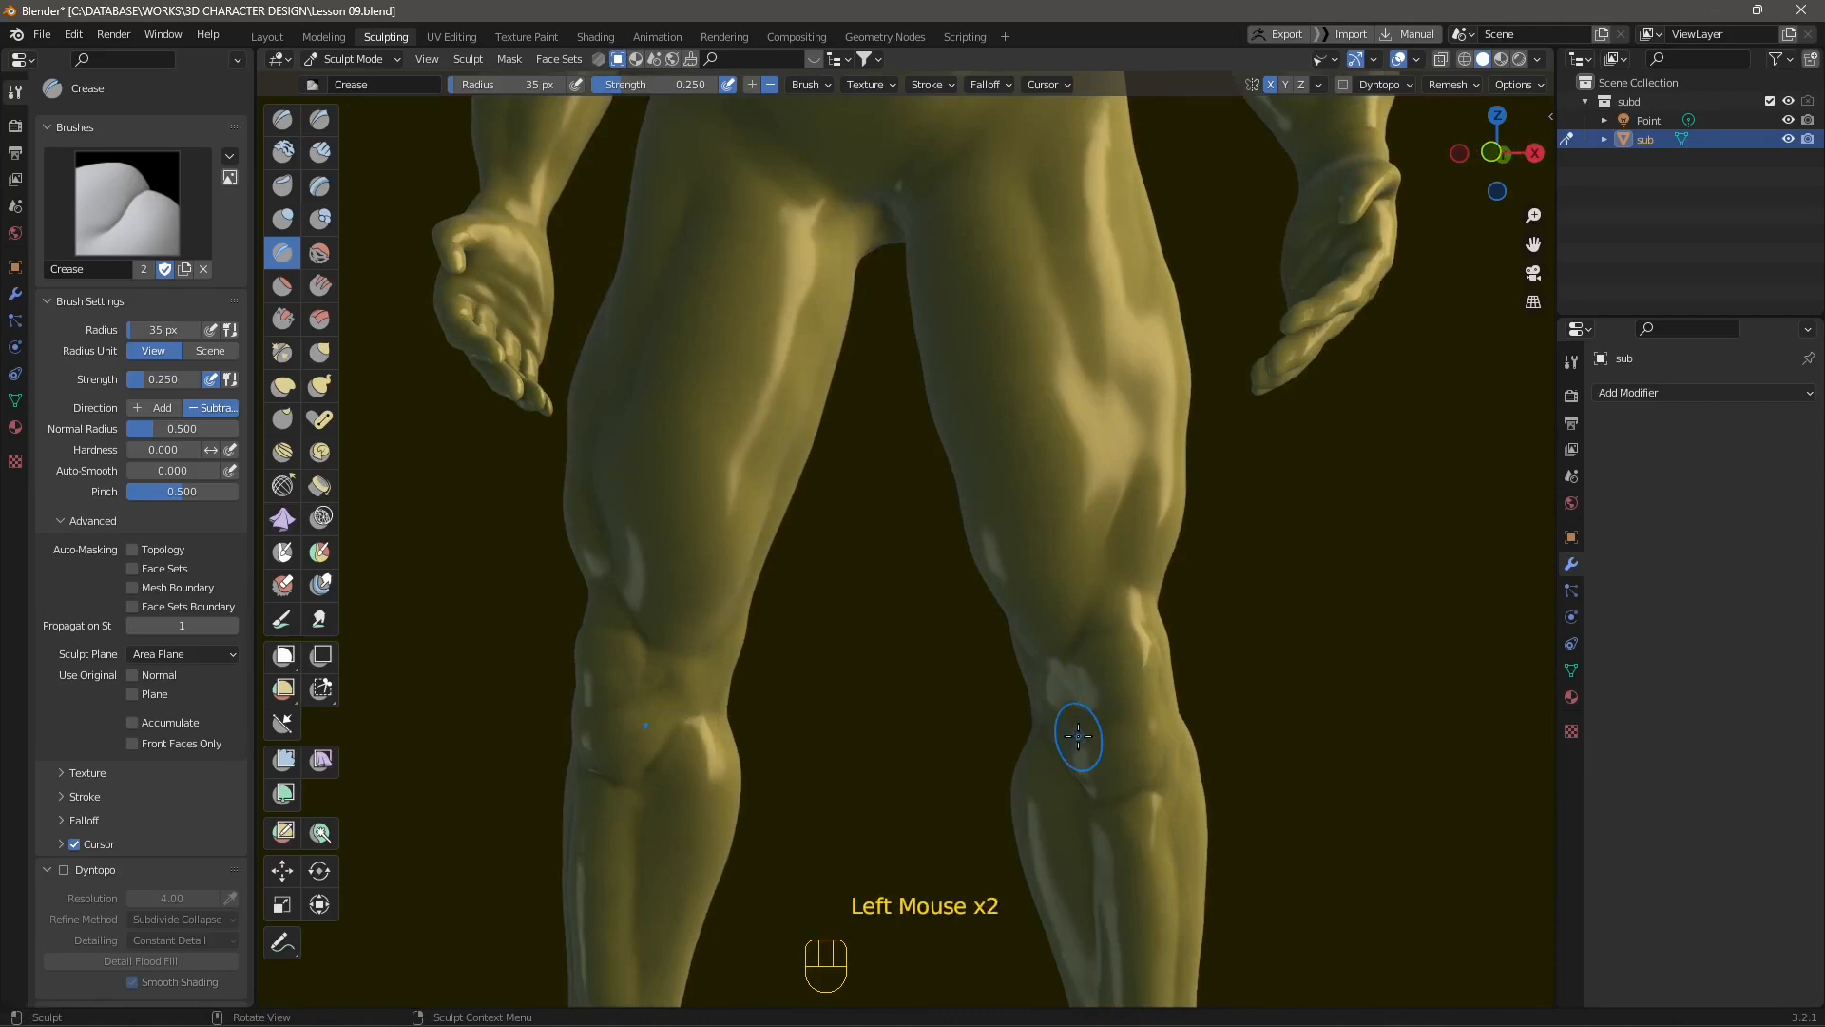
# Step: Smooth the forms around the knee and crease the edge of the kneecap
pyautogui.moveTo(1085, 750)
pyautogui.mouseDown(button='middle')
pyautogui.moveTo(1052, 785)
pyautogui.moveTo(1068, 762)
pyautogui.moveTo(1046, 732)
pyautogui.mouseUp(button='middle')
pyautogui.scroll(-2, 1088, 734)
pyautogui.keyDown('shift'); pyautogui.moveTo(1045, 732); pyautogui.dragTo(1042, 687); pyautogui.keyUp('shift')
pyautogui.keyDown('shift'); pyautogui.moveTo(989, 708); pyautogui.dragTo(1046, 732, button='middle'); pyautogui.keyUp('shift')
pyautogui.moveTo(1122, 627); pyautogui.dragTo(1126, 670)
pyautogui.moveTo(1074, 655)
pyautogui.mouseDown(button='middle')
pyautogui.moveTo(1155, 673)
pyautogui.moveTo(982, 741)
pyautogui.mouseUp(button='middle')
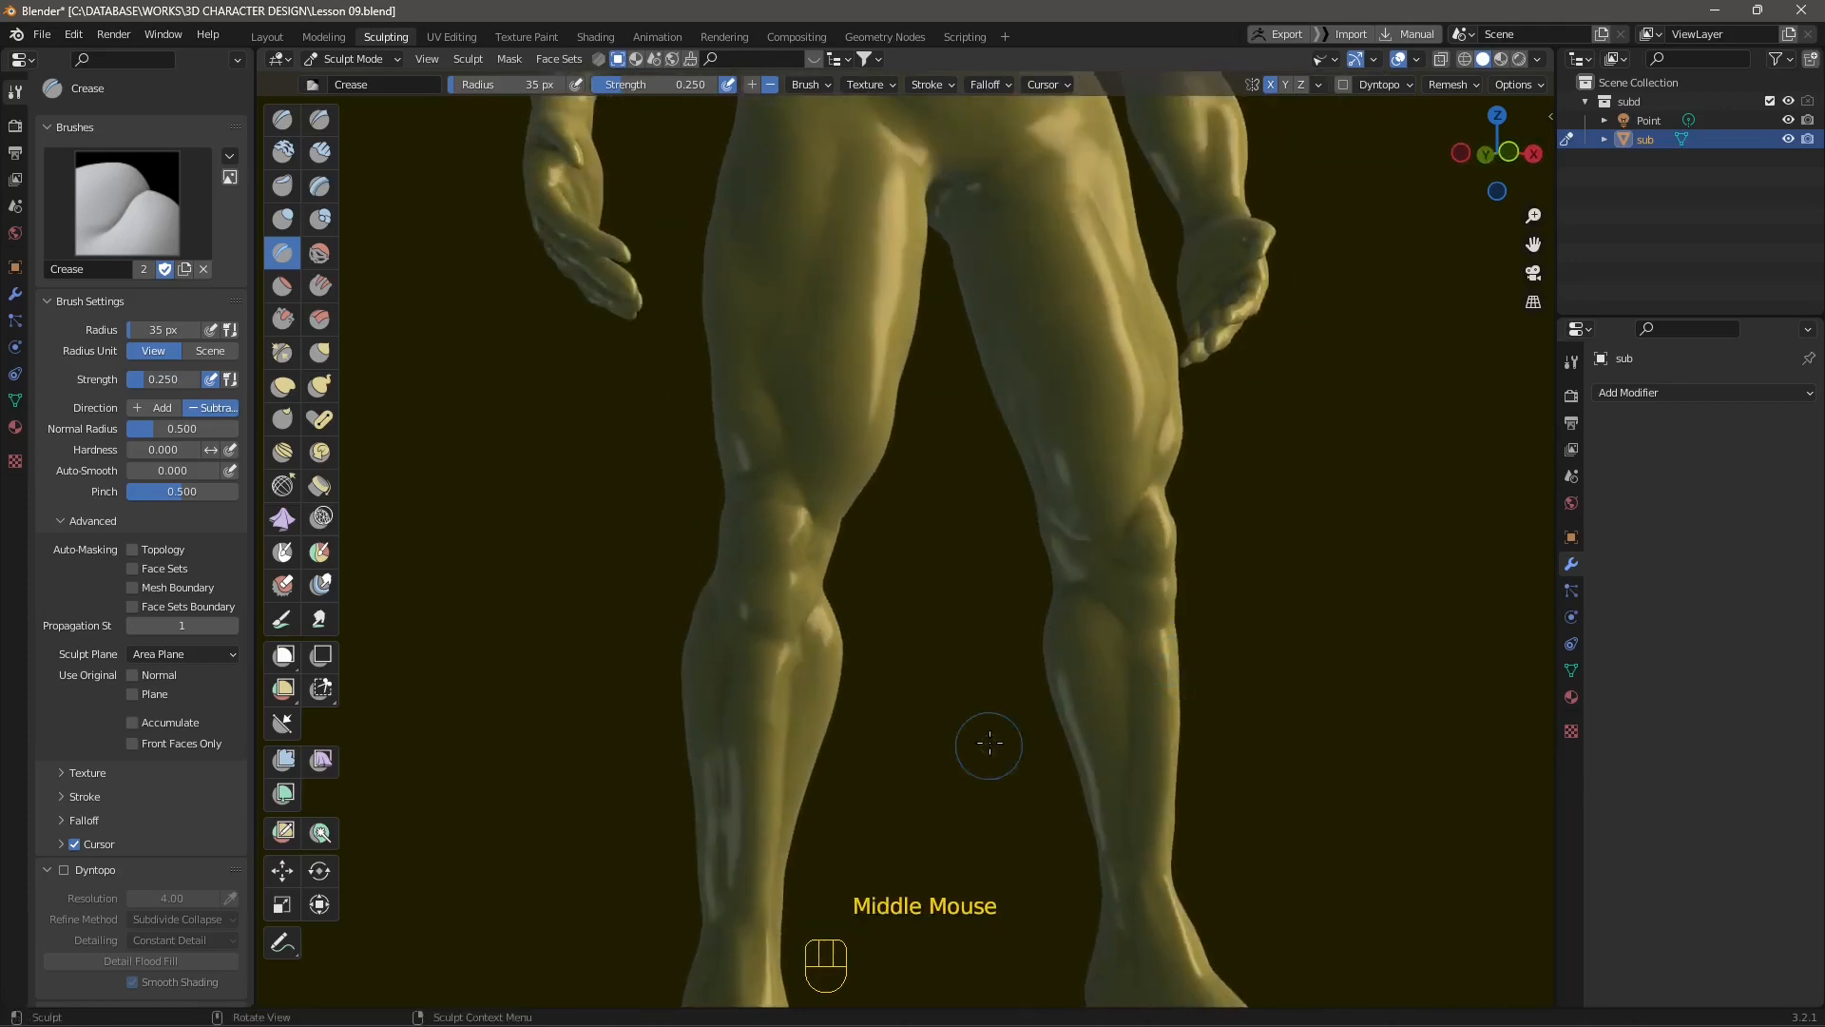
pyautogui.scroll(-2, 851, 663)
pyautogui.scroll(1, 864, 700)
pyautogui.moveTo(864, 701); pyautogui.dragTo(821, 619, button='middle')
pyautogui.keyDown('shift'); pyautogui.moveTo(821, 618); pyautogui.dragTo(823, 623); pyautogui.keyUp('shift')
# Step: Nudge the calf just below the knee with the Grab brush and smooth the area beside it
pyautogui.click(320, 353)
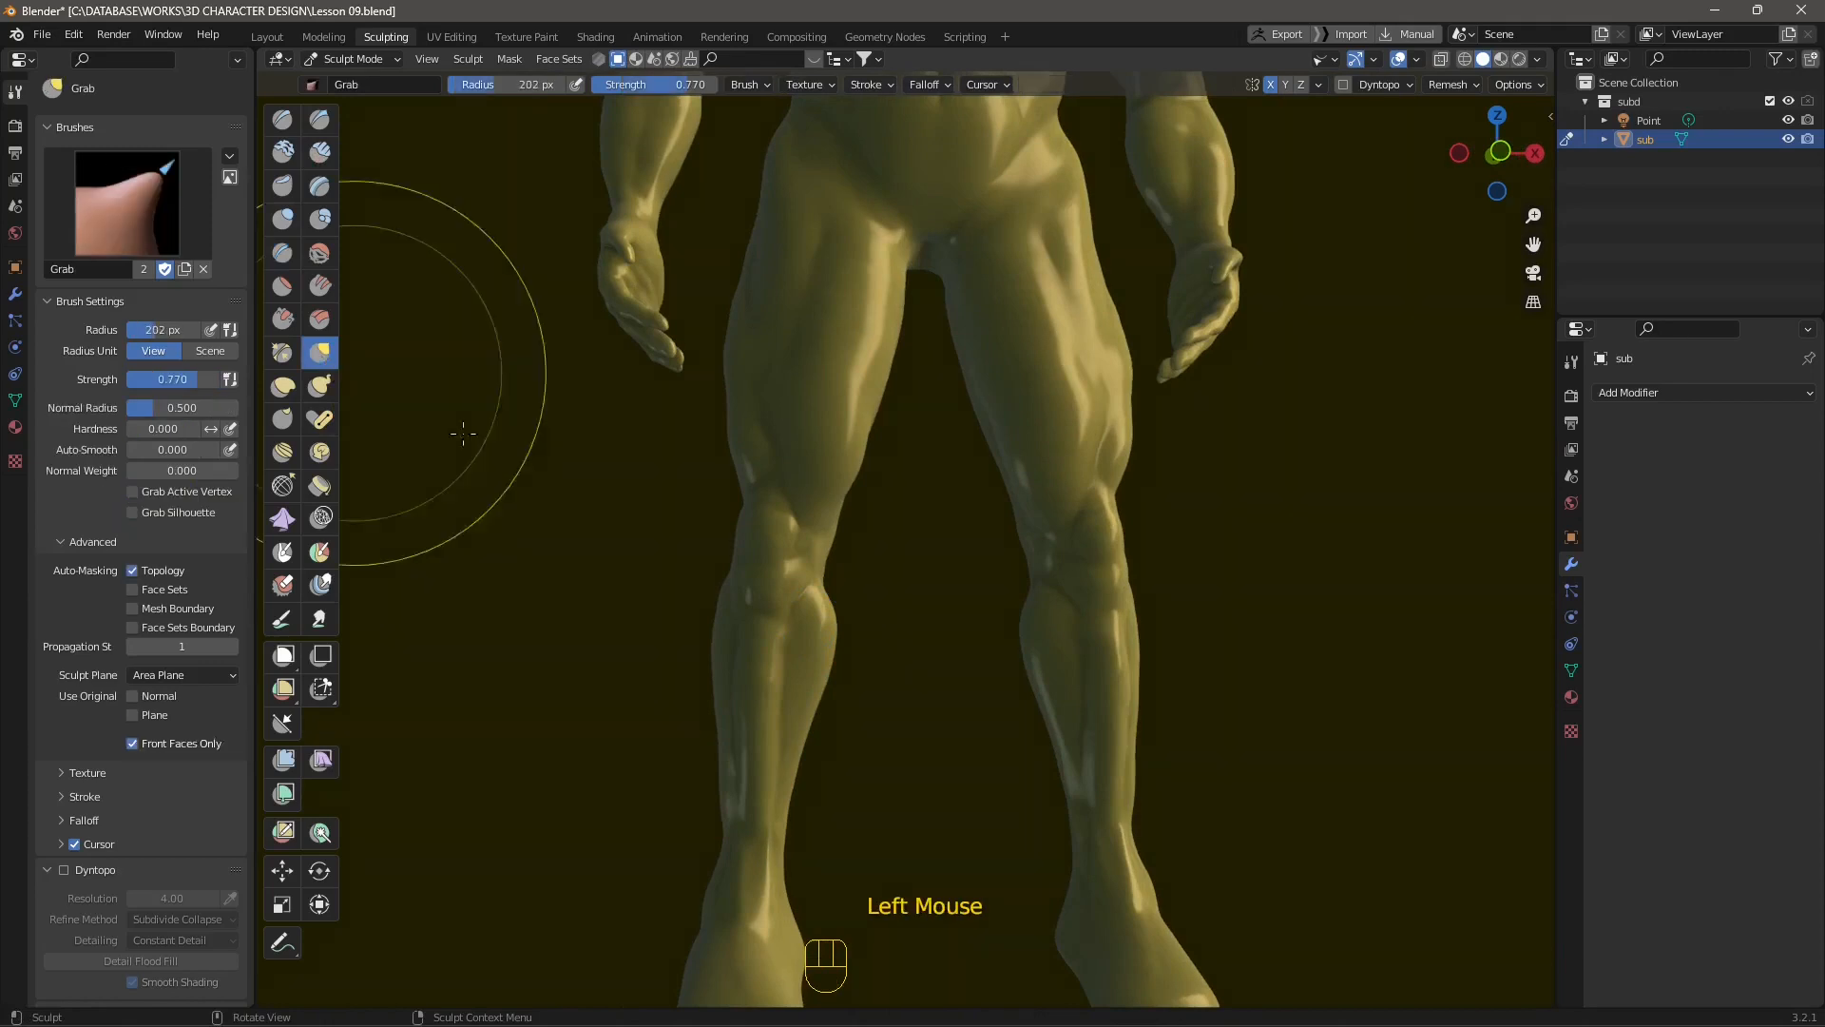
pyautogui.scroll(2, 745, 751)
pyautogui.scroll(1, 806, 648)
pyautogui.moveTo(806, 647); pyautogui.dragTo(810, 659)
pyautogui.keyDown('shift'); pyautogui.moveTo(700, 656); pyautogui.dragTo(787, 595); pyautogui.keyUp('shift')
pyautogui.moveTo(787, 594)
pyautogui.mouseDown(button='middle')
pyautogui.moveTo(937, 639)
pyautogui.moveTo(808, 671)
pyautogui.mouseUp(button='middle')
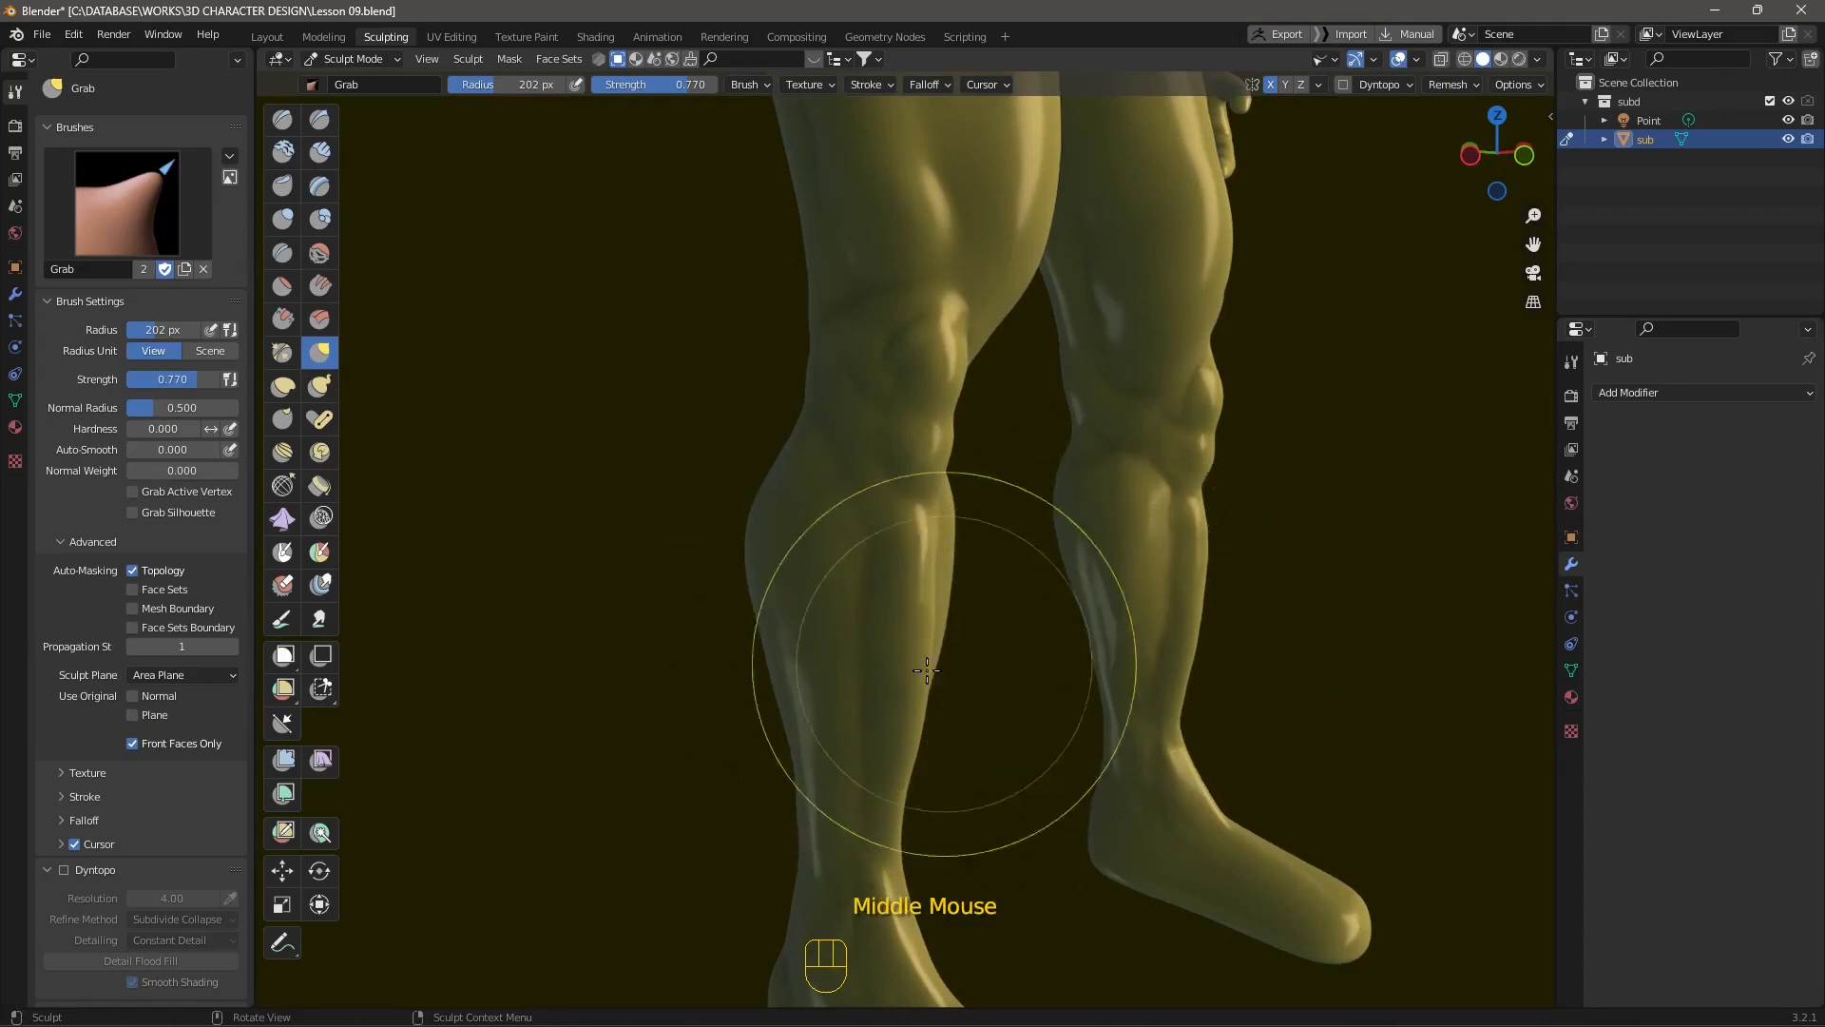
# Step: Smooth the outer side of the thigh with a short stroke, keeping the Grab brush active
pyautogui.moveTo(880, 668); pyautogui.dragTo(840, 567, button='middle')
pyautogui.click(322, 355)
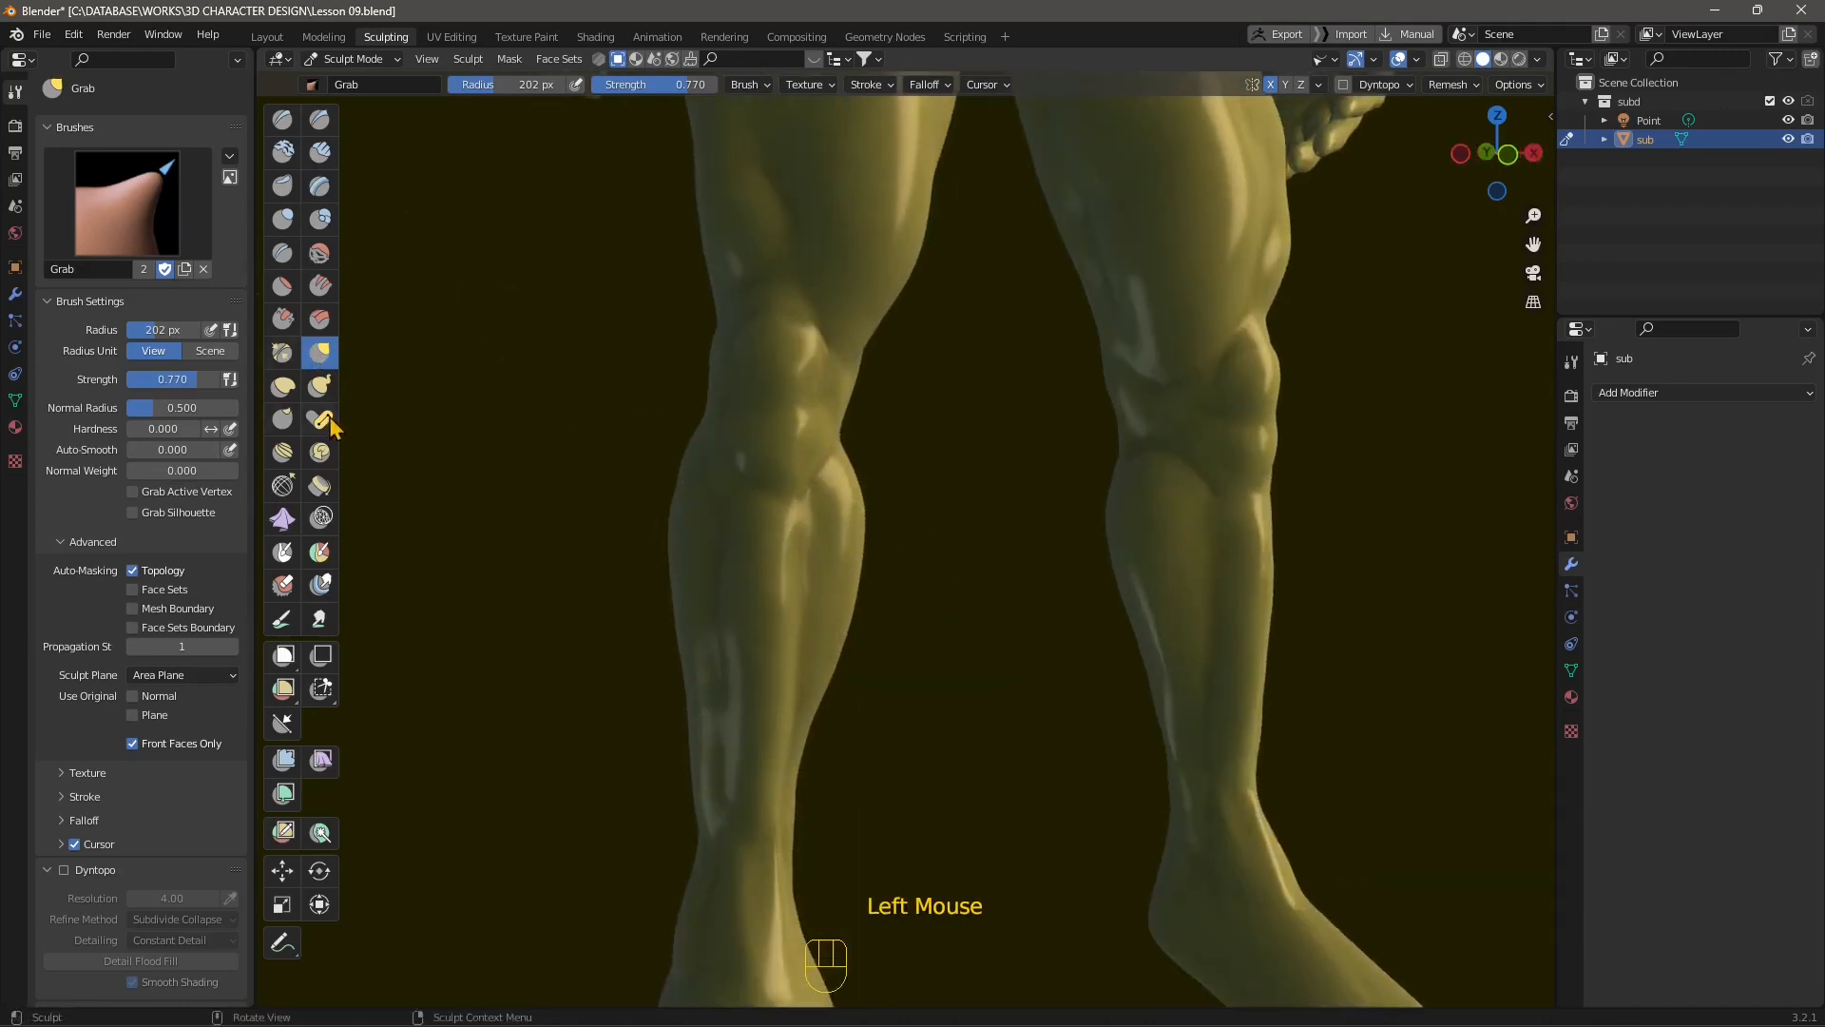
pyautogui.scroll(-3, 745, 566)
pyautogui.moveTo(885, 619); pyautogui.dragTo(820, 514, button='middle')
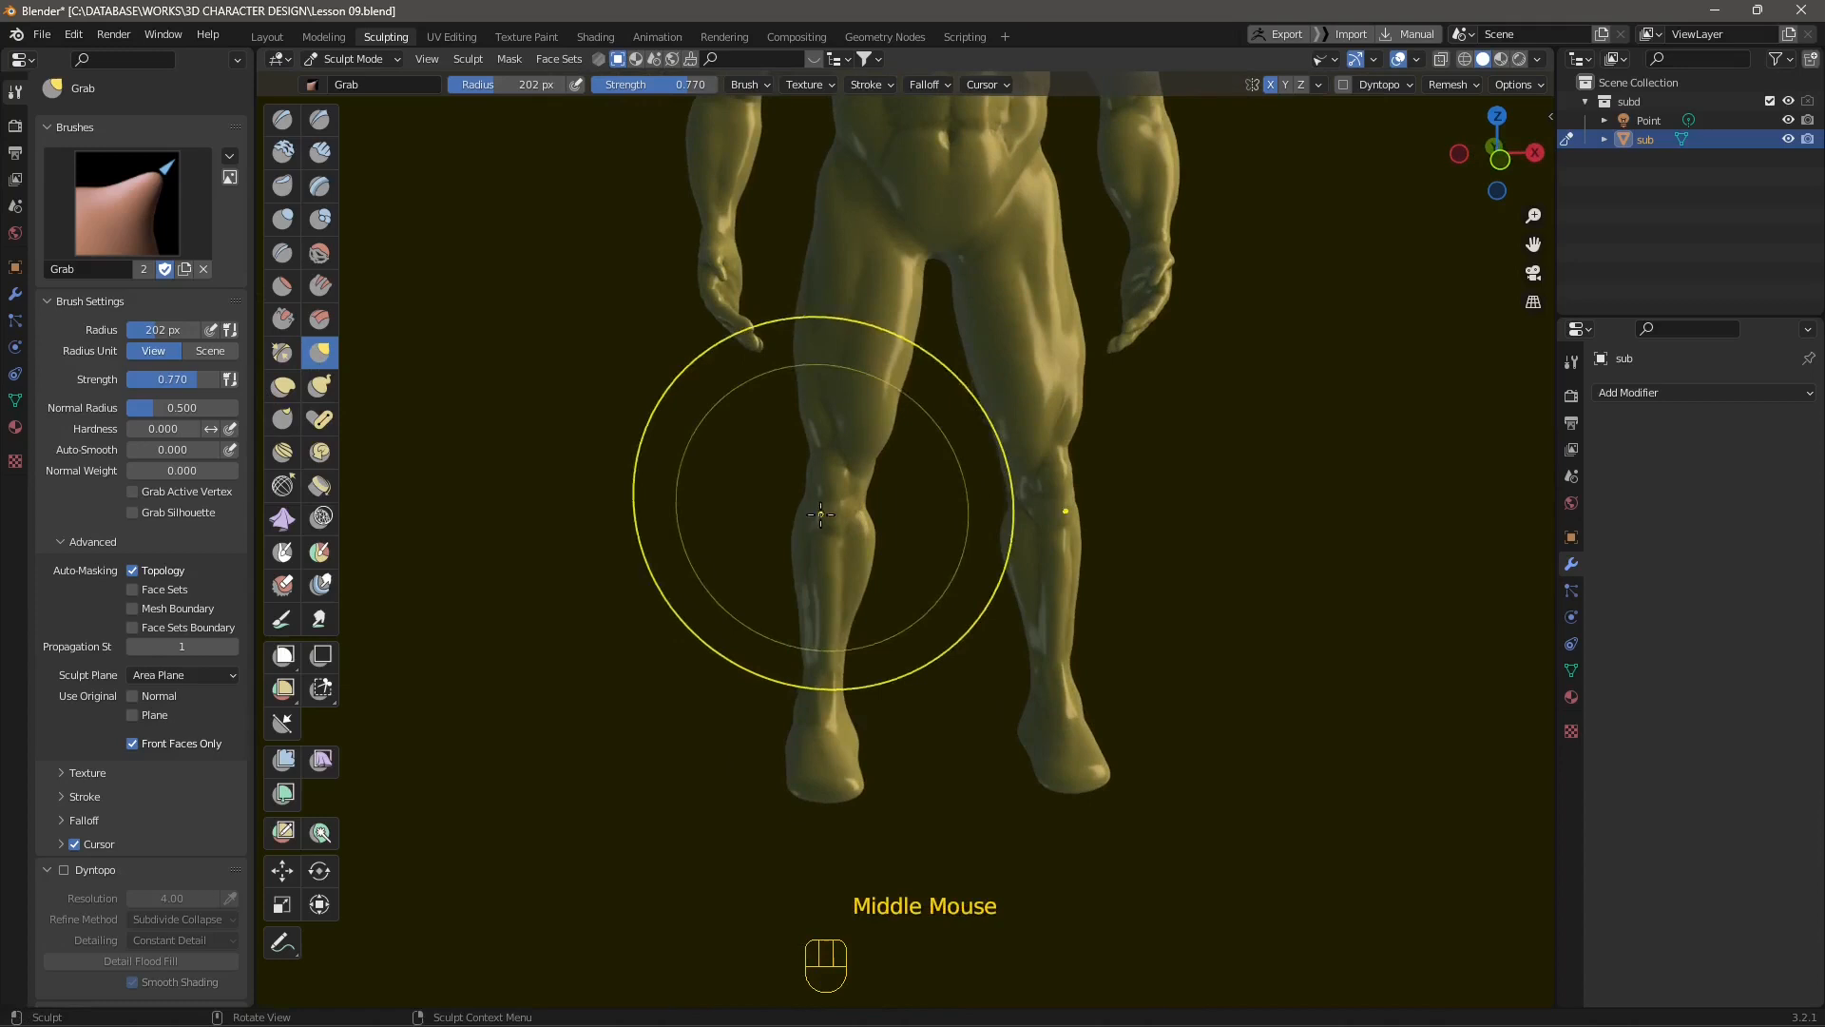
pyautogui.moveTo(813, 409); pyautogui.dragTo(854, 403, button='middle')
pyautogui.keyDown('shift'); pyautogui.moveTo(821, 356); pyautogui.dragTo(833, 354); pyautogui.keyUp('shift')
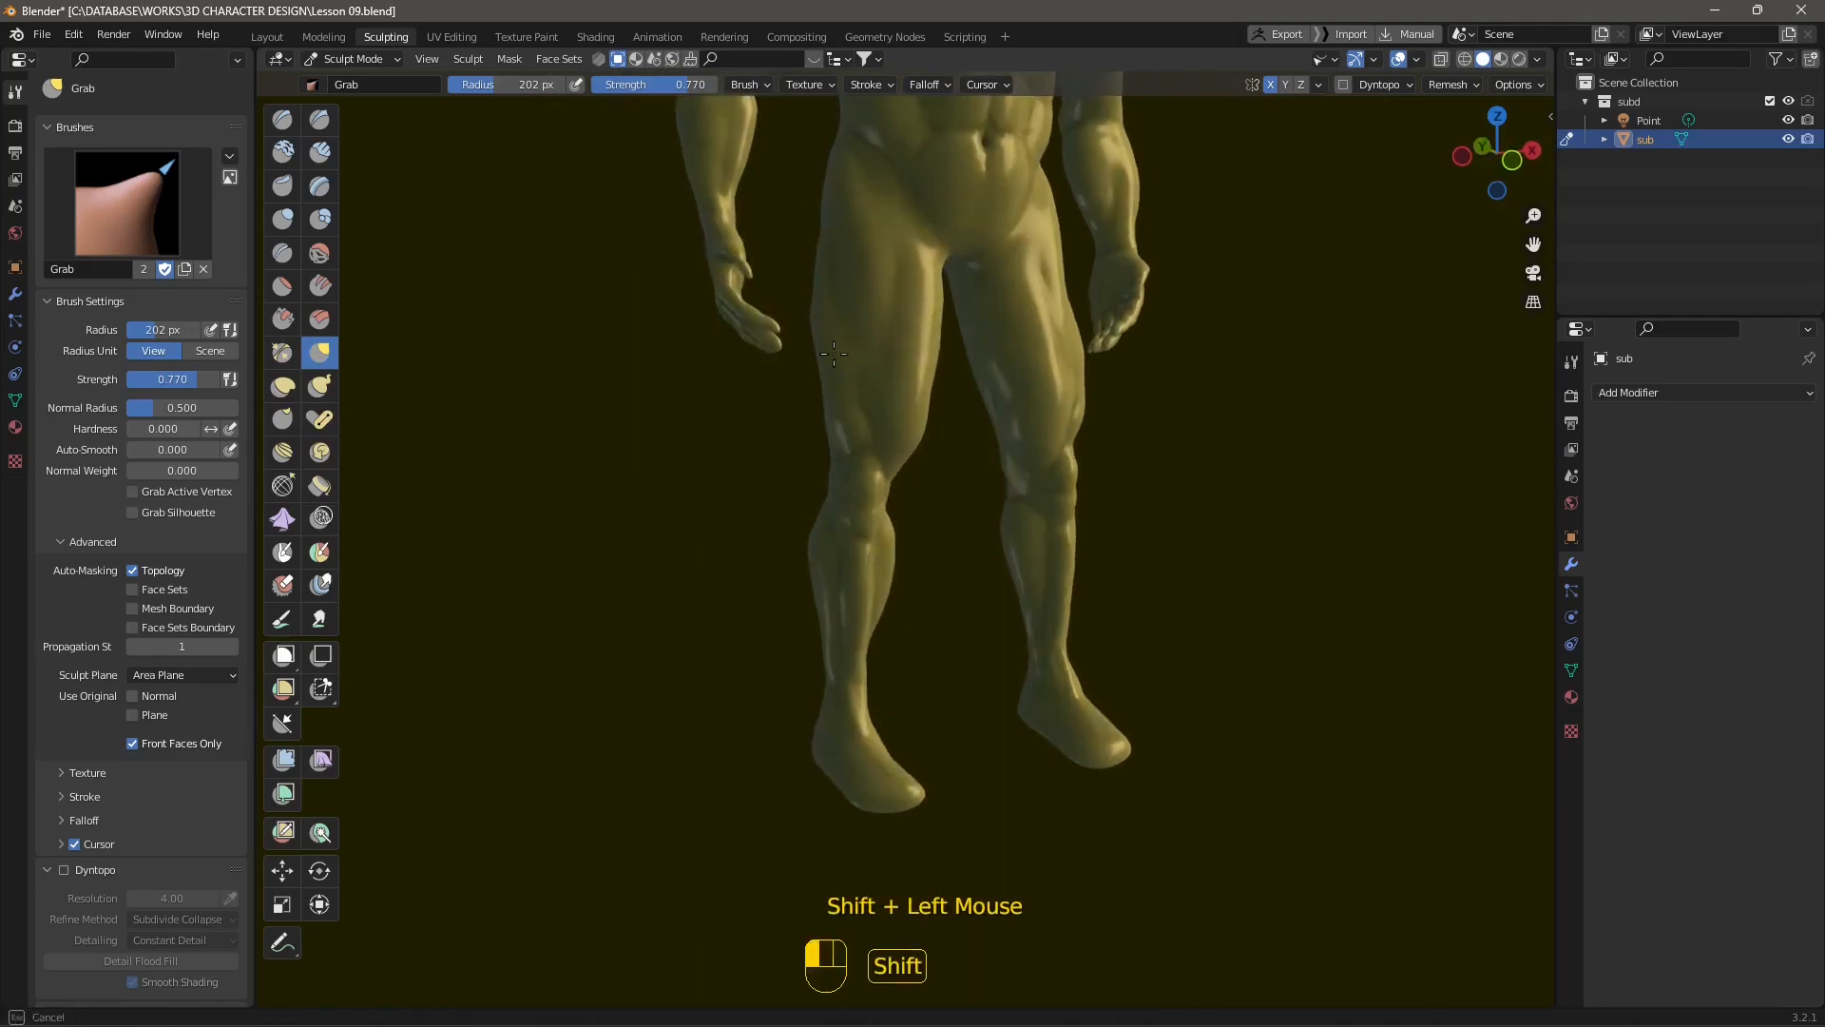
# Step: Examine the whole figure from the back, side and front to check the overall anatomy
pyautogui.moveTo(984, 584); pyautogui.dragTo(966, 433, button='middle')
pyautogui.scroll(2, 993, 418)
pyautogui.scroll(-3, 928, 366)
pyautogui.scroll(3, 974, 566)
pyautogui.moveTo(975, 566); pyautogui.dragTo(1397, 476, button='middle')
pyautogui.scroll(2, 870, 564)
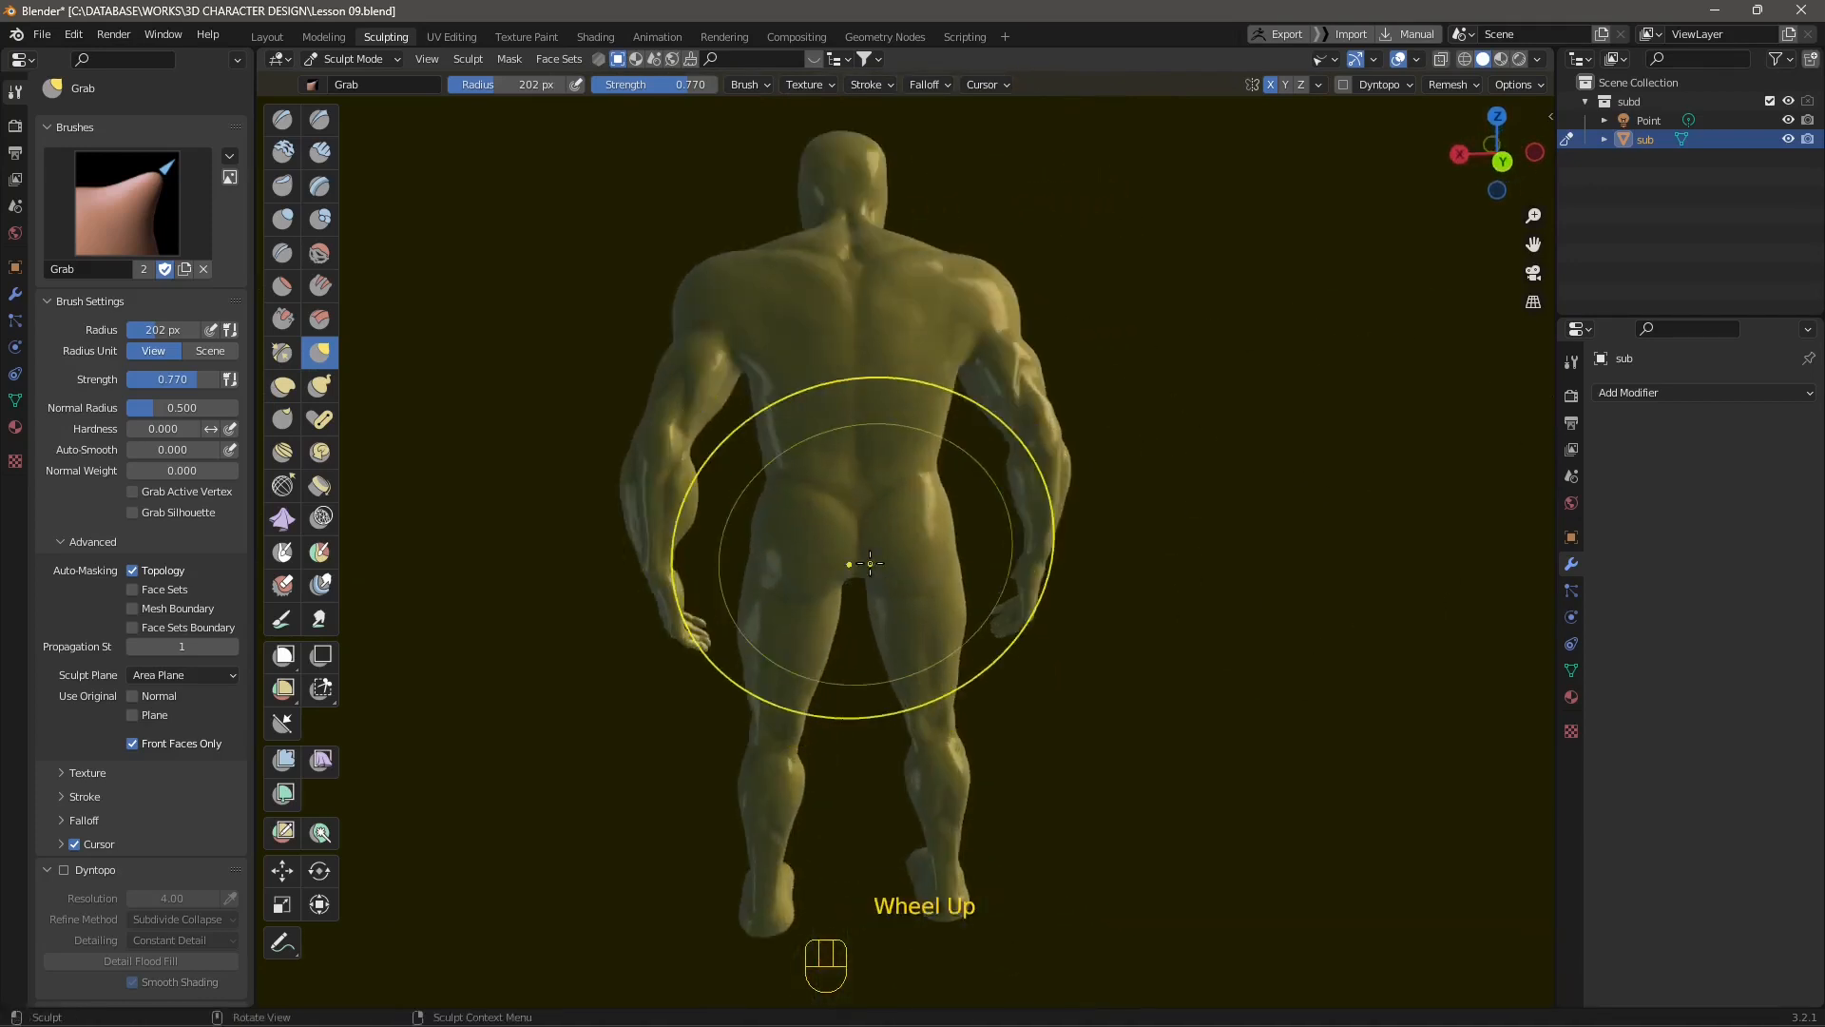
pyautogui.scroll(-2, 861, 561)
pyautogui.scroll(3, 818, 567)
pyautogui.moveTo(818, 566); pyautogui.dragTo(950, 568, button='middle')
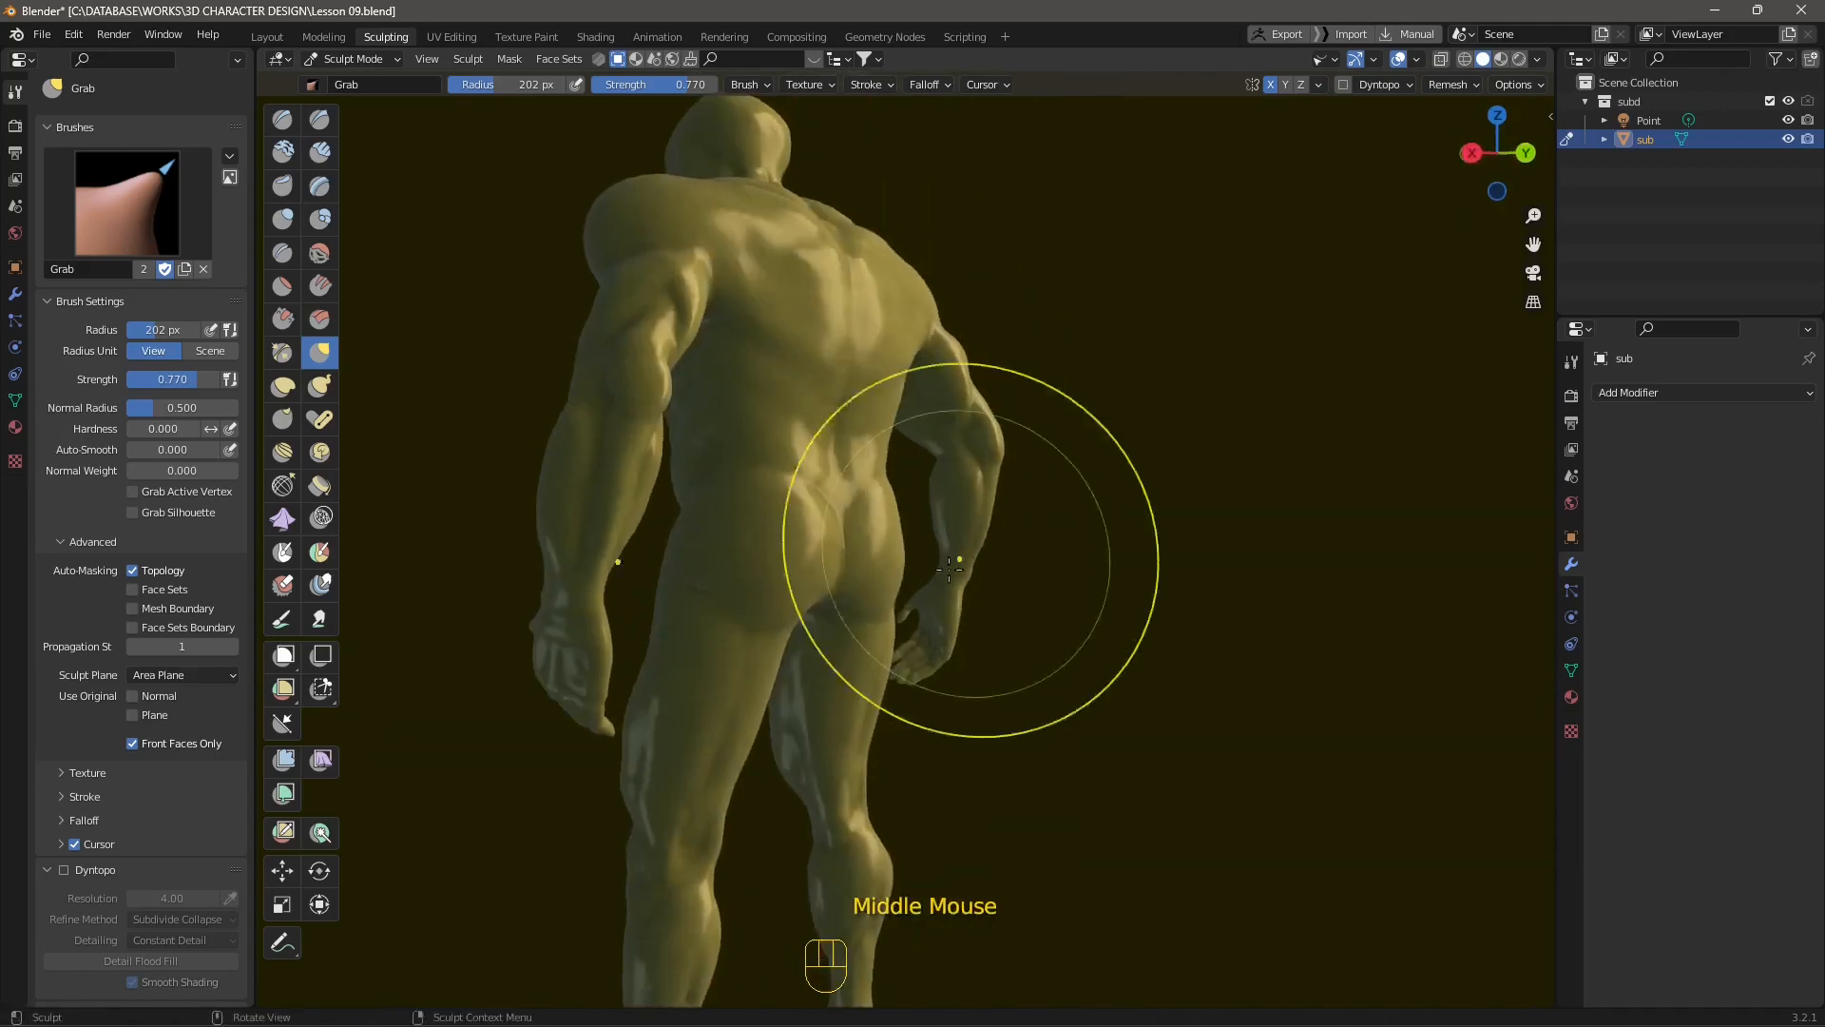
pyautogui.scroll(-2, 900, 408)
pyautogui.keyDown('shift'); pyautogui.moveTo(900, 408); pyautogui.dragTo(836, 602, button='middle'); pyautogui.keyUp('shift')
pyautogui.scroll(-2, 774, 761)
pyautogui.moveTo(773, 761); pyautogui.dragTo(815, 693, button='middle')
pyautogui.moveTo(802, 611)
pyautogui.mouseDown(button='middle')
pyautogui.moveTo(1018, 652)
pyautogui.moveTo(1033, 568)
pyautogui.moveTo(1060, 576)
pyautogui.mouseUp(button='middle')
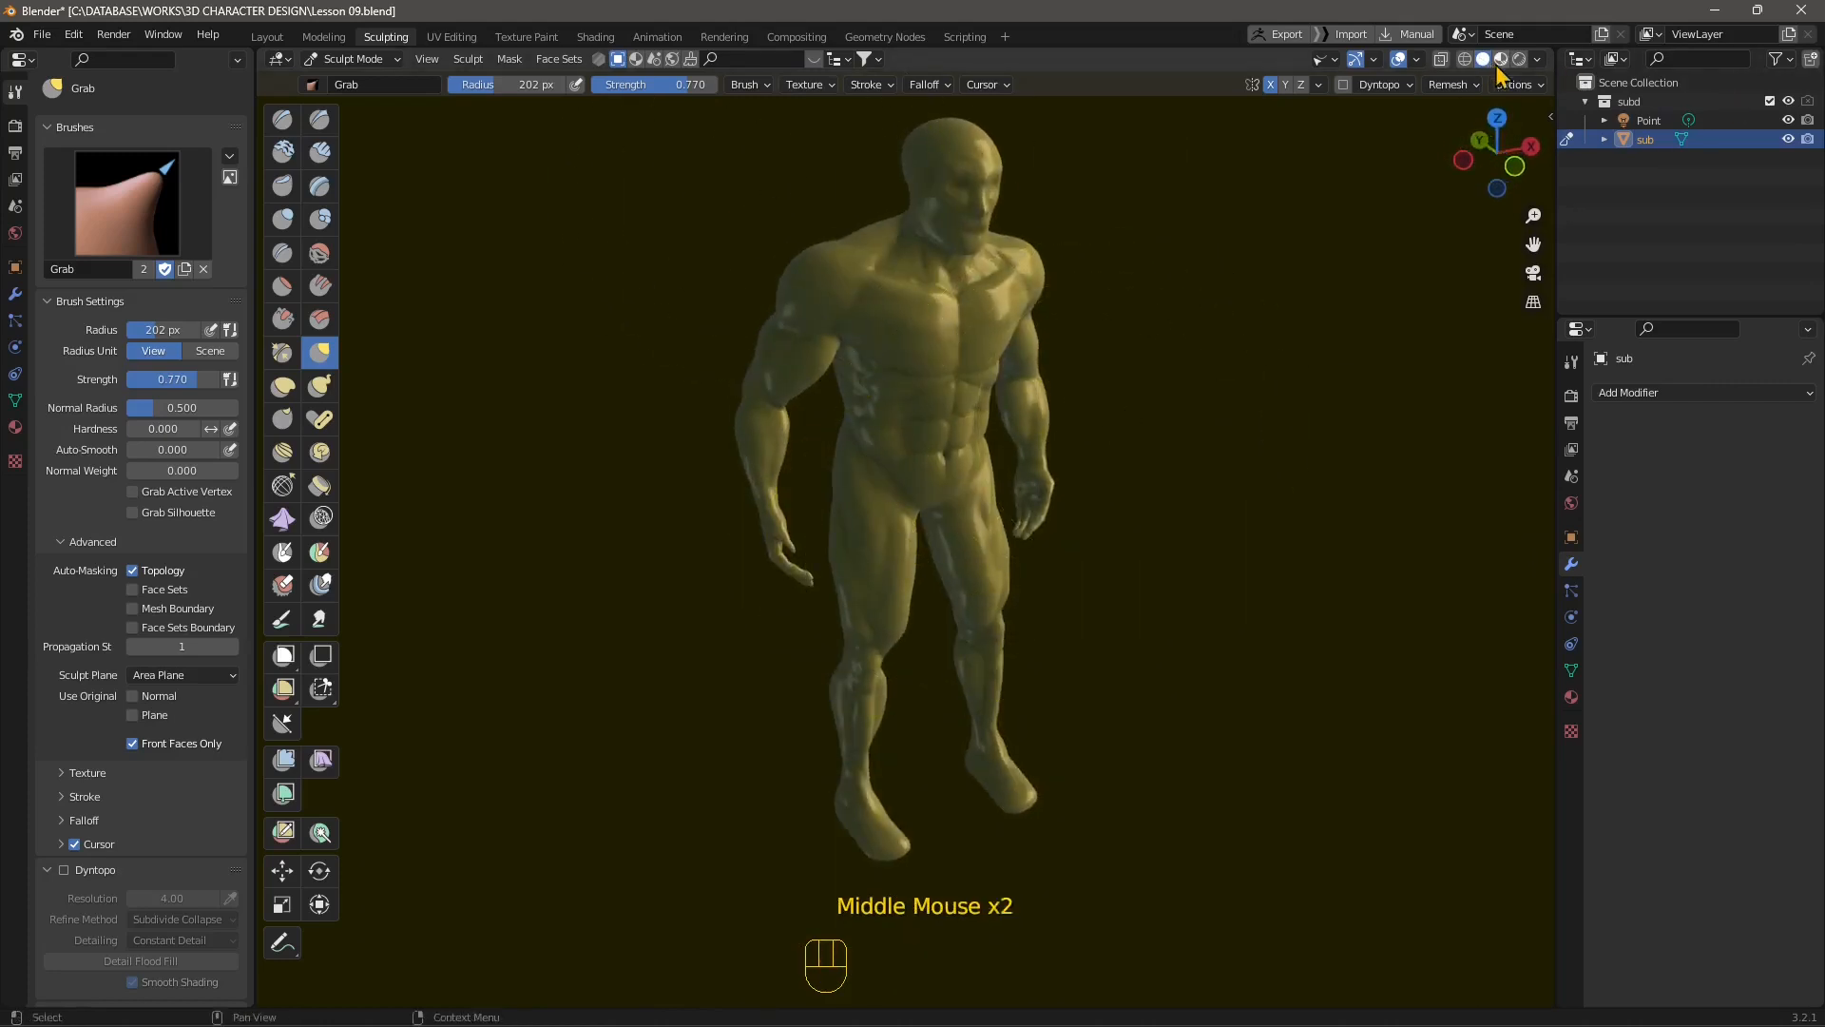
pyautogui.moveTo(877, 203); pyautogui.dragTo(935, 390, button='middle')
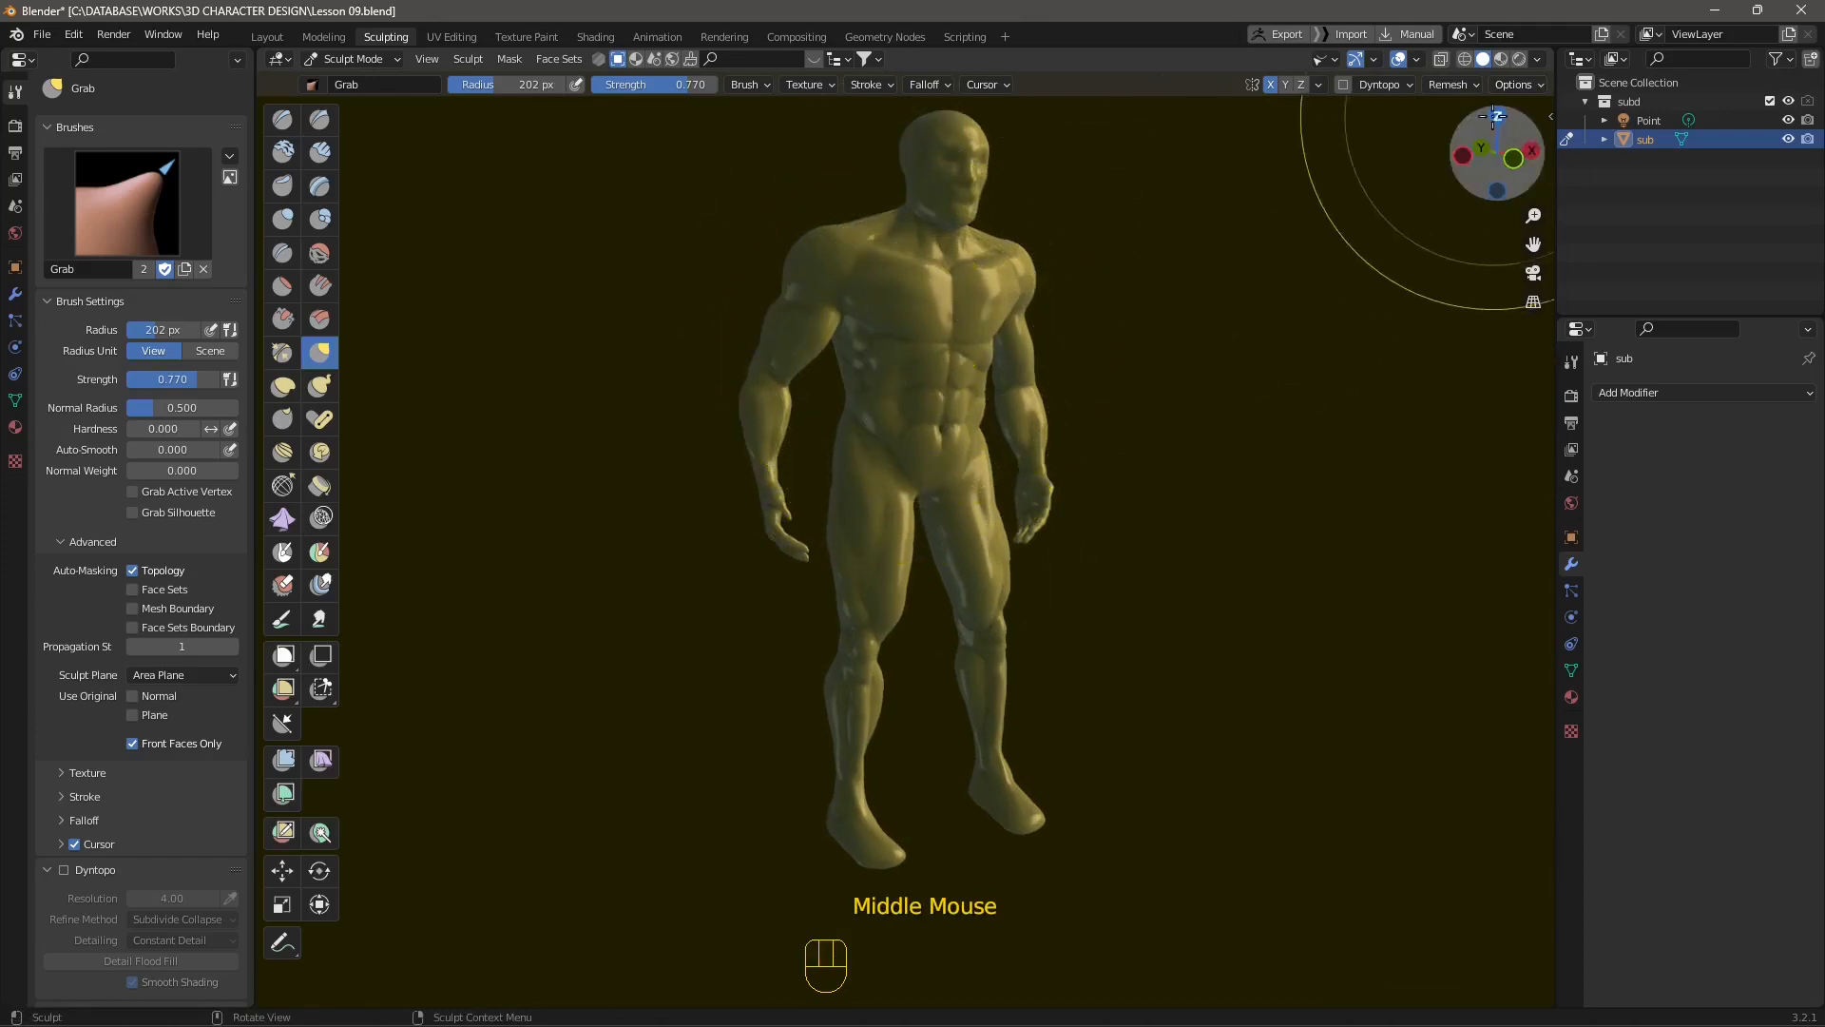
# Step: Toggle the Cavity viewport shading option repeatedly to compare the figure with and without it, leaving it enabled
pyautogui.click(1537, 59)
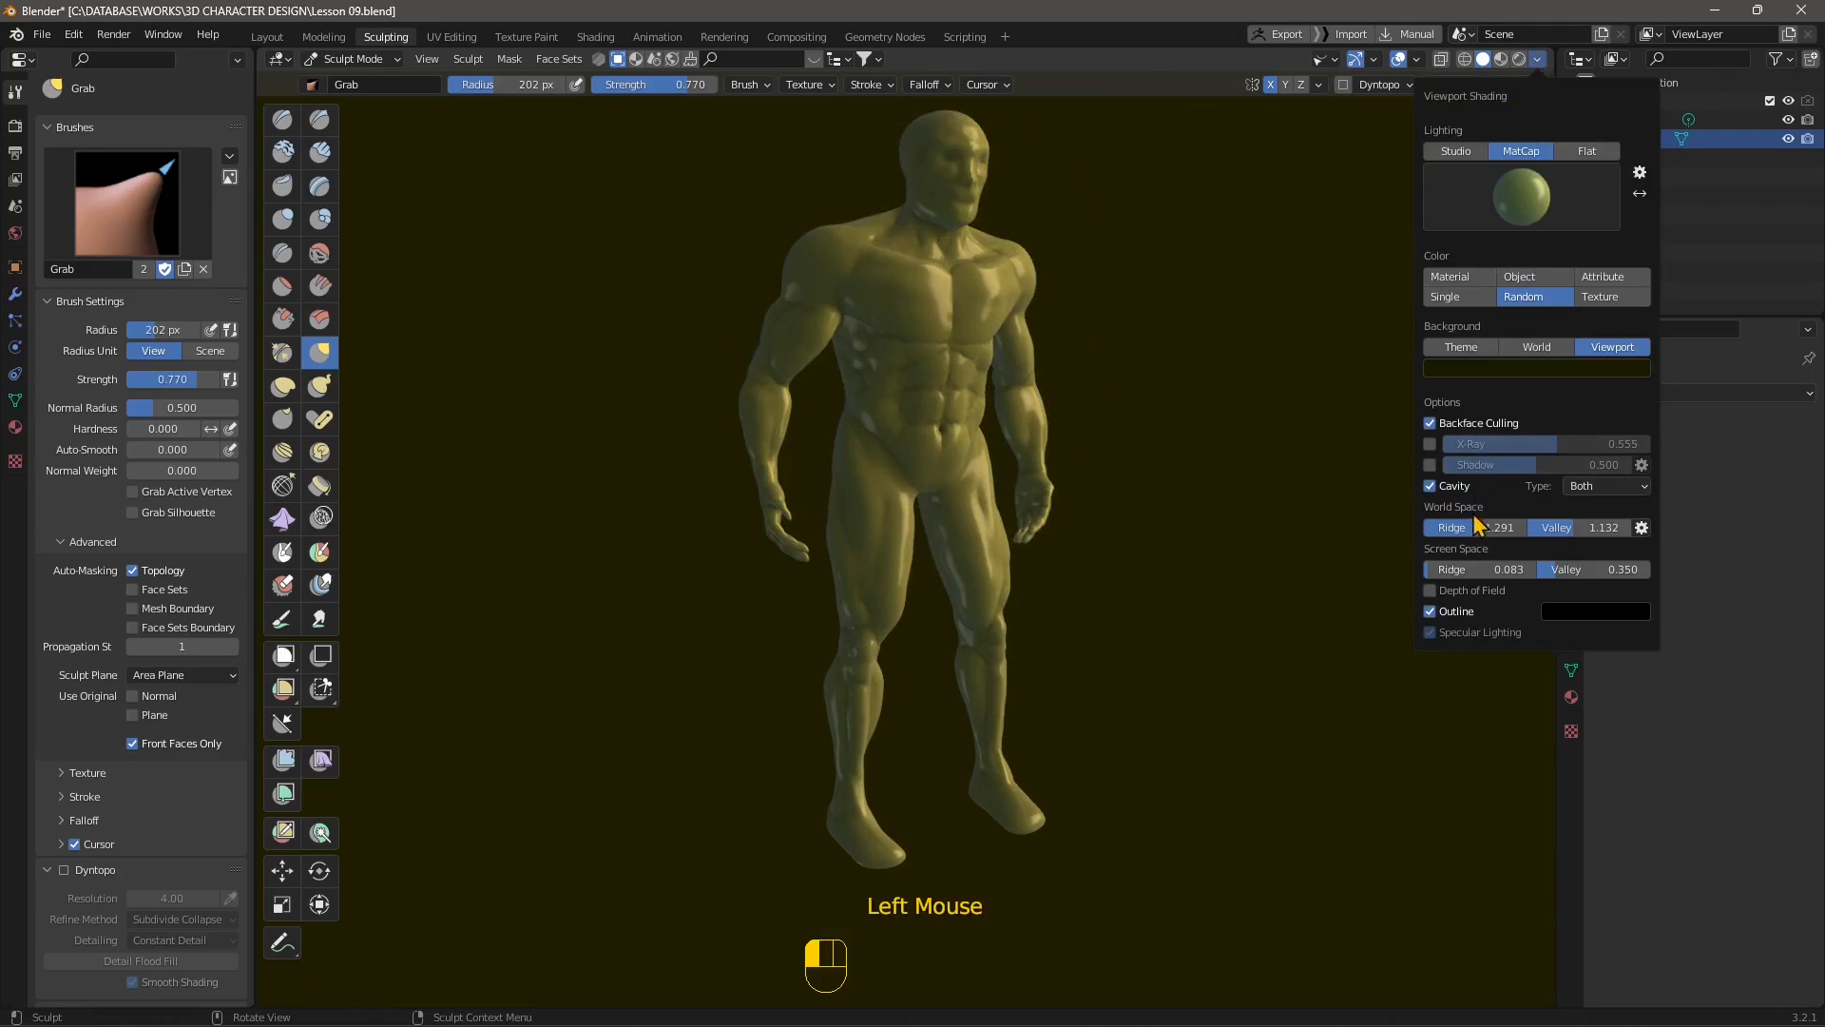
pyautogui.click(1434, 488)
pyautogui.click(1433, 489)
pyautogui.click(1434, 488)
pyautogui.click(1430, 487)
pyautogui.click(1430, 486)
pyautogui.click(1430, 487)
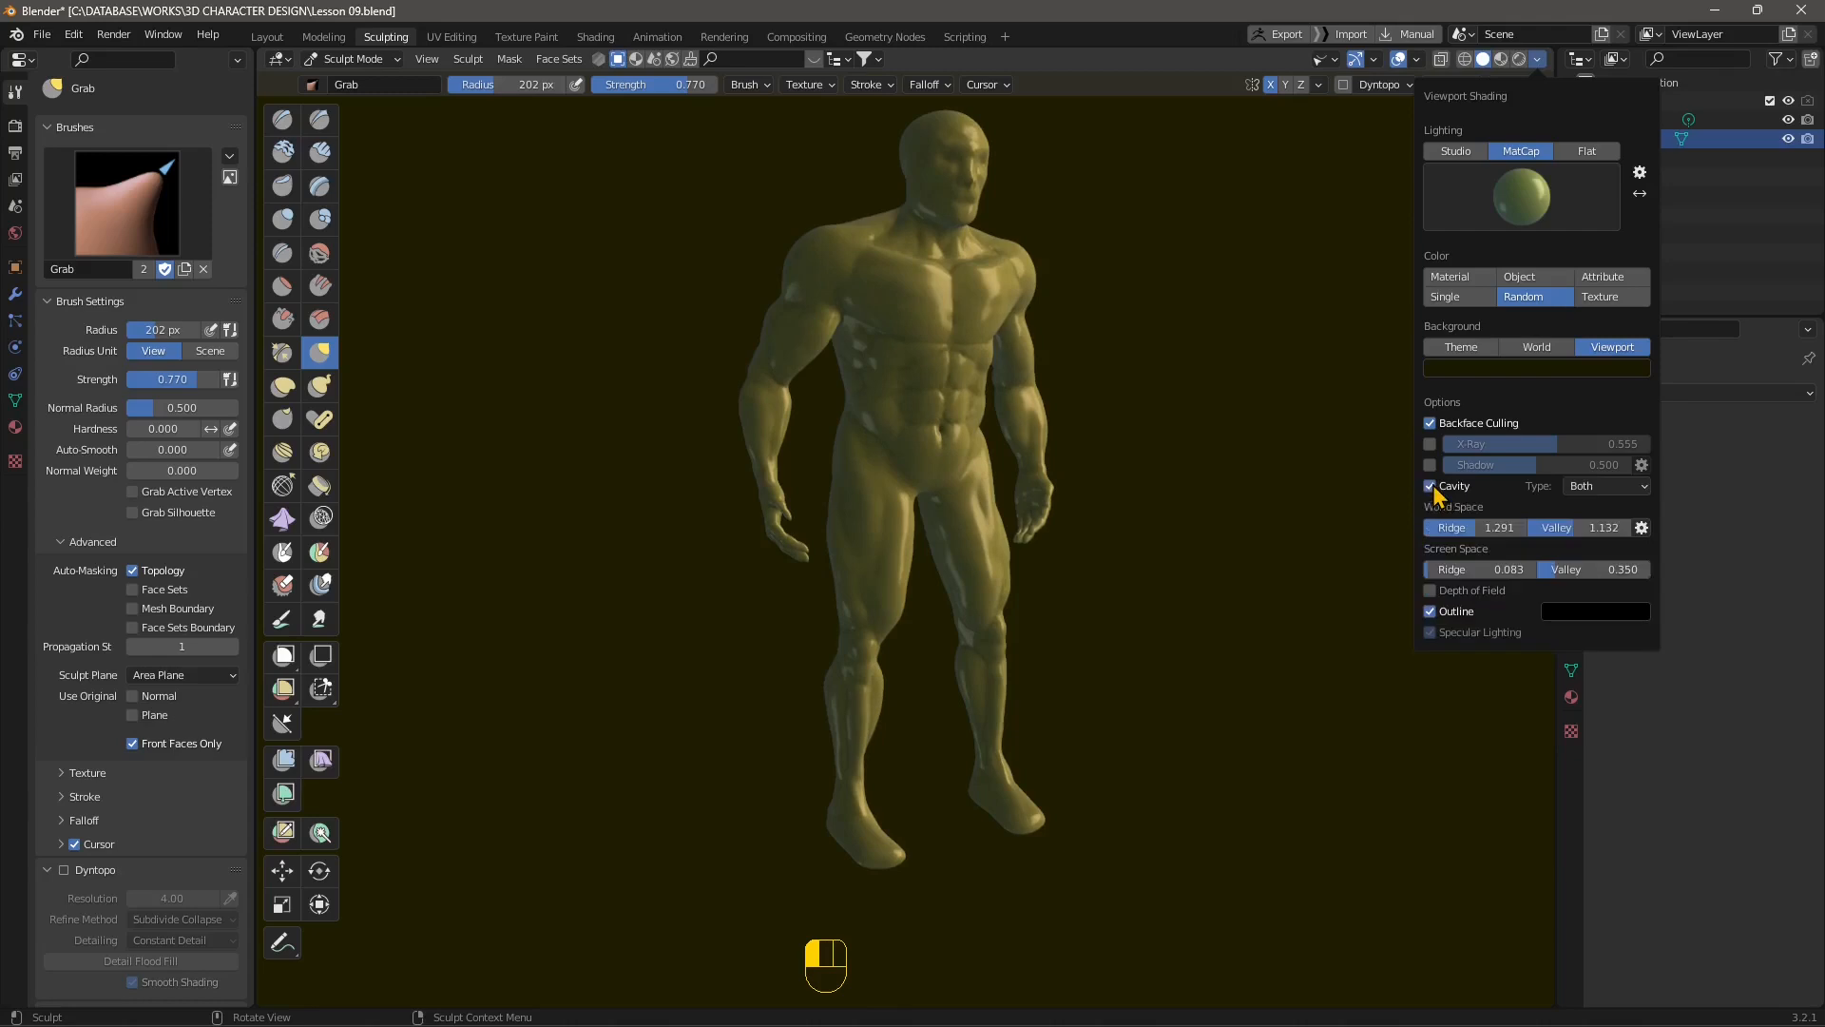
pyautogui.click(1431, 487)
pyautogui.click(1431, 486)
pyautogui.moveTo(897, 396); pyautogui.dragTo(913, 267, button='middle')
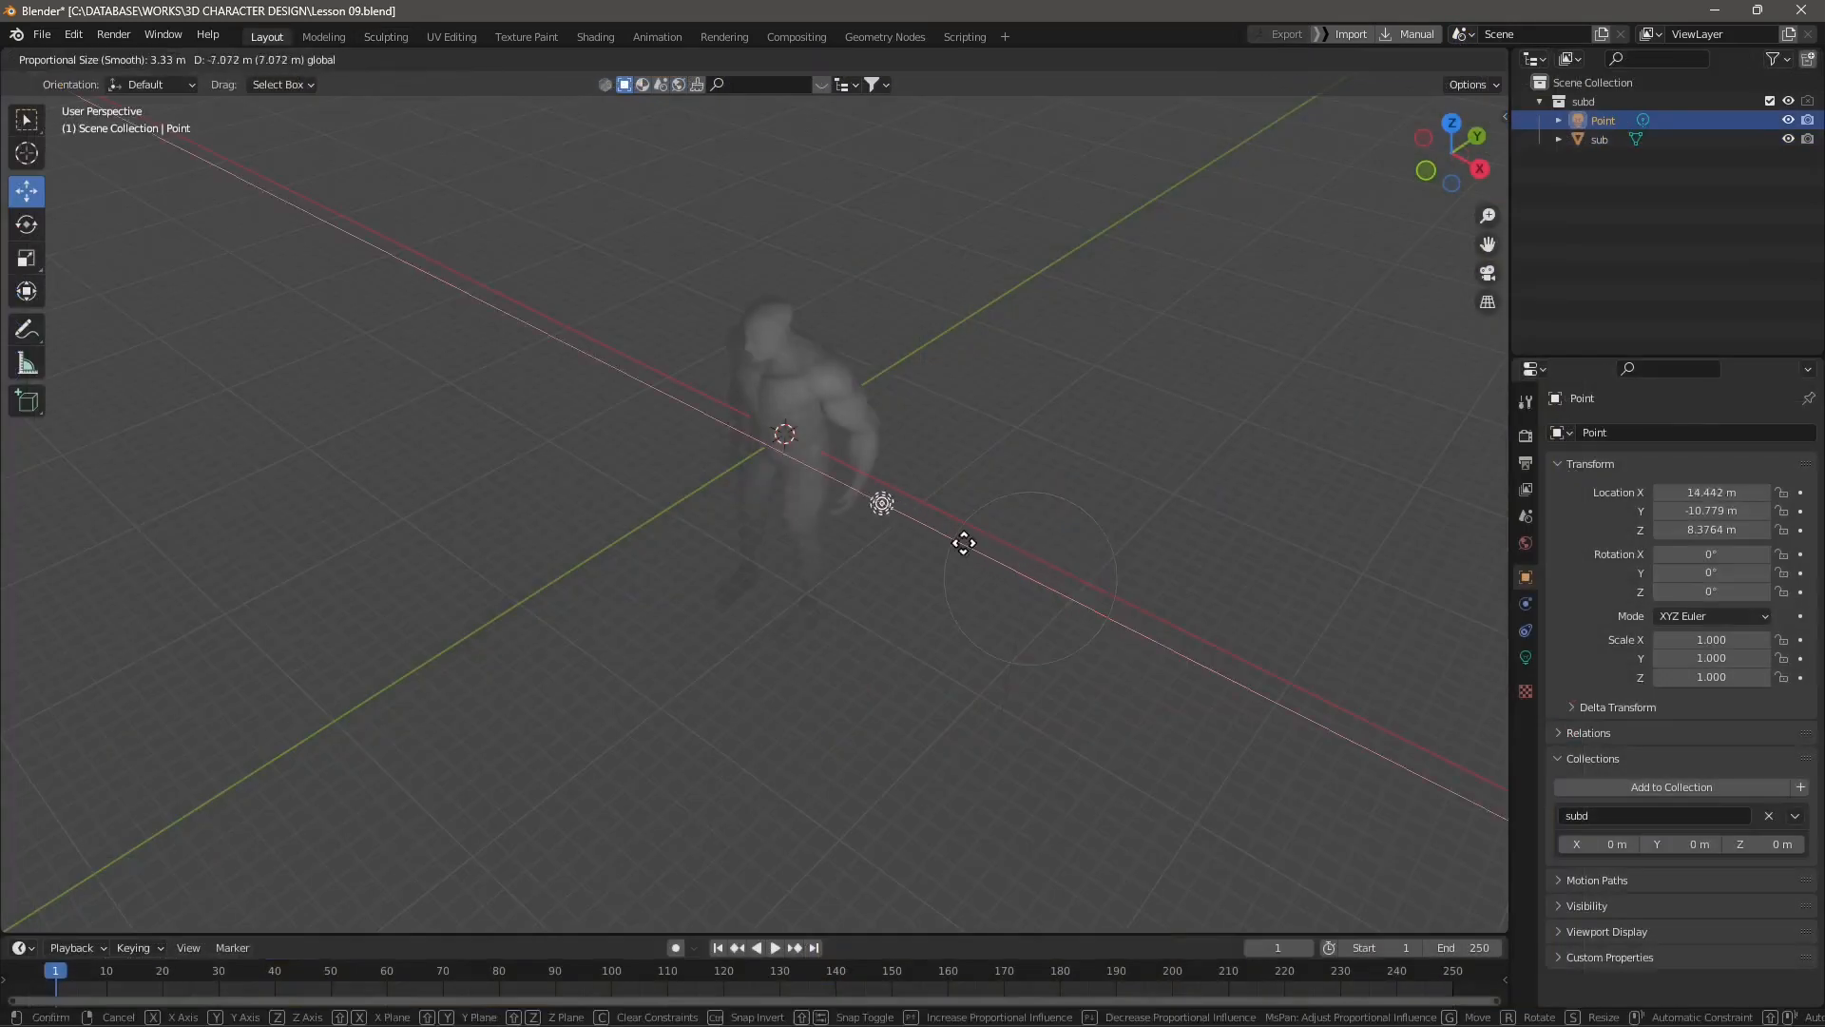
# Step: Move the point light along the X axis towards the figure to about 8.77 m
pyautogui.moveTo(963, 542); pyautogui.dragTo(851, 487)
pyautogui.scroll(3, 827, 509)
pyautogui.moveTo(796, 532); pyautogui.dragTo(753, 514, button='middle')
pyautogui.moveTo(691, 339); pyautogui.dragTo(751, 345)
pyautogui.moveTo(667, 444); pyautogui.dragTo(784, 462, button='middle')
pyautogui.click(1022, 349)
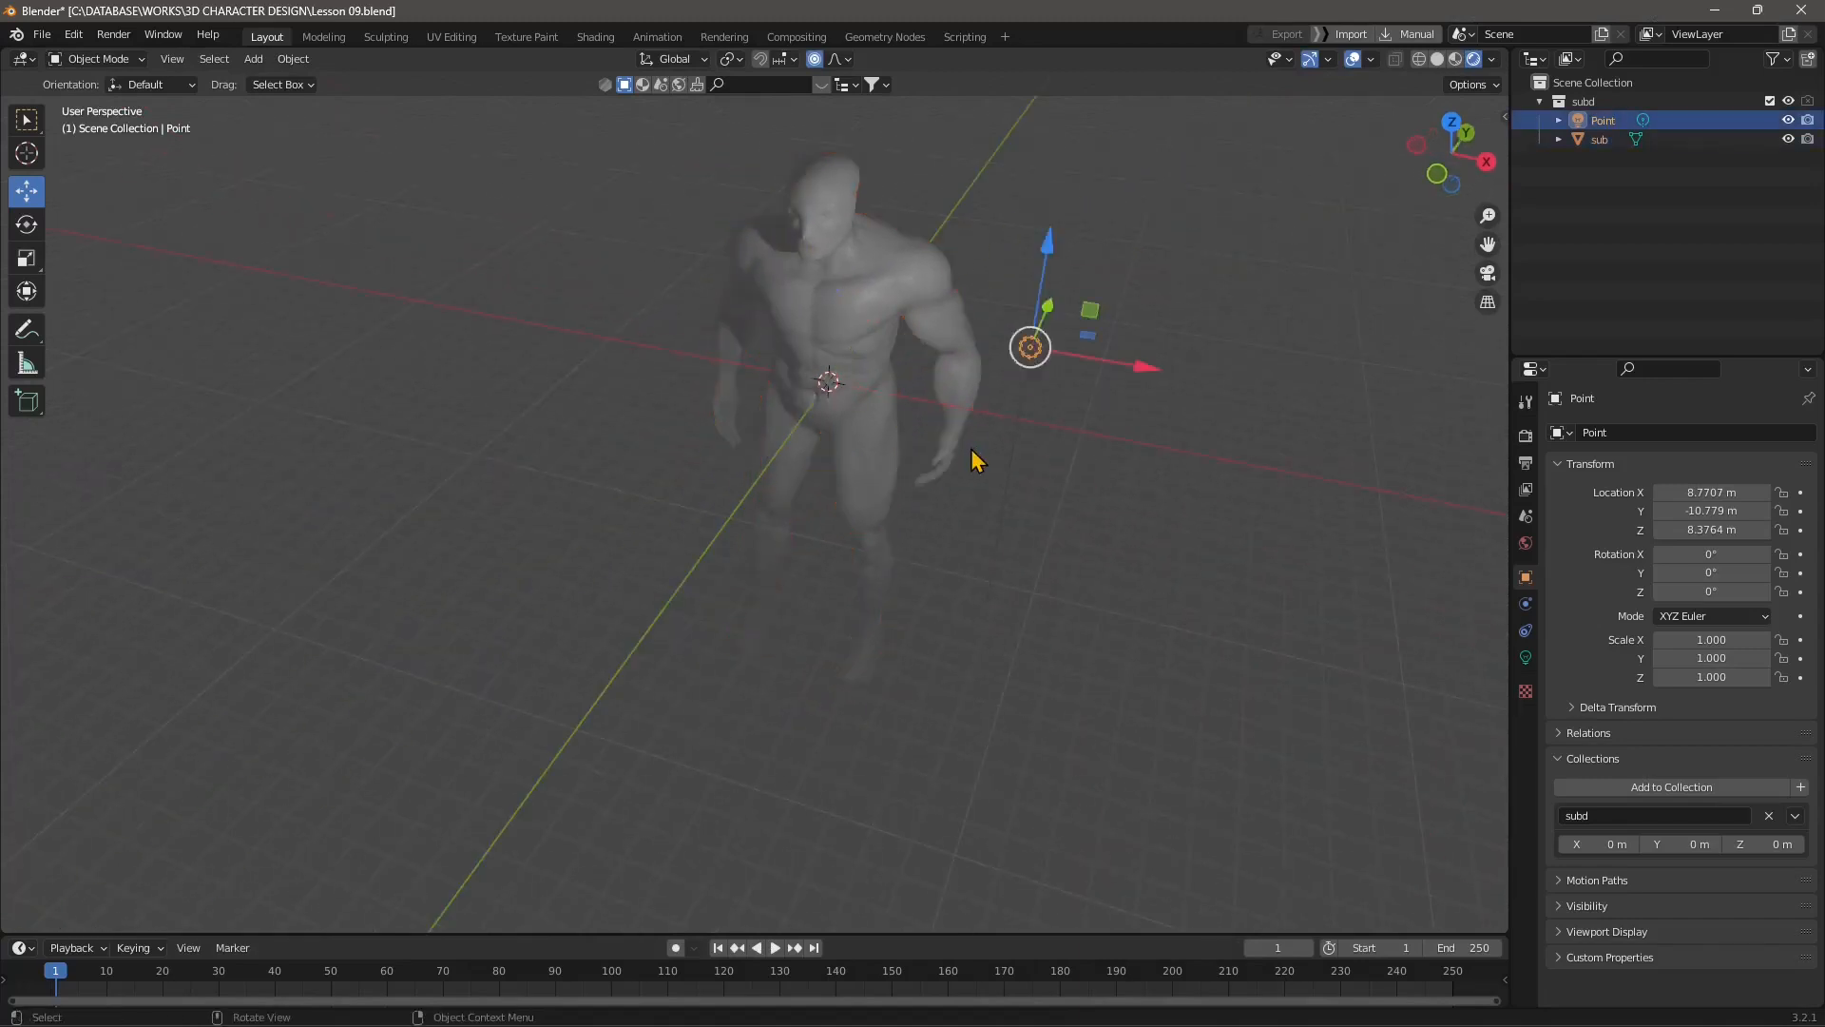
# Step: Move the point light to about -6.57 m in X and lower it to about 2.73 m in Z
pyautogui.moveTo(977, 461); pyautogui.dragTo(1259, 412, button='middle')
pyautogui.moveTo(1259, 412); pyautogui.dragTo(701, 419)
pyautogui.moveTo(701, 419); pyautogui.dragTo(1012, 298, button='middle')
pyautogui.moveTo(1012, 299); pyautogui.dragTo(999, 383)
pyautogui.moveTo(999, 383); pyautogui.dragTo(680, 395, button='middle')
pyautogui.scroll(4, 618, 321)
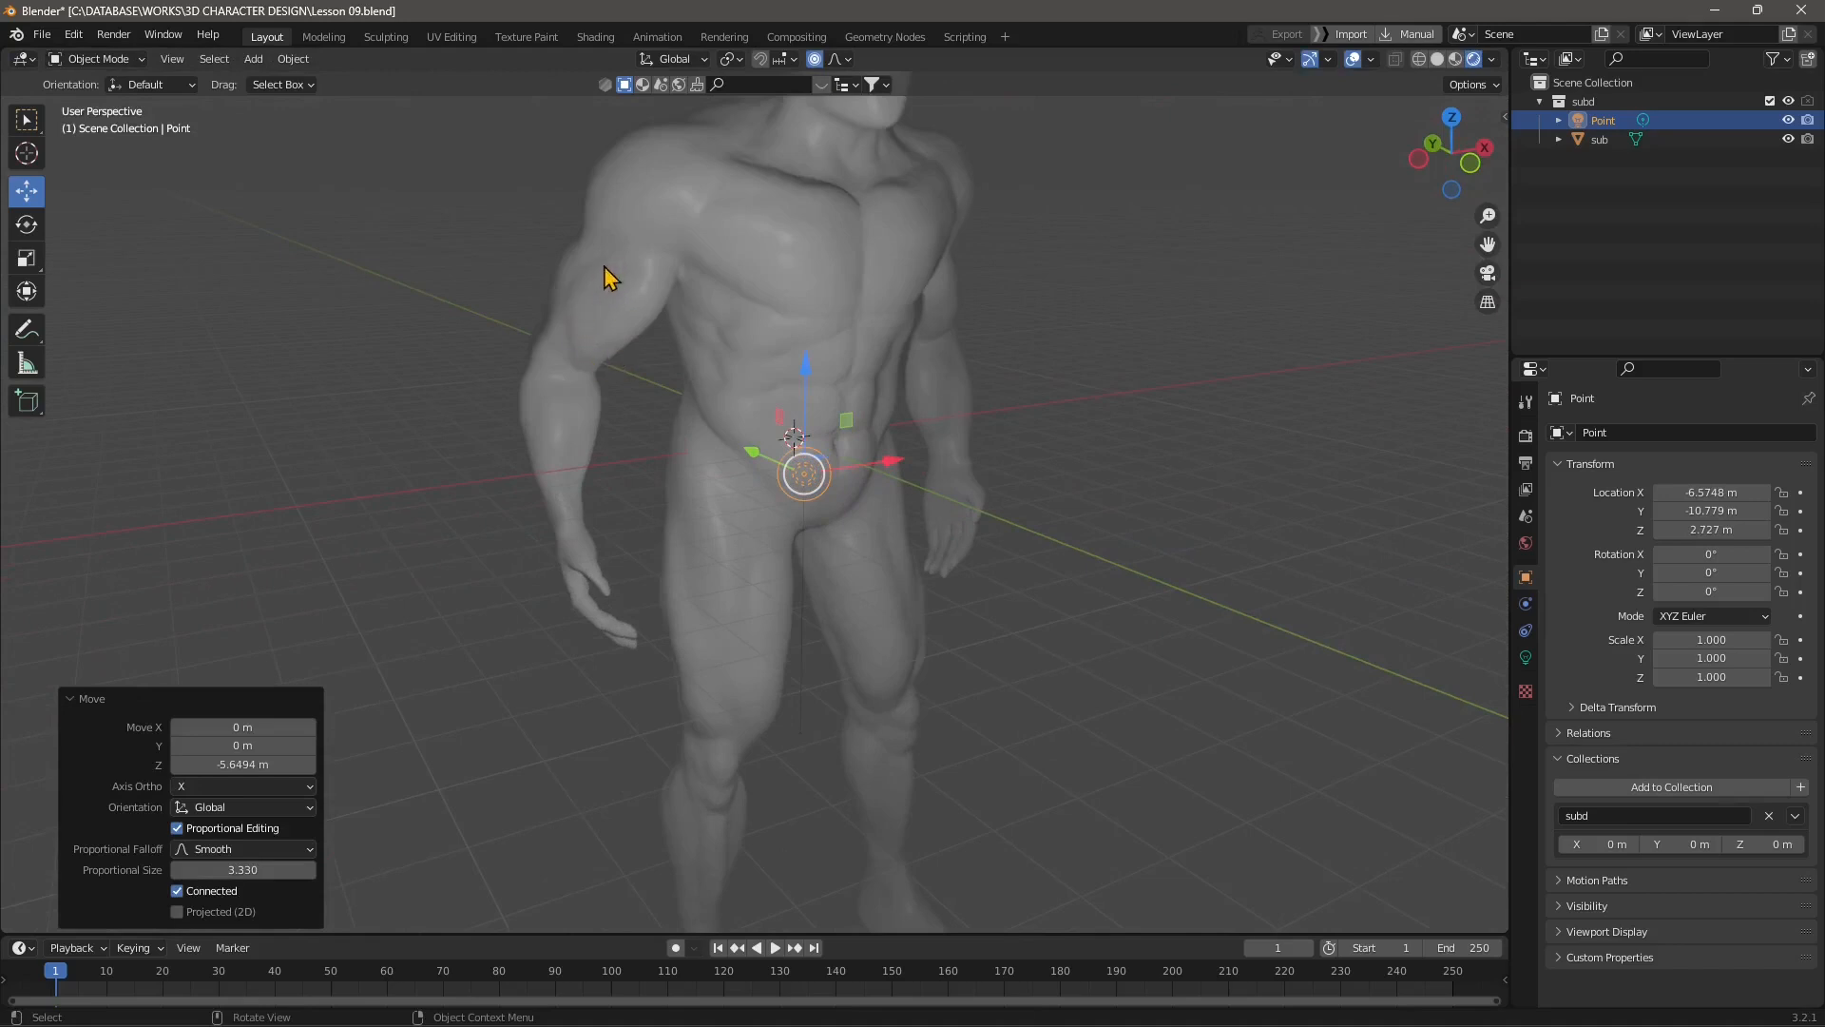
pyautogui.moveTo(590, 321); pyautogui.dragTo(745, 669, button='middle')
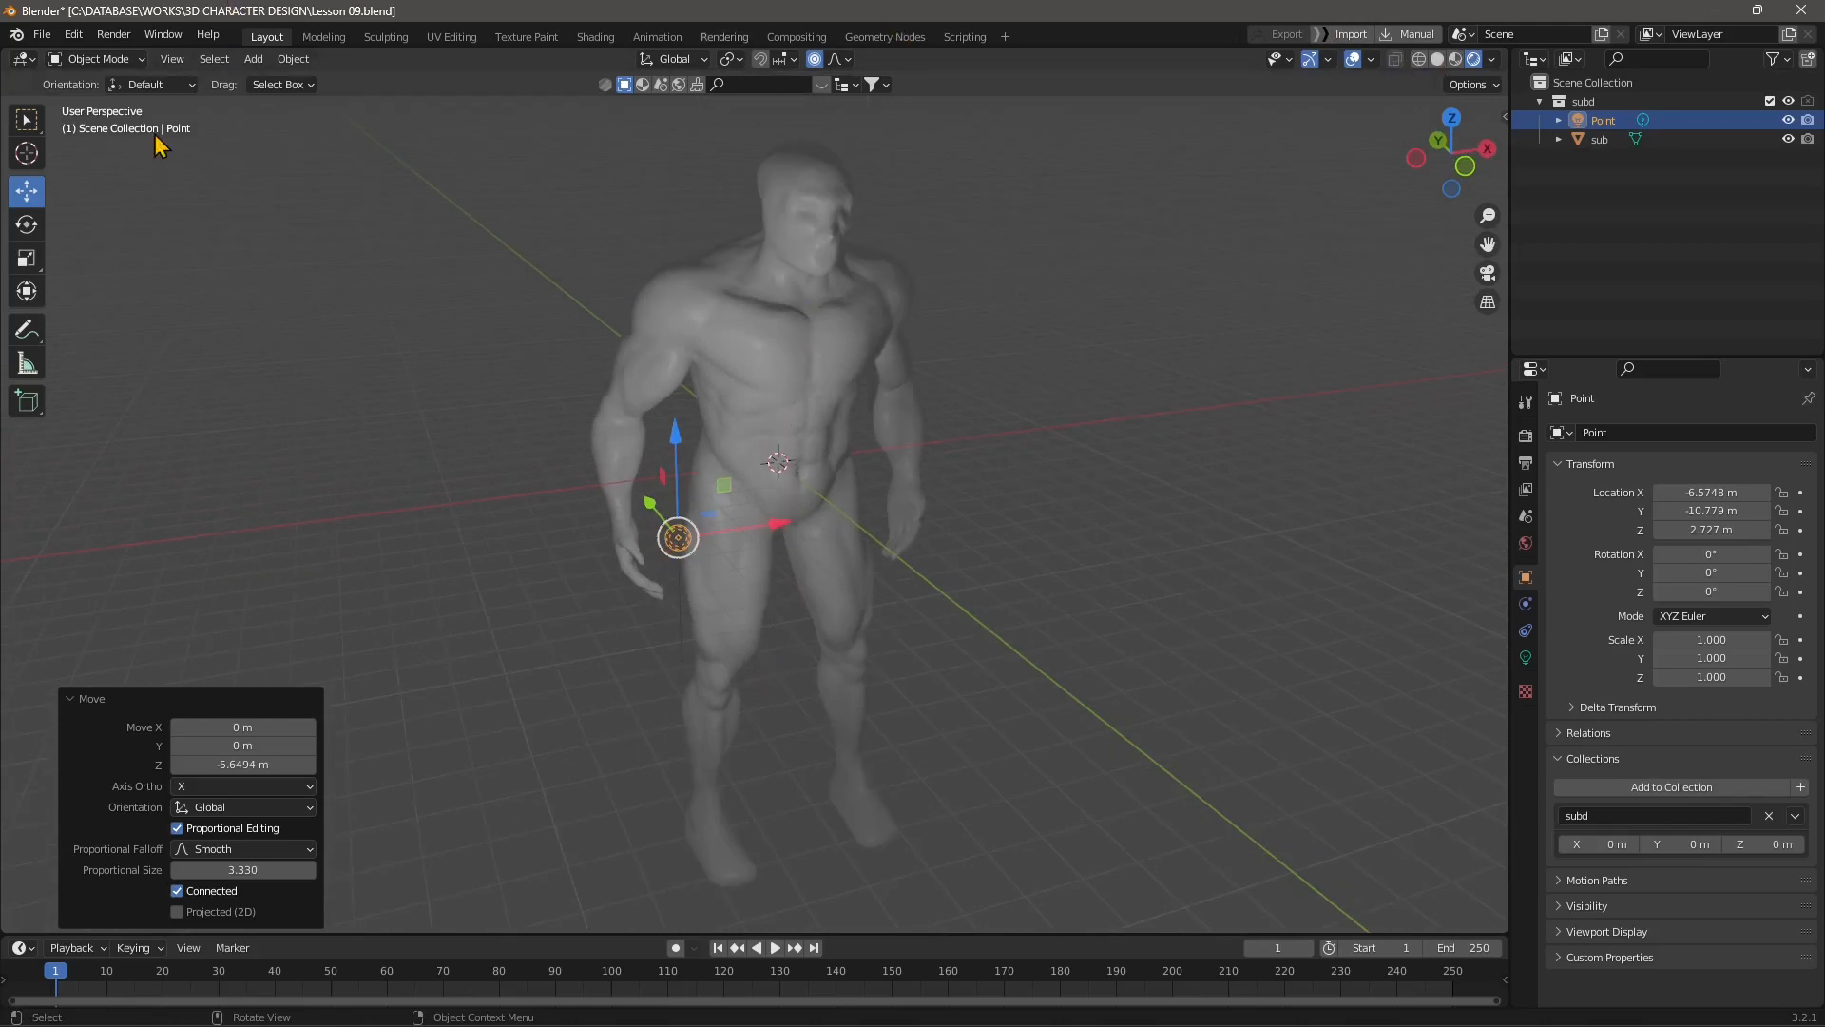
pyautogui.moveTo(988, 400); pyautogui.dragTo(960, 362, button='middle')
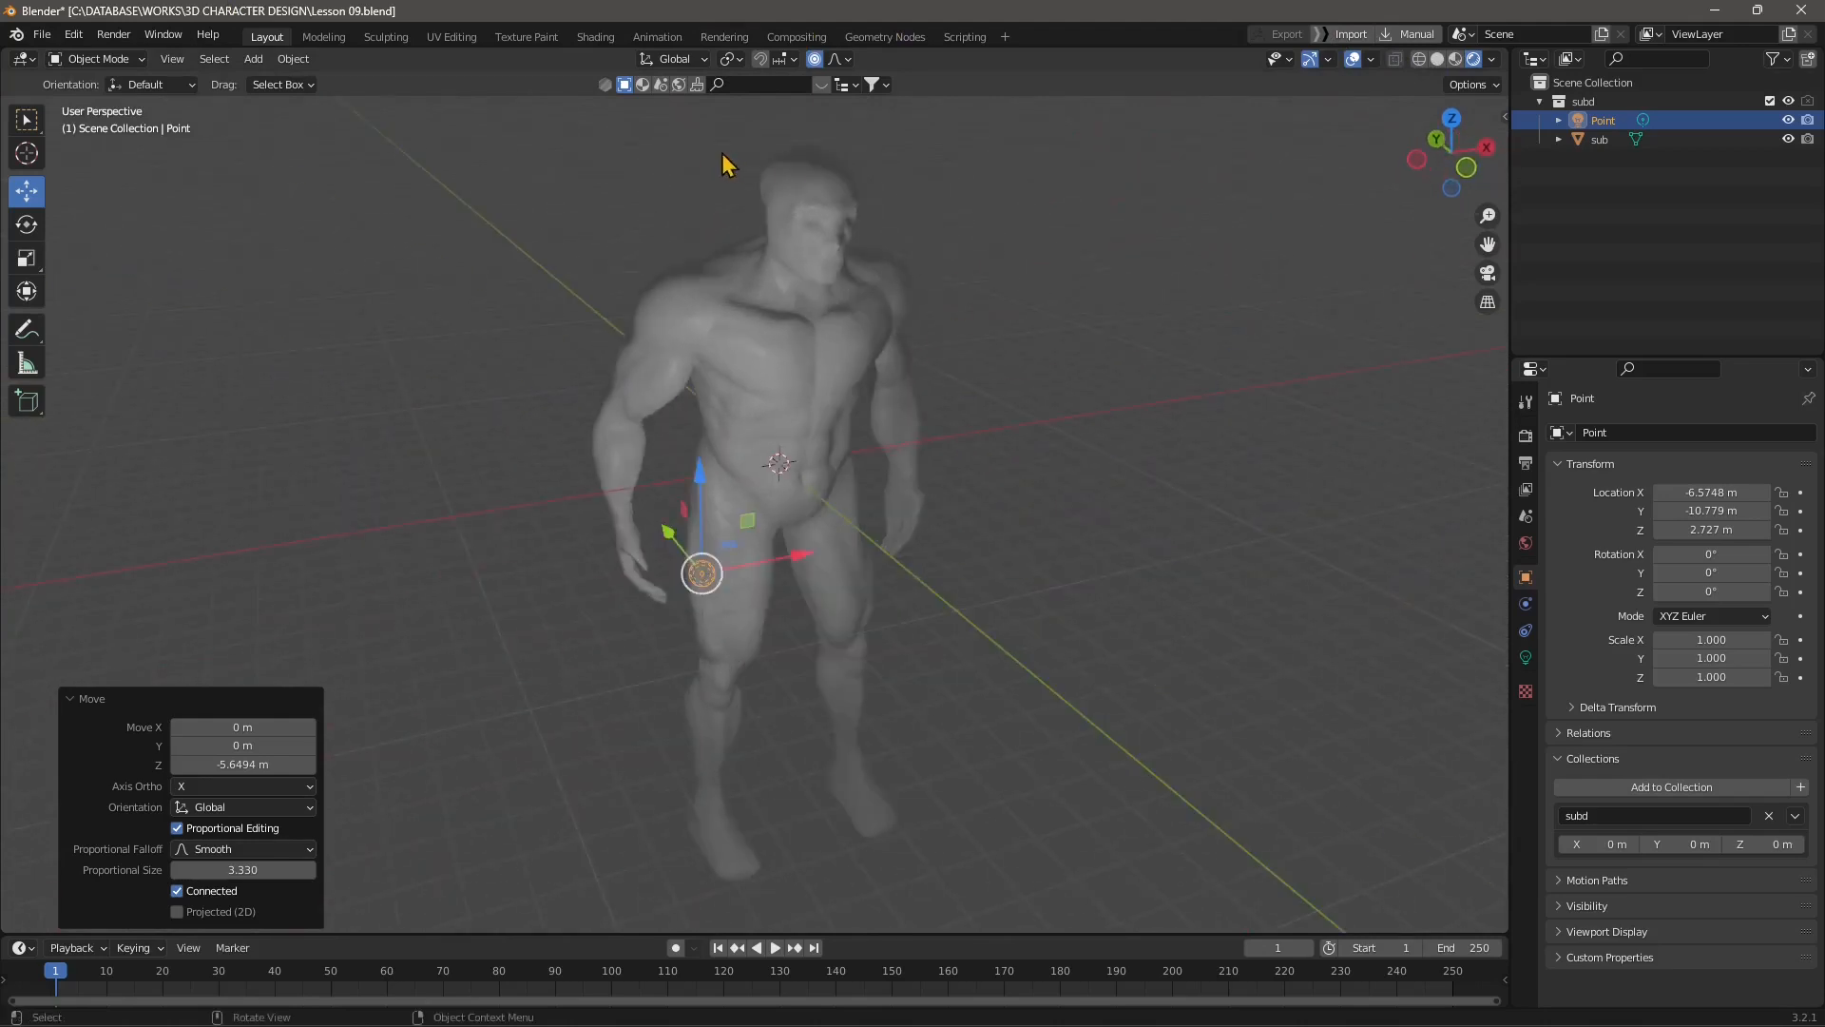
# Step: Switch the viewport to Material Preview shading and return to the Sculpting workspace
pyautogui.click(1458, 60)
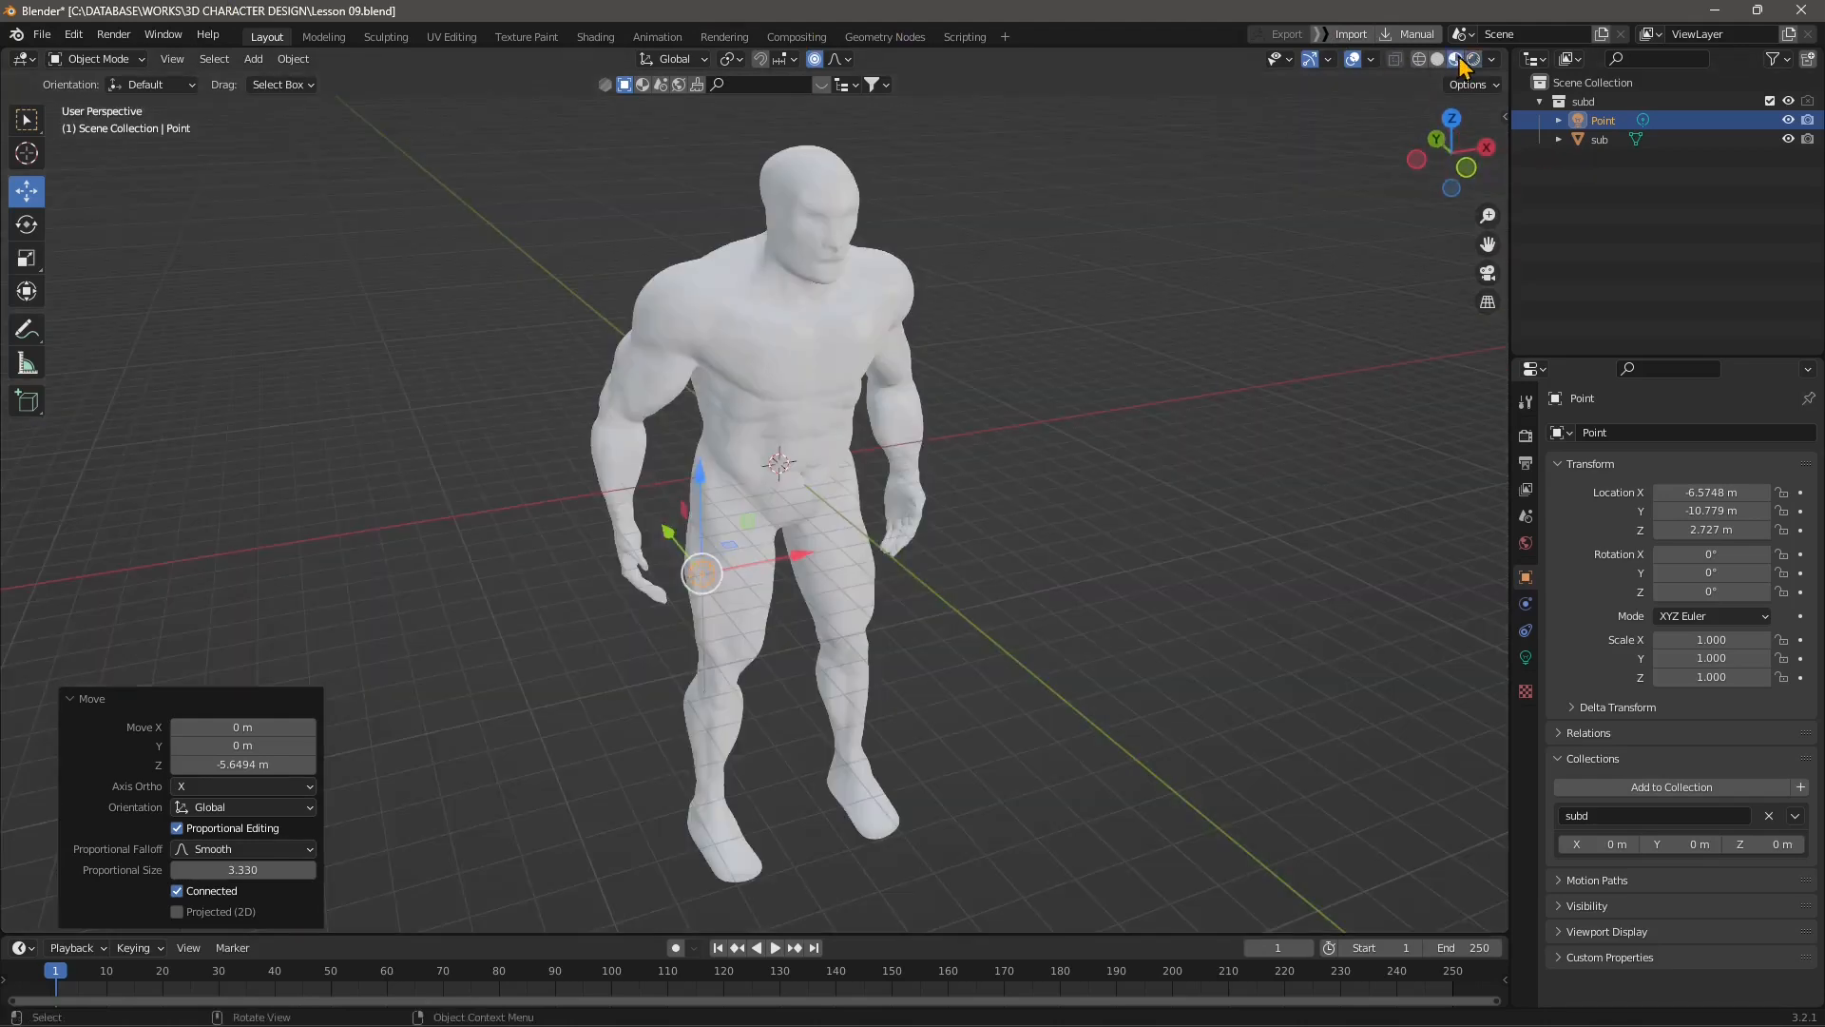
pyautogui.click(385, 38)
pyautogui.moveTo(903, 465)
pyautogui.mouseDown(button='middle')
pyautogui.moveTo(782, 558)
pyautogui.moveTo(1210, 395)
pyautogui.mouseUp(button='middle')
# Step: Try the red MatCap on the figure and restore the green one
pyautogui.click(1537, 60)
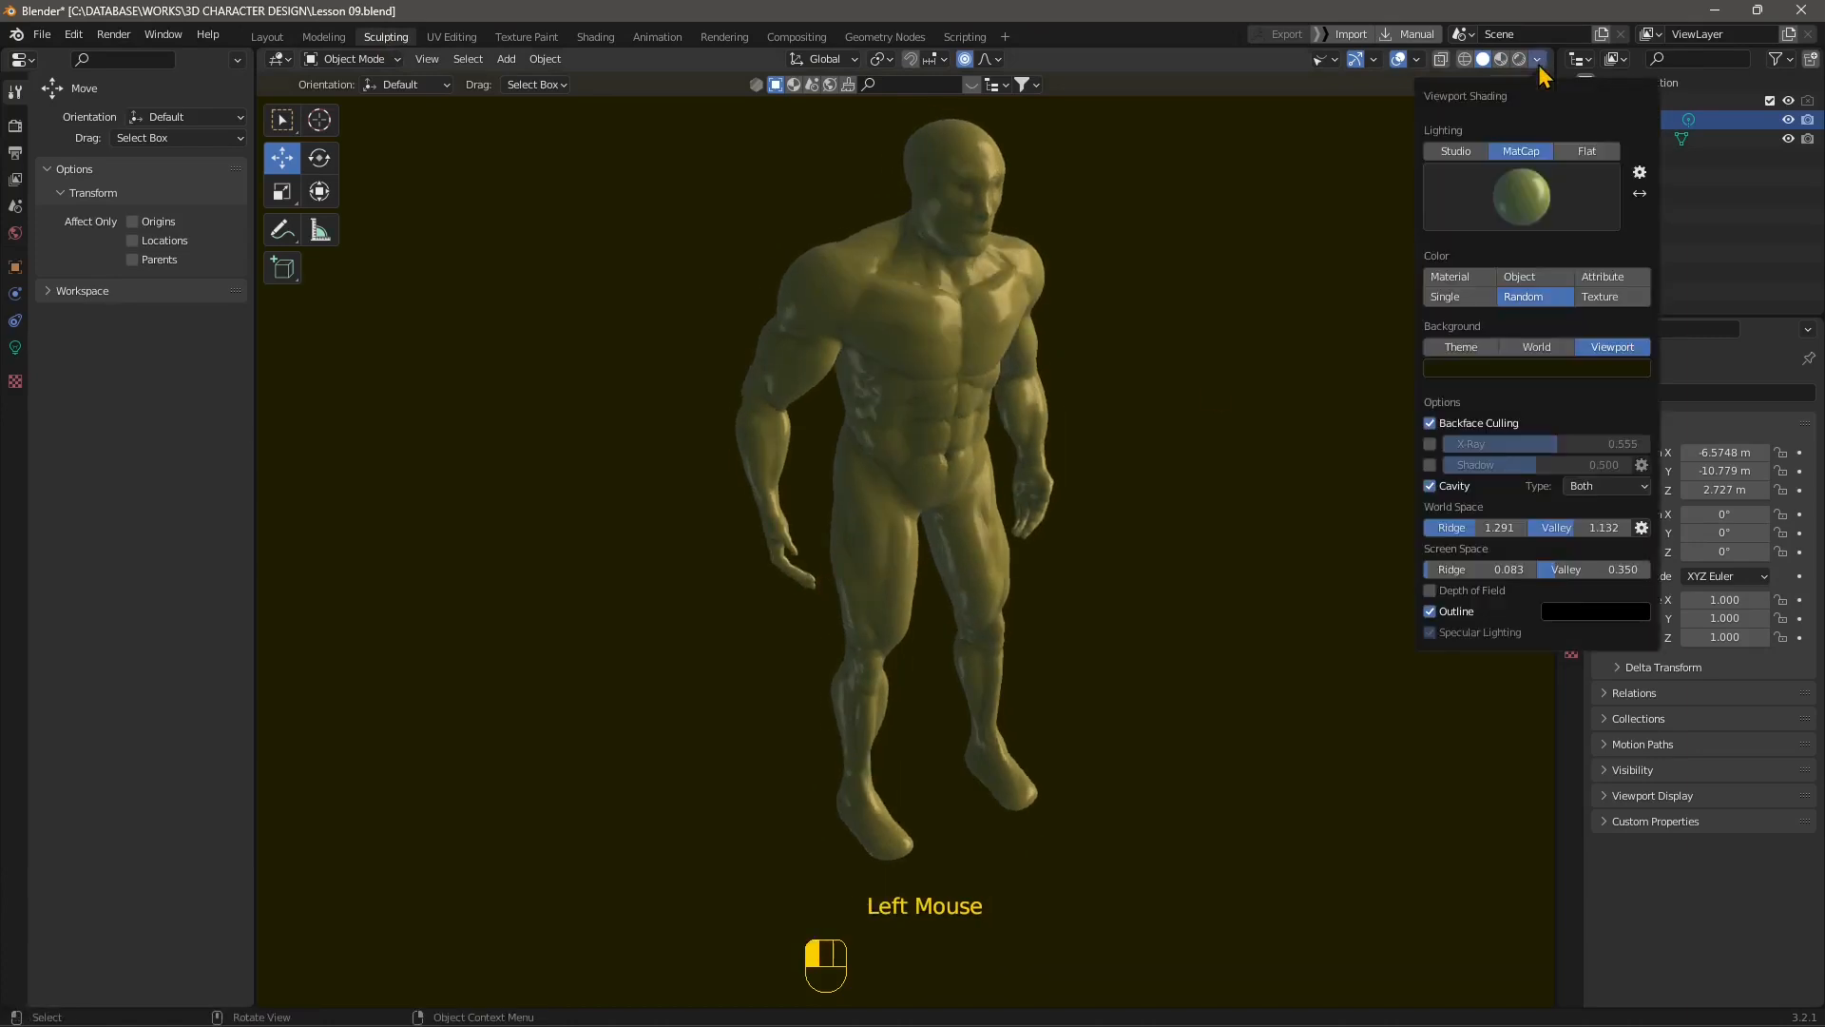
pyautogui.click(1532, 216)
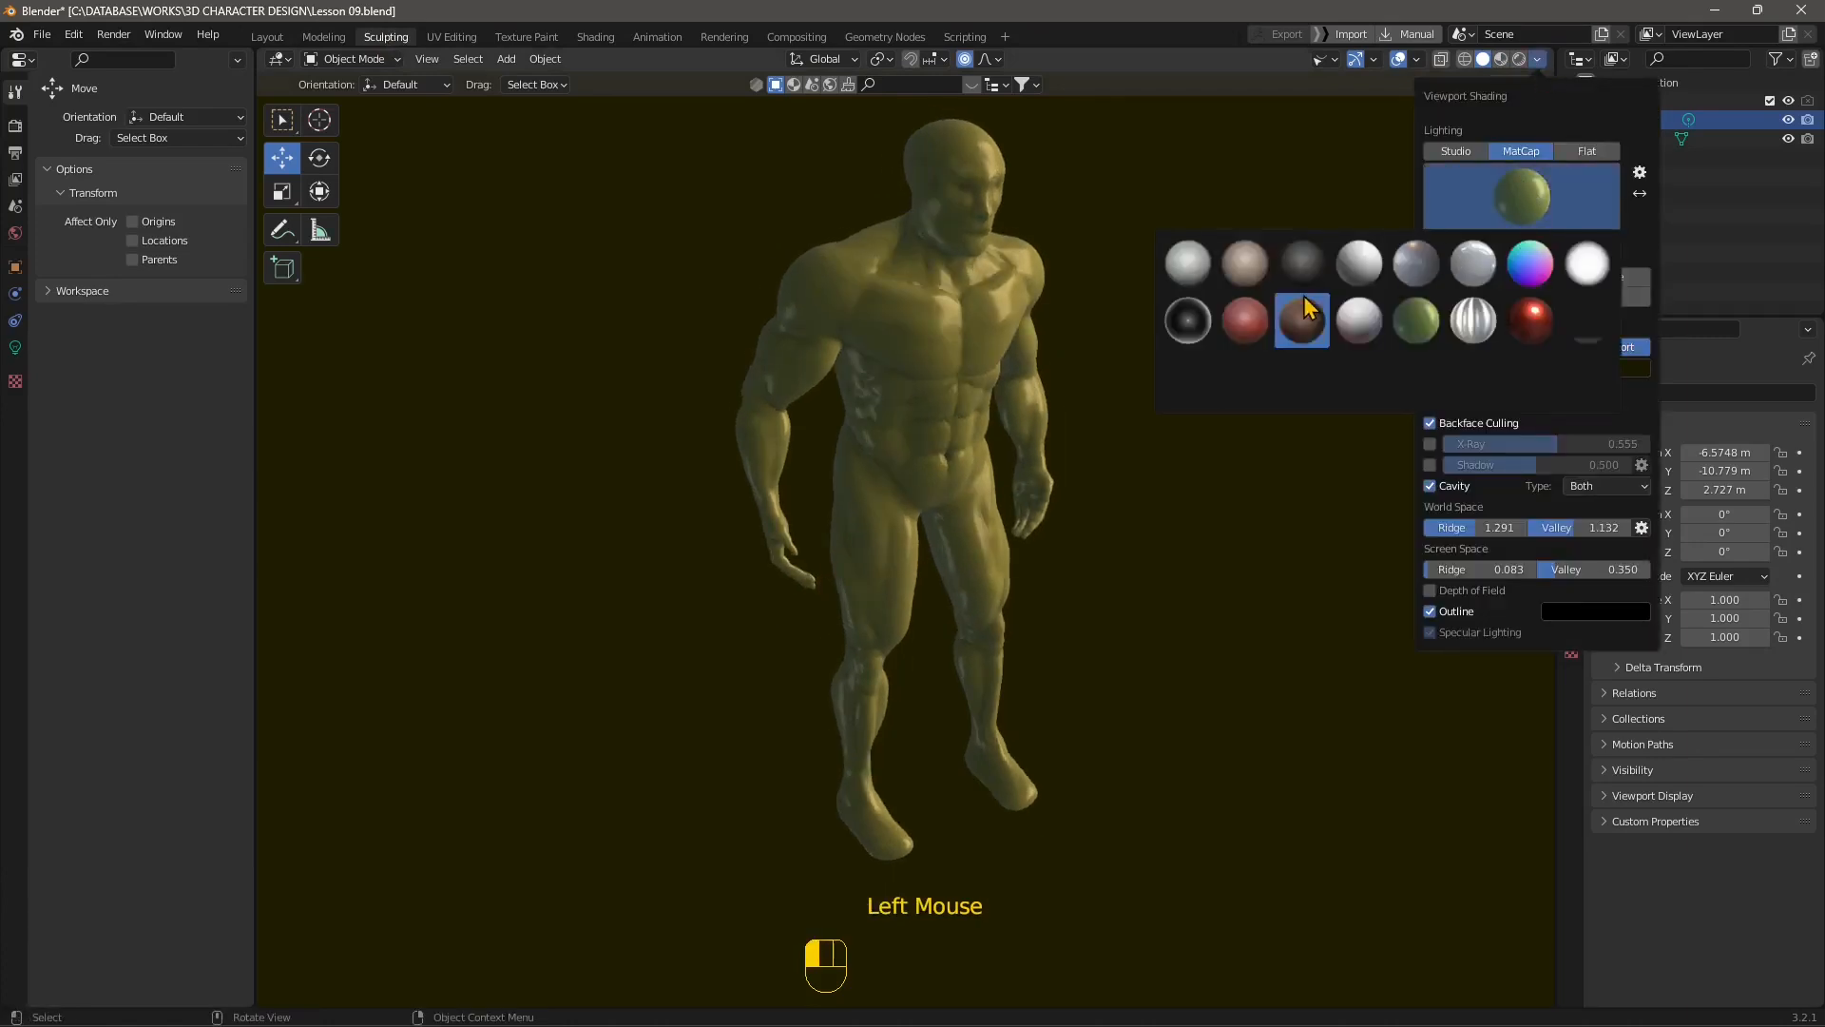
pyautogui.click(1257, 319)
pyautogui.click(1513, 192)
pyautogui.click(1415, 319)
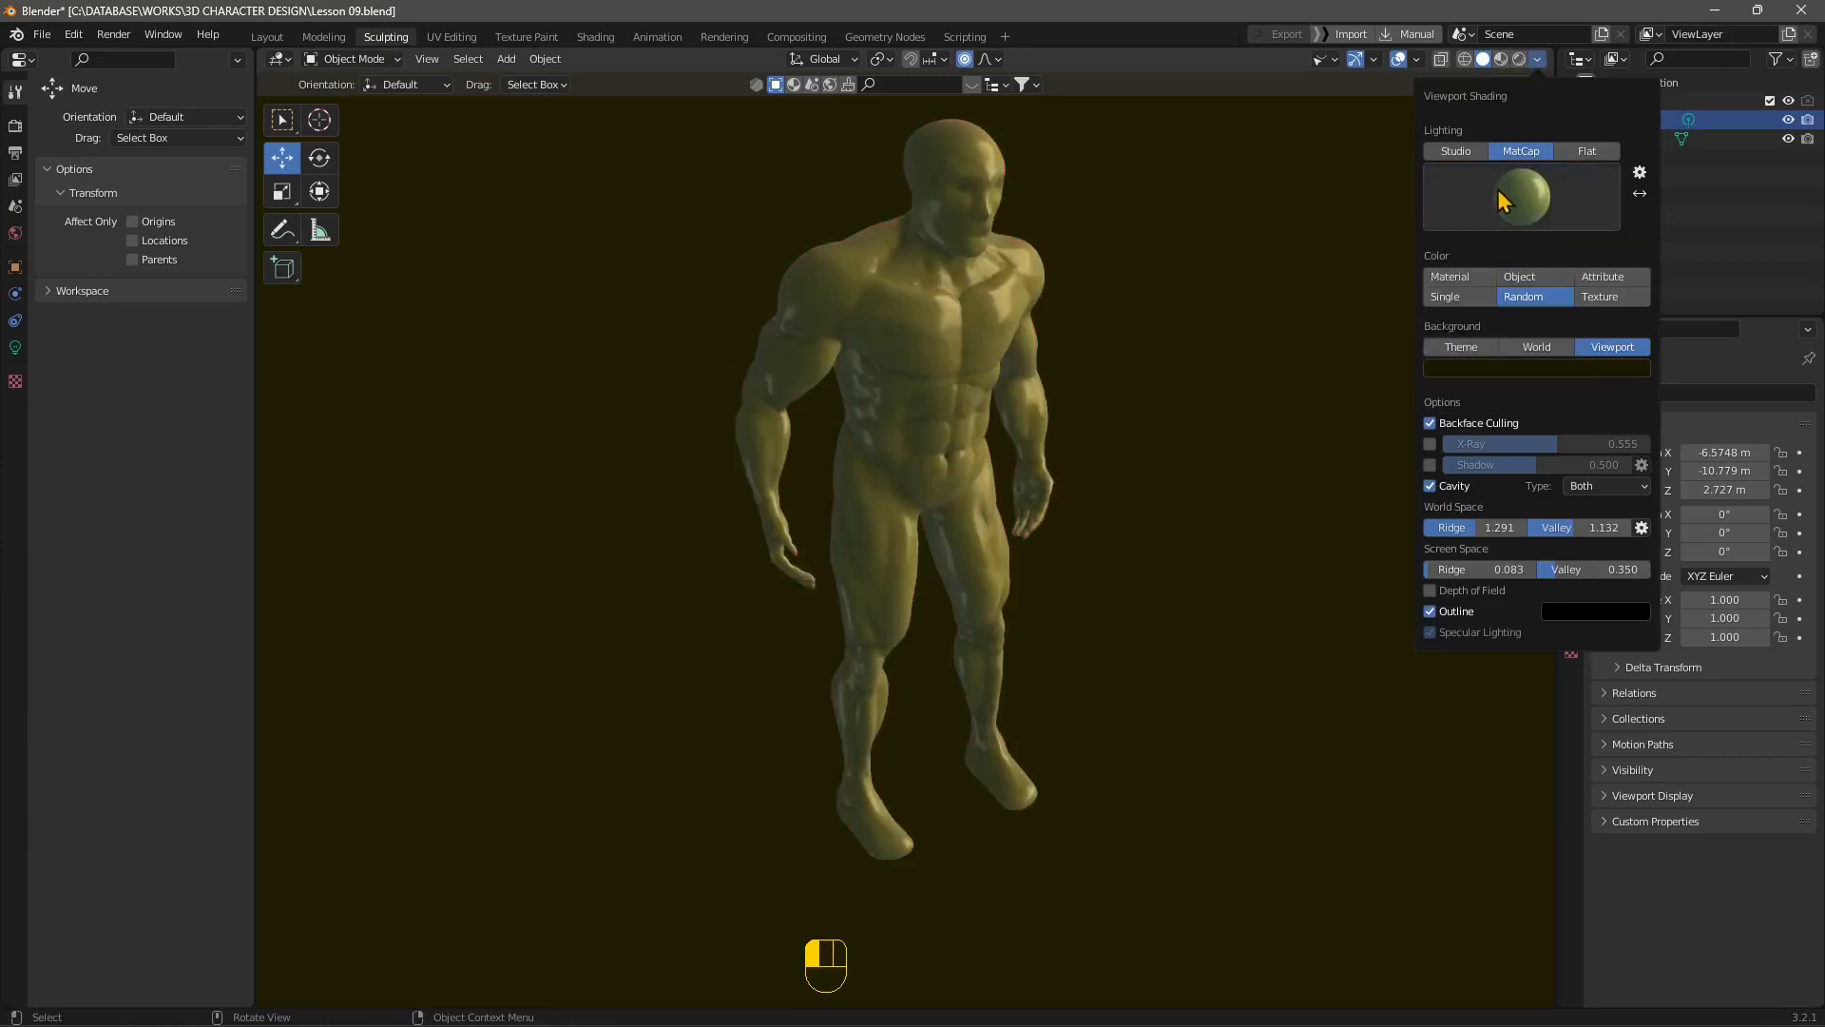
# Step: Change the viewport lighting to Studio and try several studio light presets on the figure
pyautogui.click(1444, 151)
pyautogui.click(1529, 201)
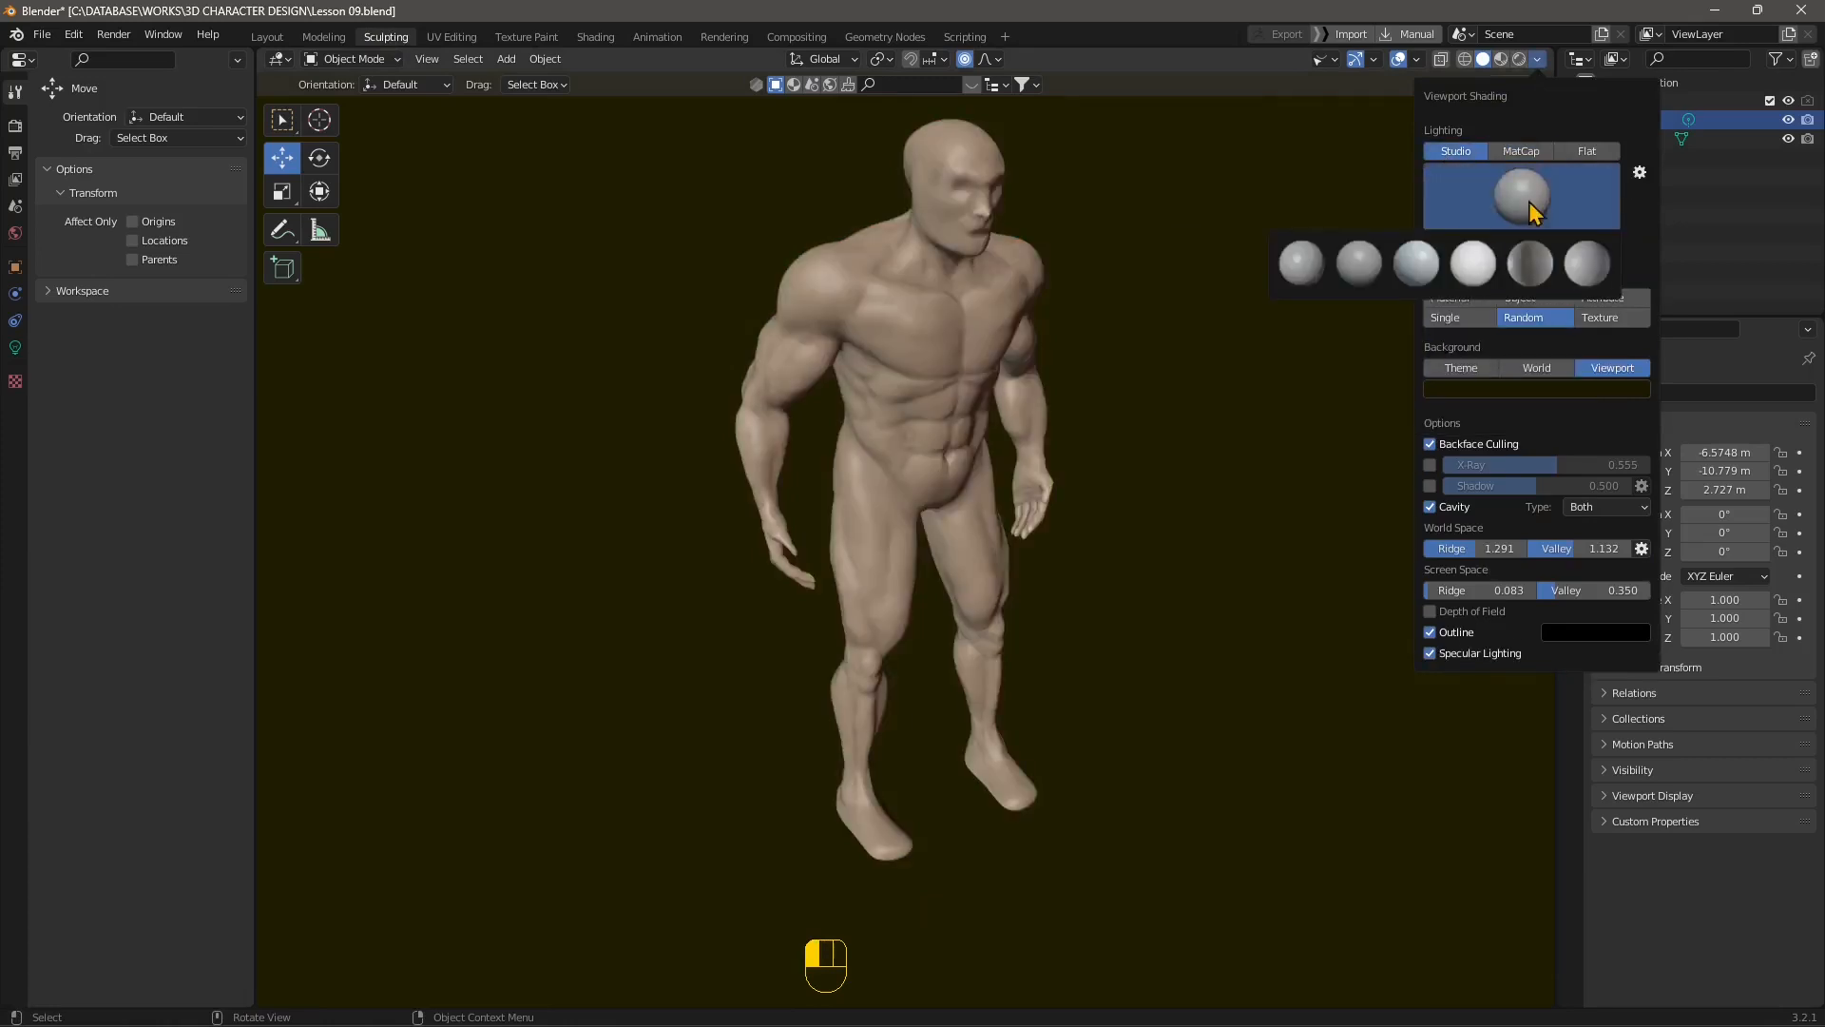
pyautogui.click(1430, 276)
pyautogui.click(1520, 196)
pyautogui.click(1357, 276)
pyautogui.click(1530, 194)
pyautogui.click(1592, 251)
pyautogui.moveTo(1494, 245)
pyautogui.mouseDown()
pyautogui.moveTo(1541, 243)
pyautogui.moveTo(1488, 243)
pyautogui.mouseUp()
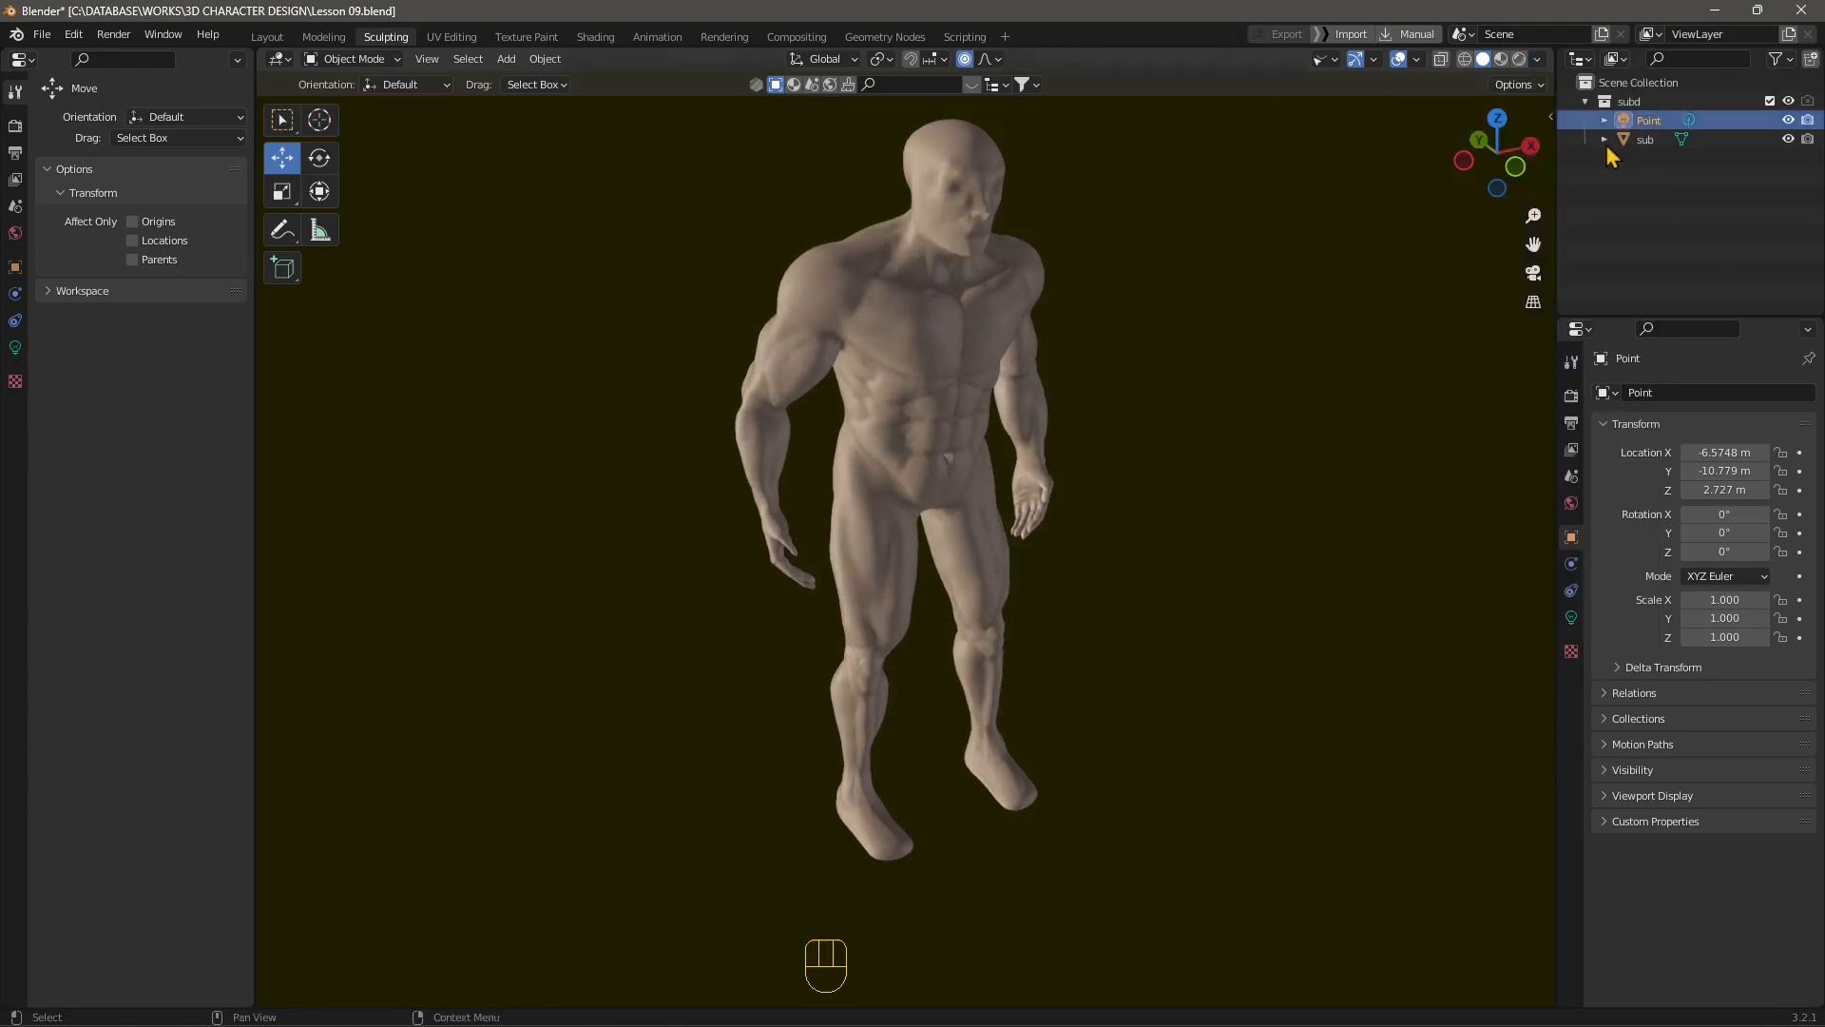
pyautogui.moveTo(1152, 540); pyautogui.dragTo(1060, 538, button='middle')
pyautogui.scroll(-2, 1061, 544)
pyautogui.scroll(3, 904, 583)
pyautogui.moveTo(904, 582); pyautogui.dragTo(961, 550, button='middle')
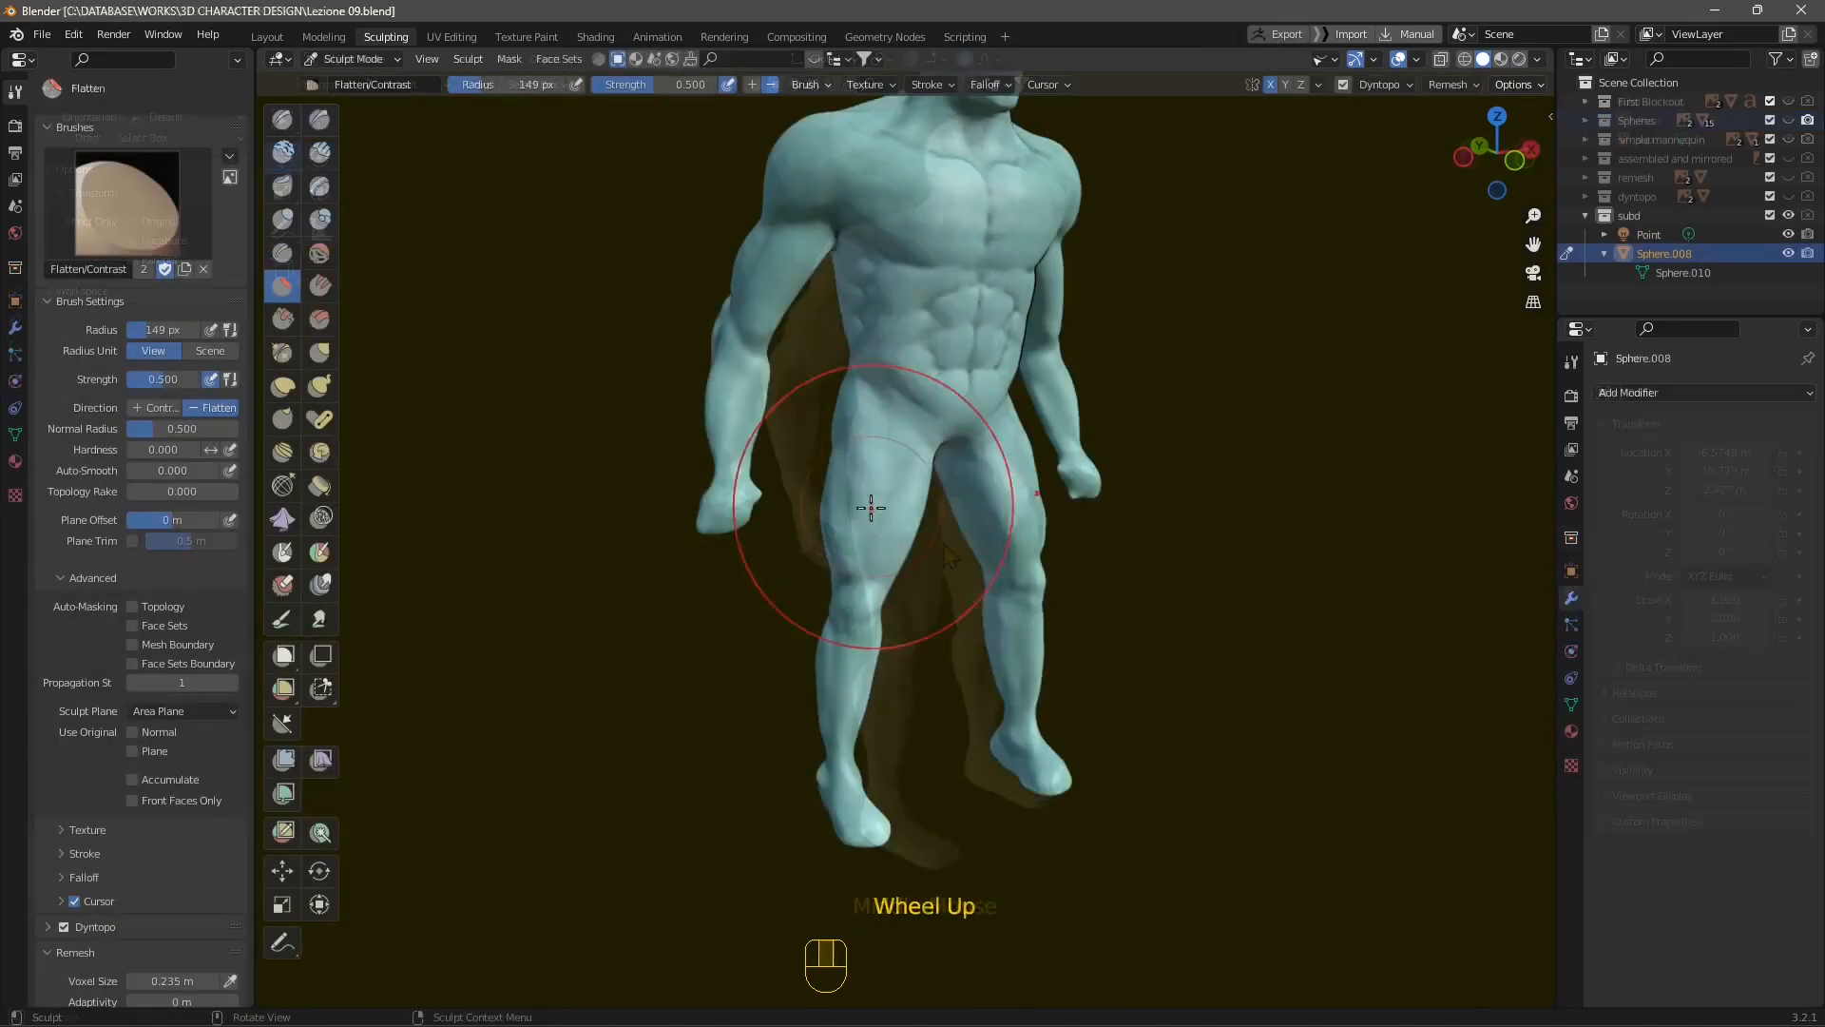
# Step: Examine the turquoise figure in Lezione 09.blend from several angles
pyautogui.keyDown('shift'); pyautogui.moveTo(871, 509); pyautogui.dragTo(957, 570, button='middle'); pyautogui.keyUp('shift')
pyautogui.scroll(-1, 733, 653)
pyautogui.scroll(2, 741, 679)
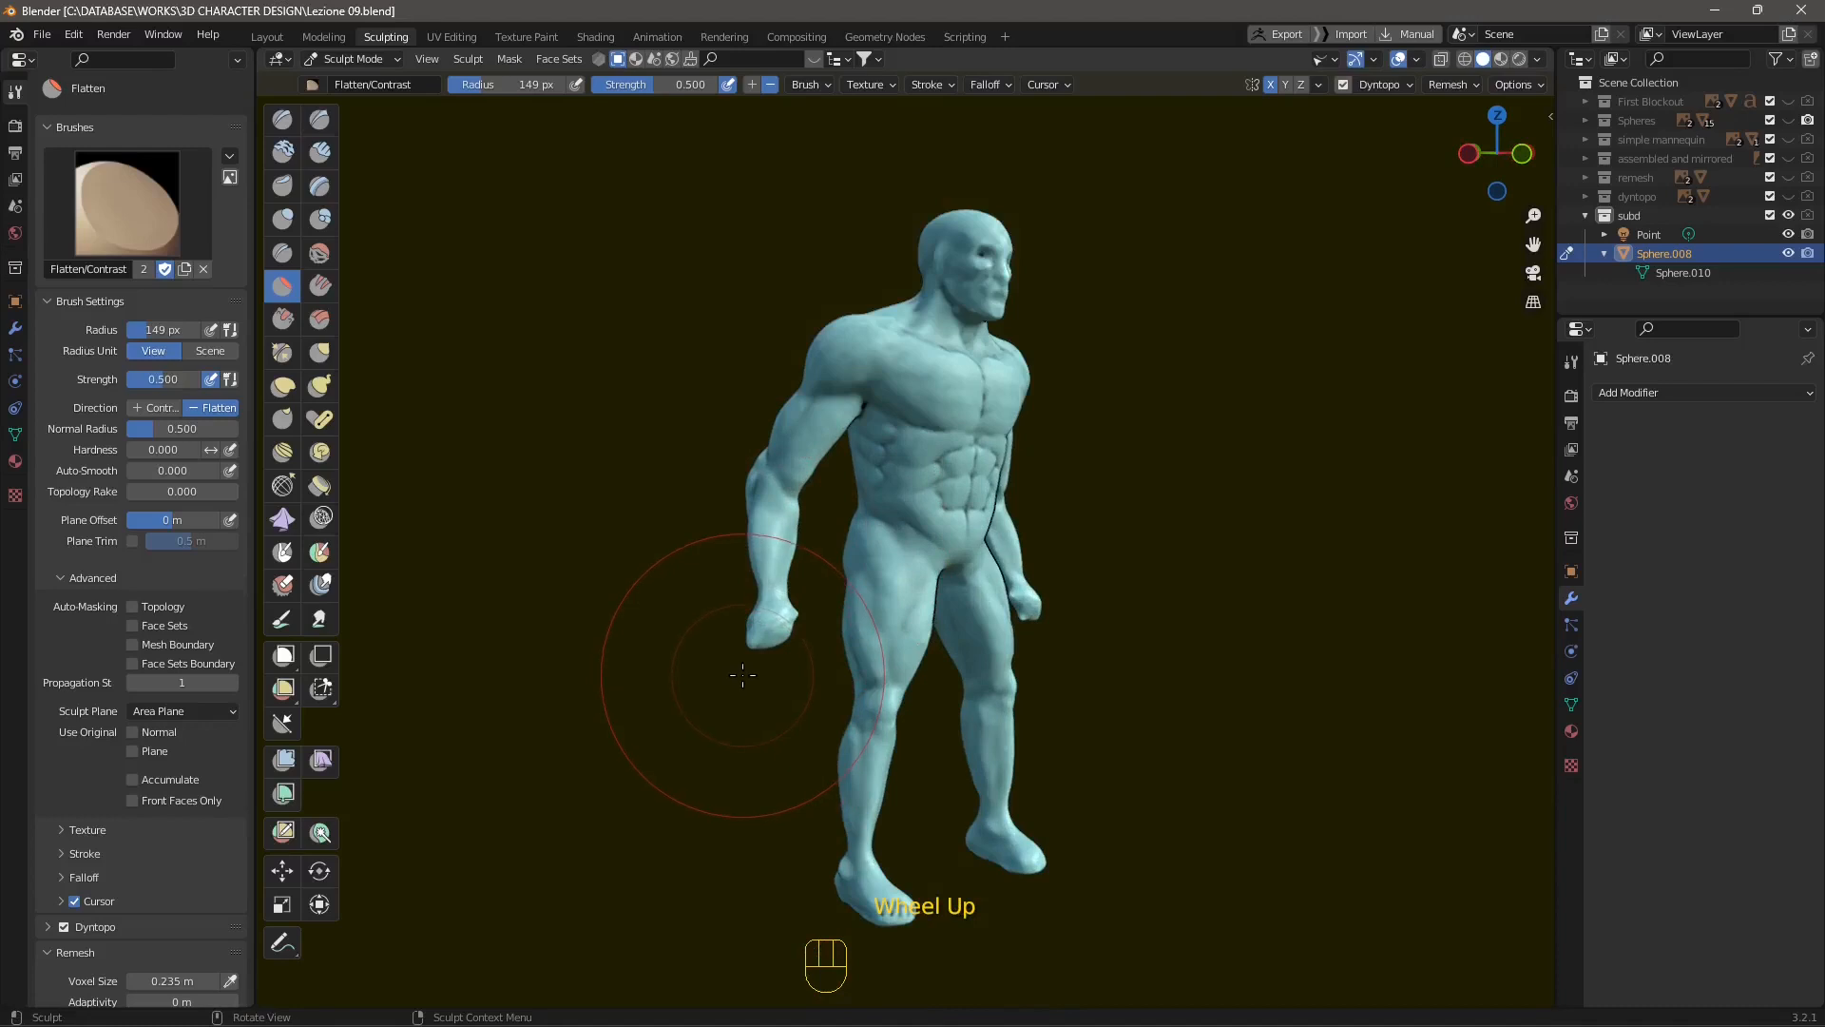
pyautogui.moveTo(778, 610); pyautogui.dragTo(760, 689, button='middle')
pyautogui.moveTo(950, 609); pyautogui.dragTo(770, 611, button='middle')
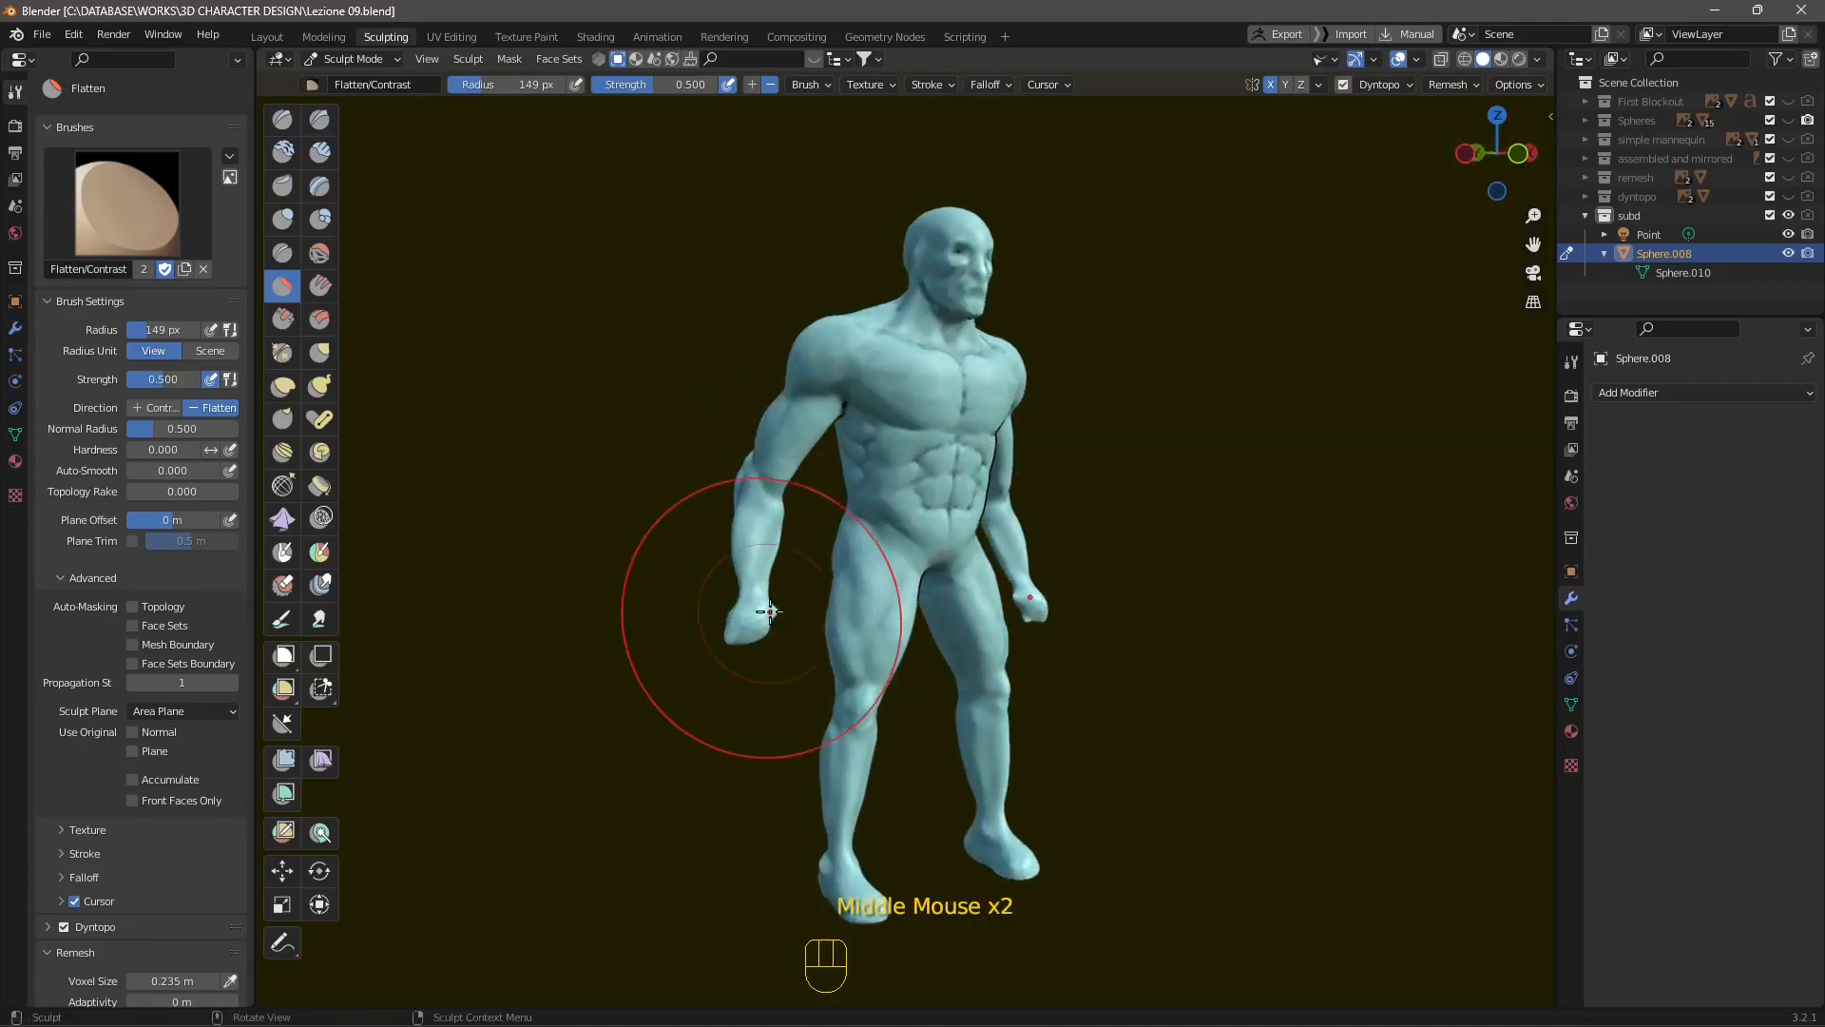
pyautogui.moveTo(835, 771)
pyautogui.mouseDown(button='middle')
pyautogui.moveTo(884, 768)
pyautogui.moveTo(837, 751)
pyautogui.mouseUp(button='middle')
# Step: Open the recent file hand.blend and examine its three stages of the hand model
pyautogui.click(43, 35)
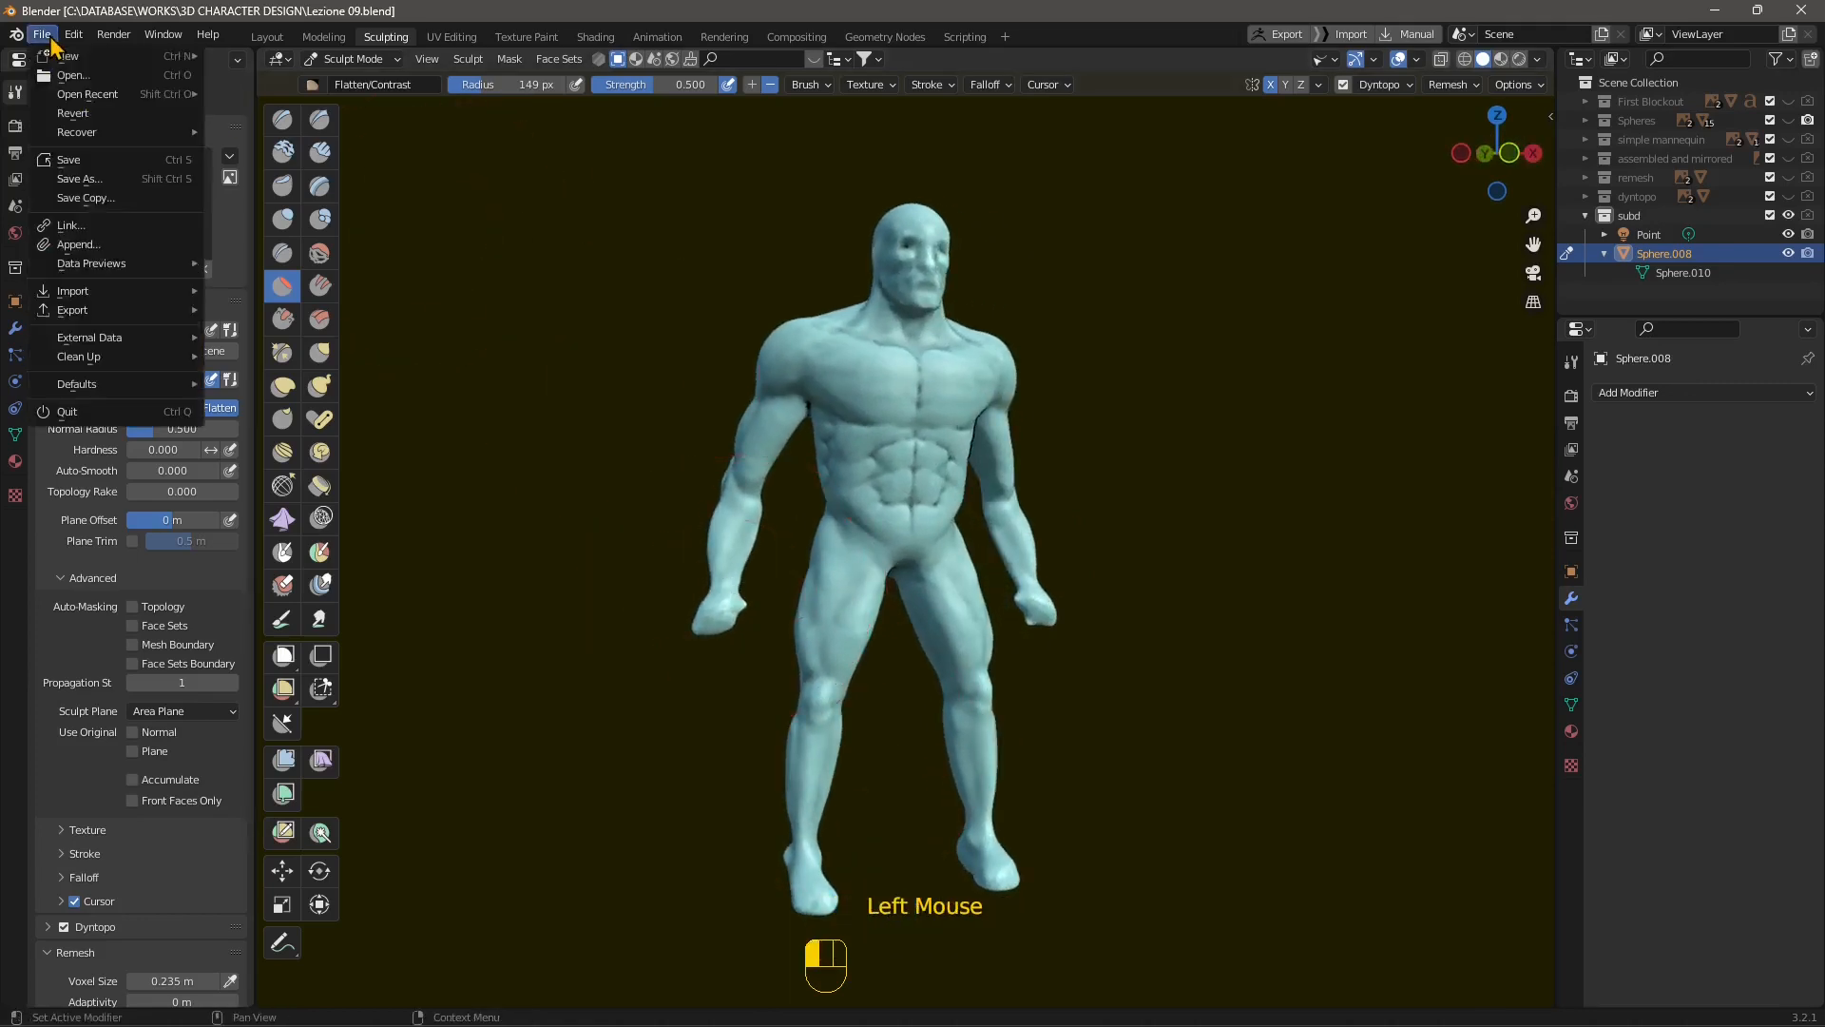
pyautogui.moveTo(104, 94)
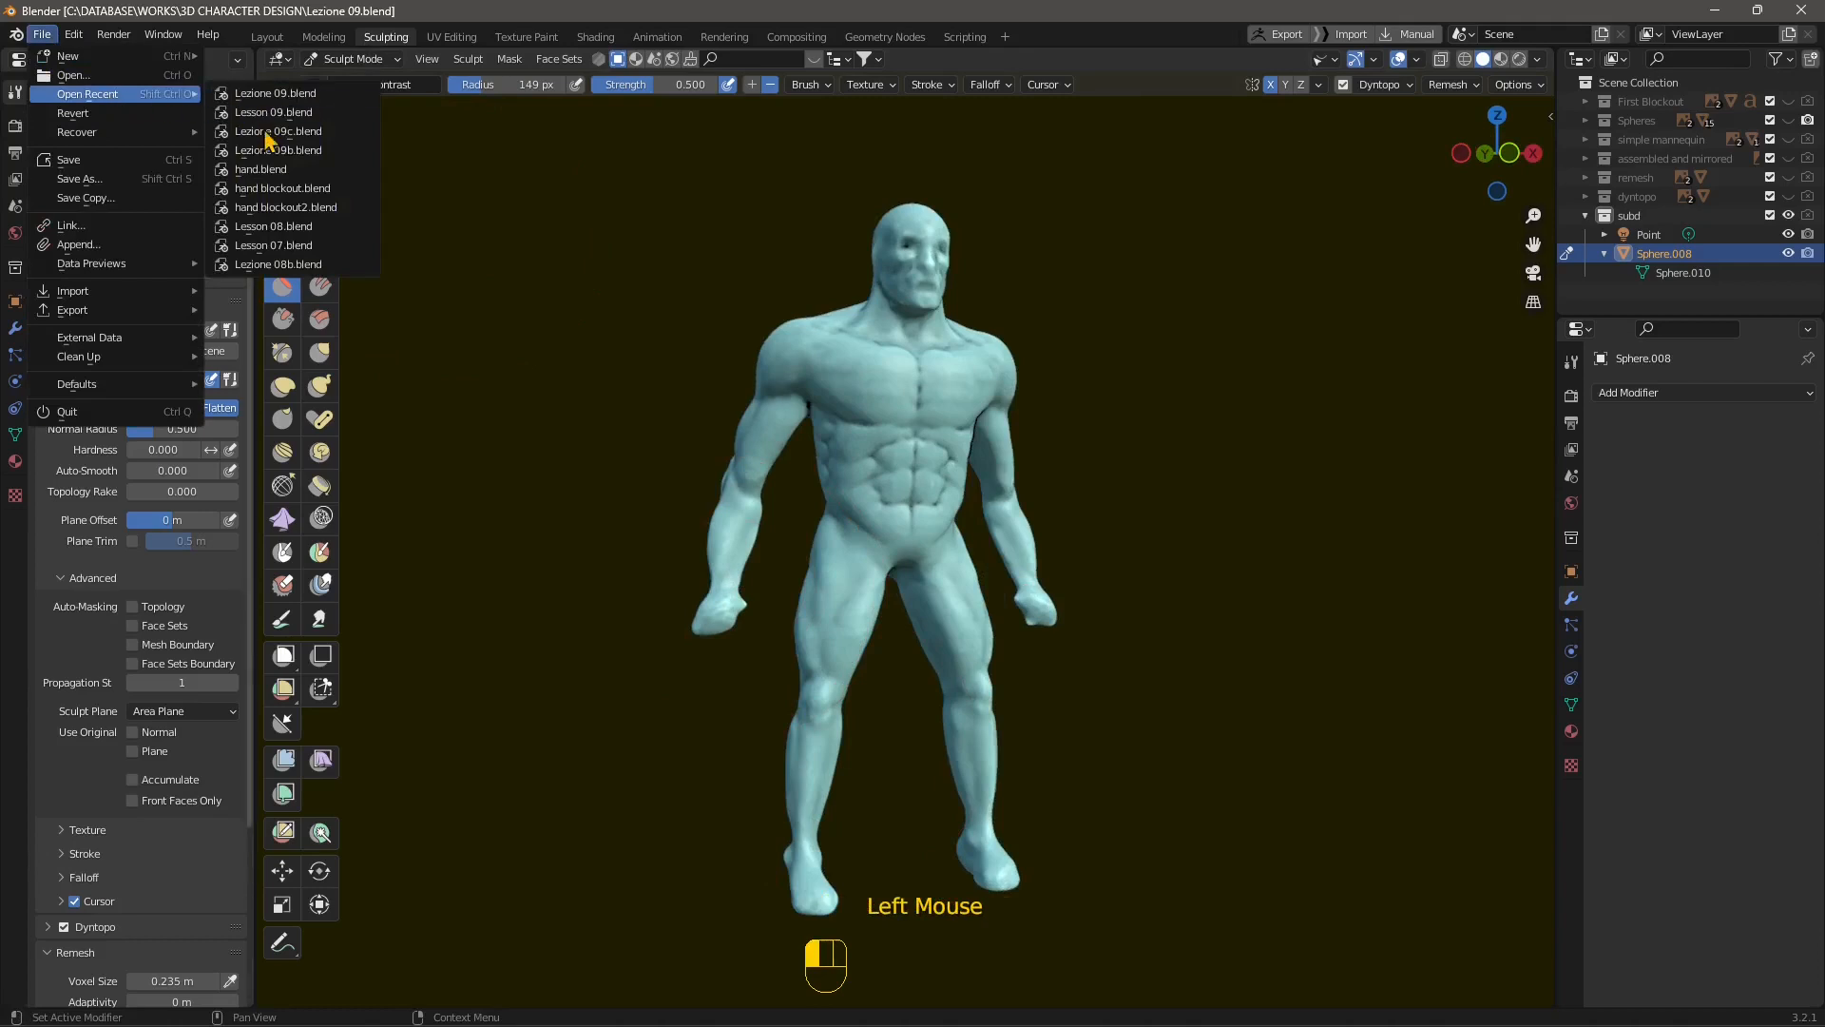
pyautogui.click(266, 169)
pyautogui.scroll(-2, 766, 717)
pyautogui.moveTo(766, 717); pyautogui.dragTo(472, 478, button='middle')
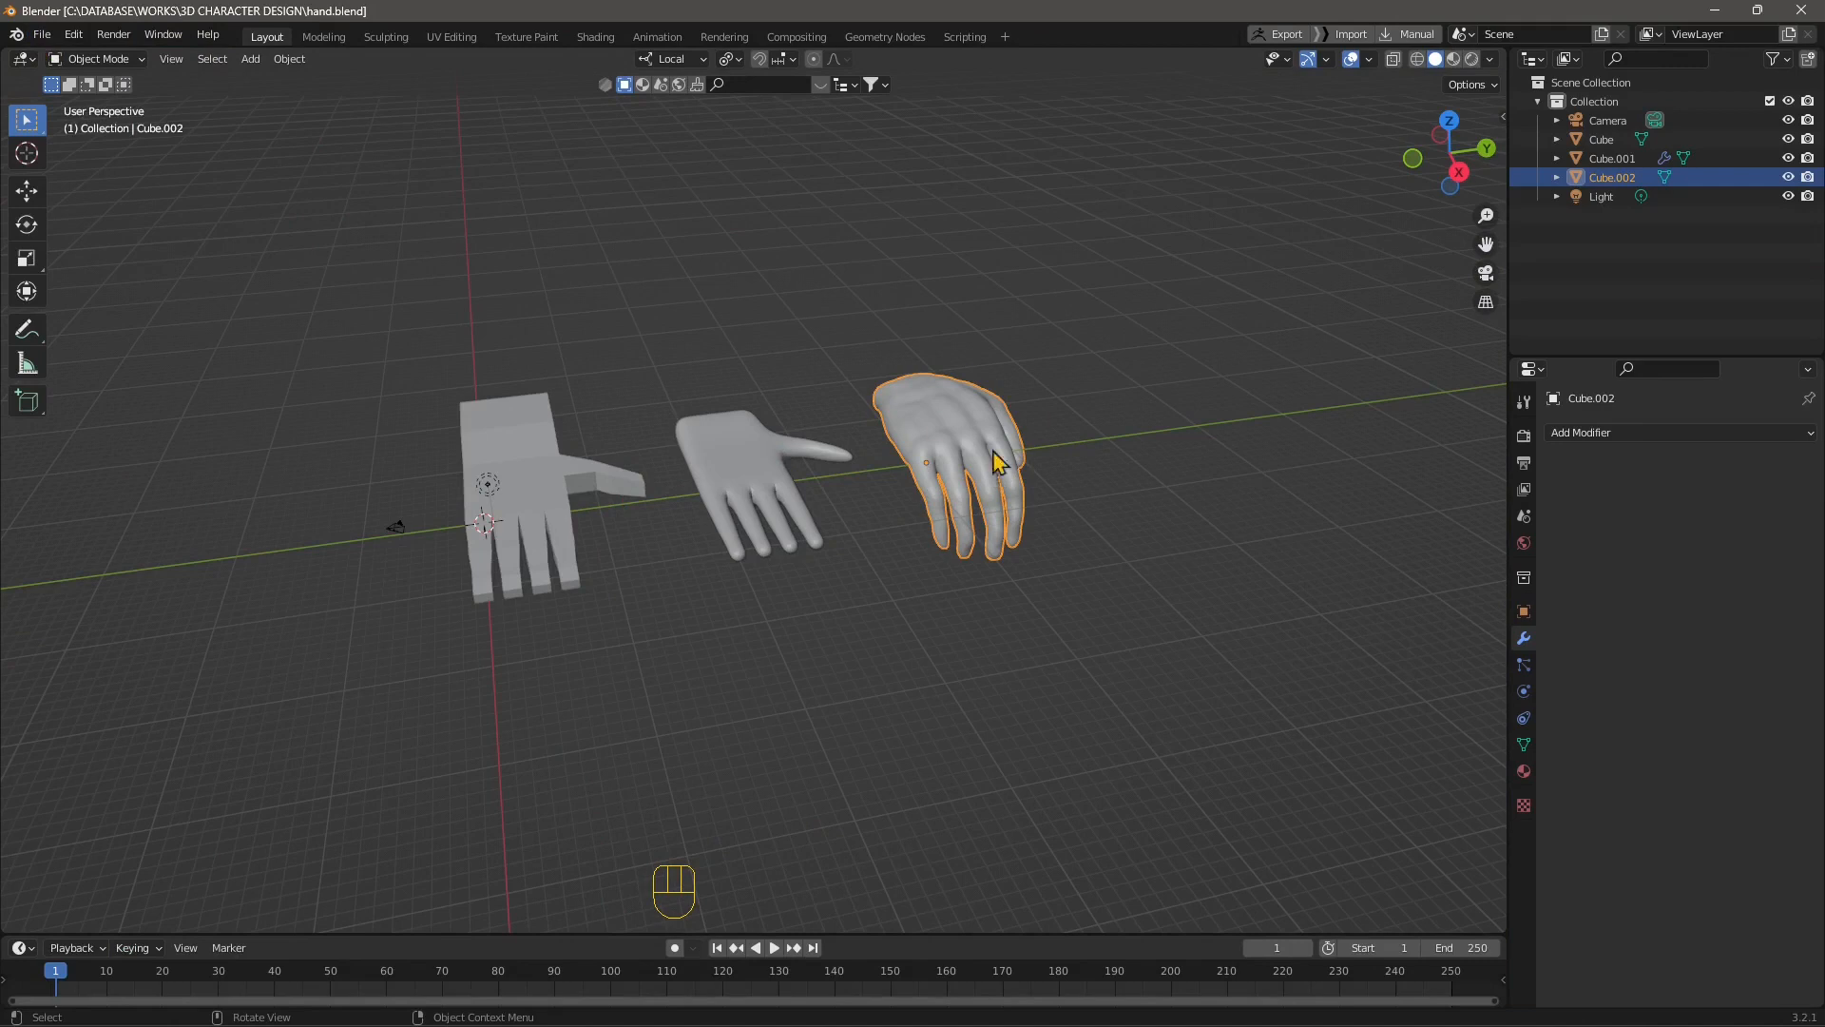
pyautogui.moveTo(996, 463); pyautogui.dragTo(1033, 534, button='middle')
pyautogui.moveTo(819, 454); pyautogui.dragTo(713, 553, button='middle')
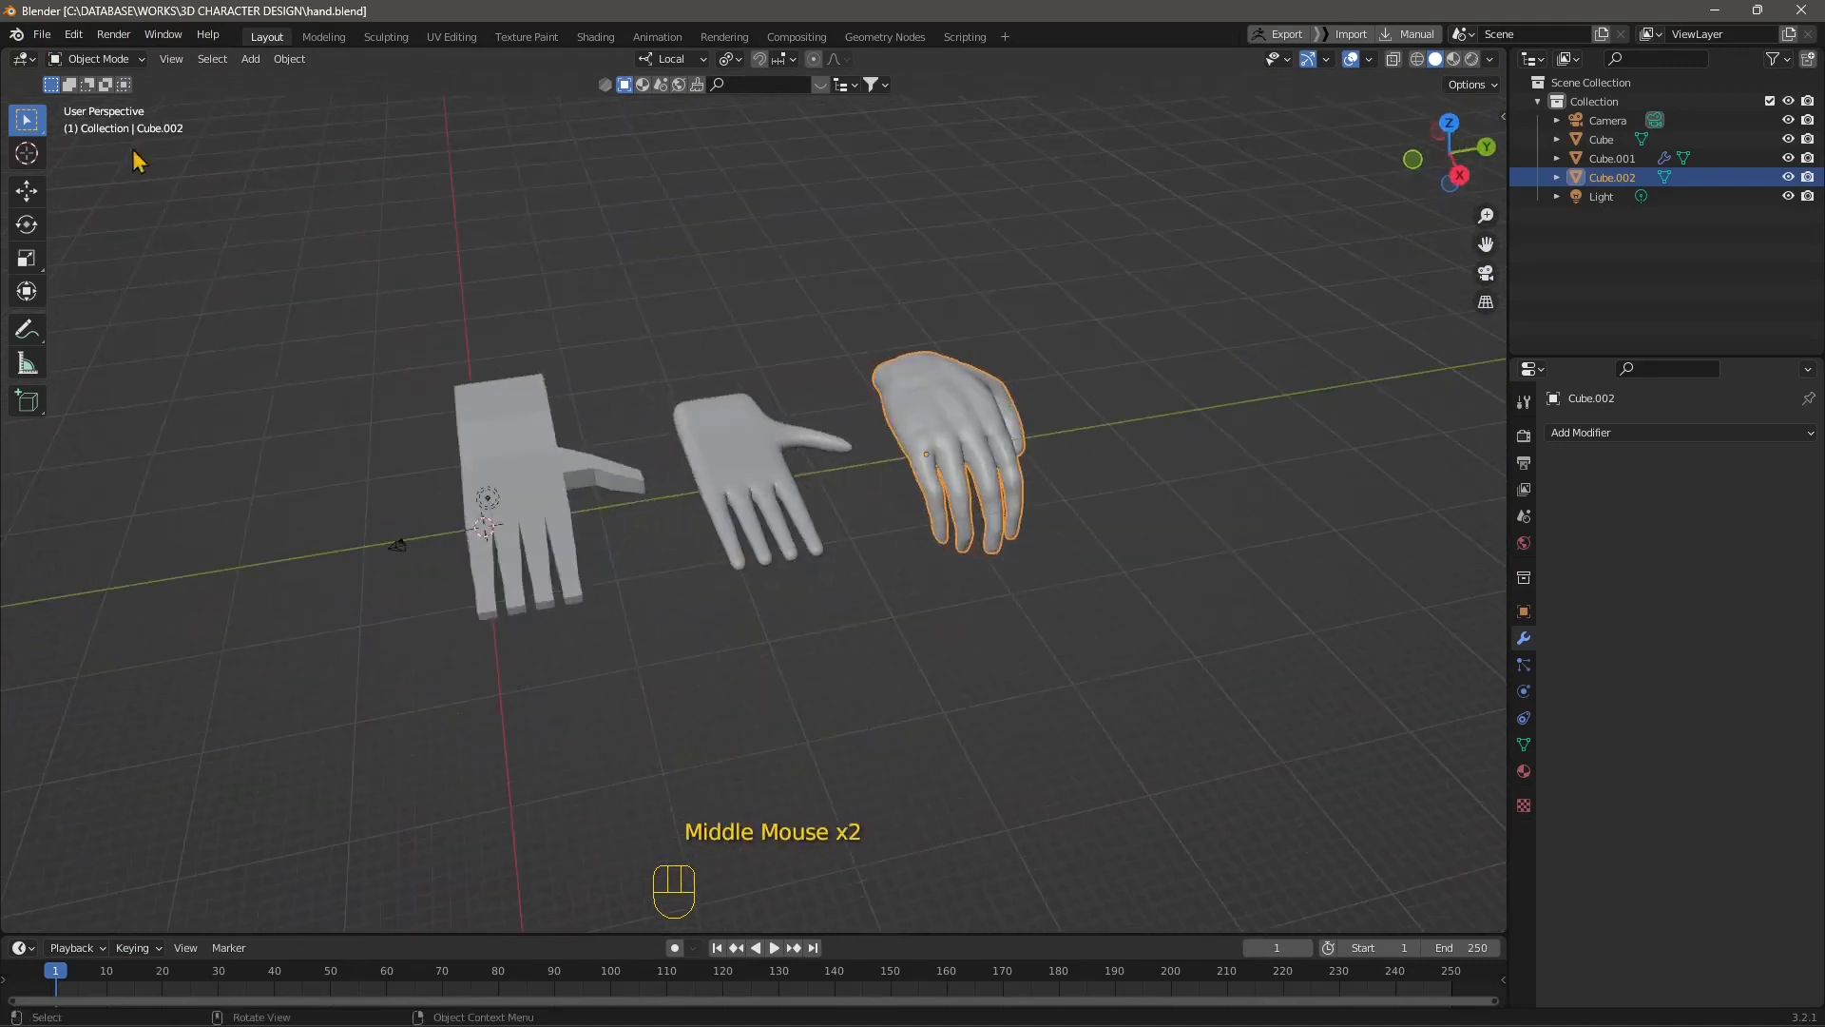
# Step: Open the recent file hand blockout2.blend and examine its hands built from blocks and cylinders
pyautogui.click(42, 34)
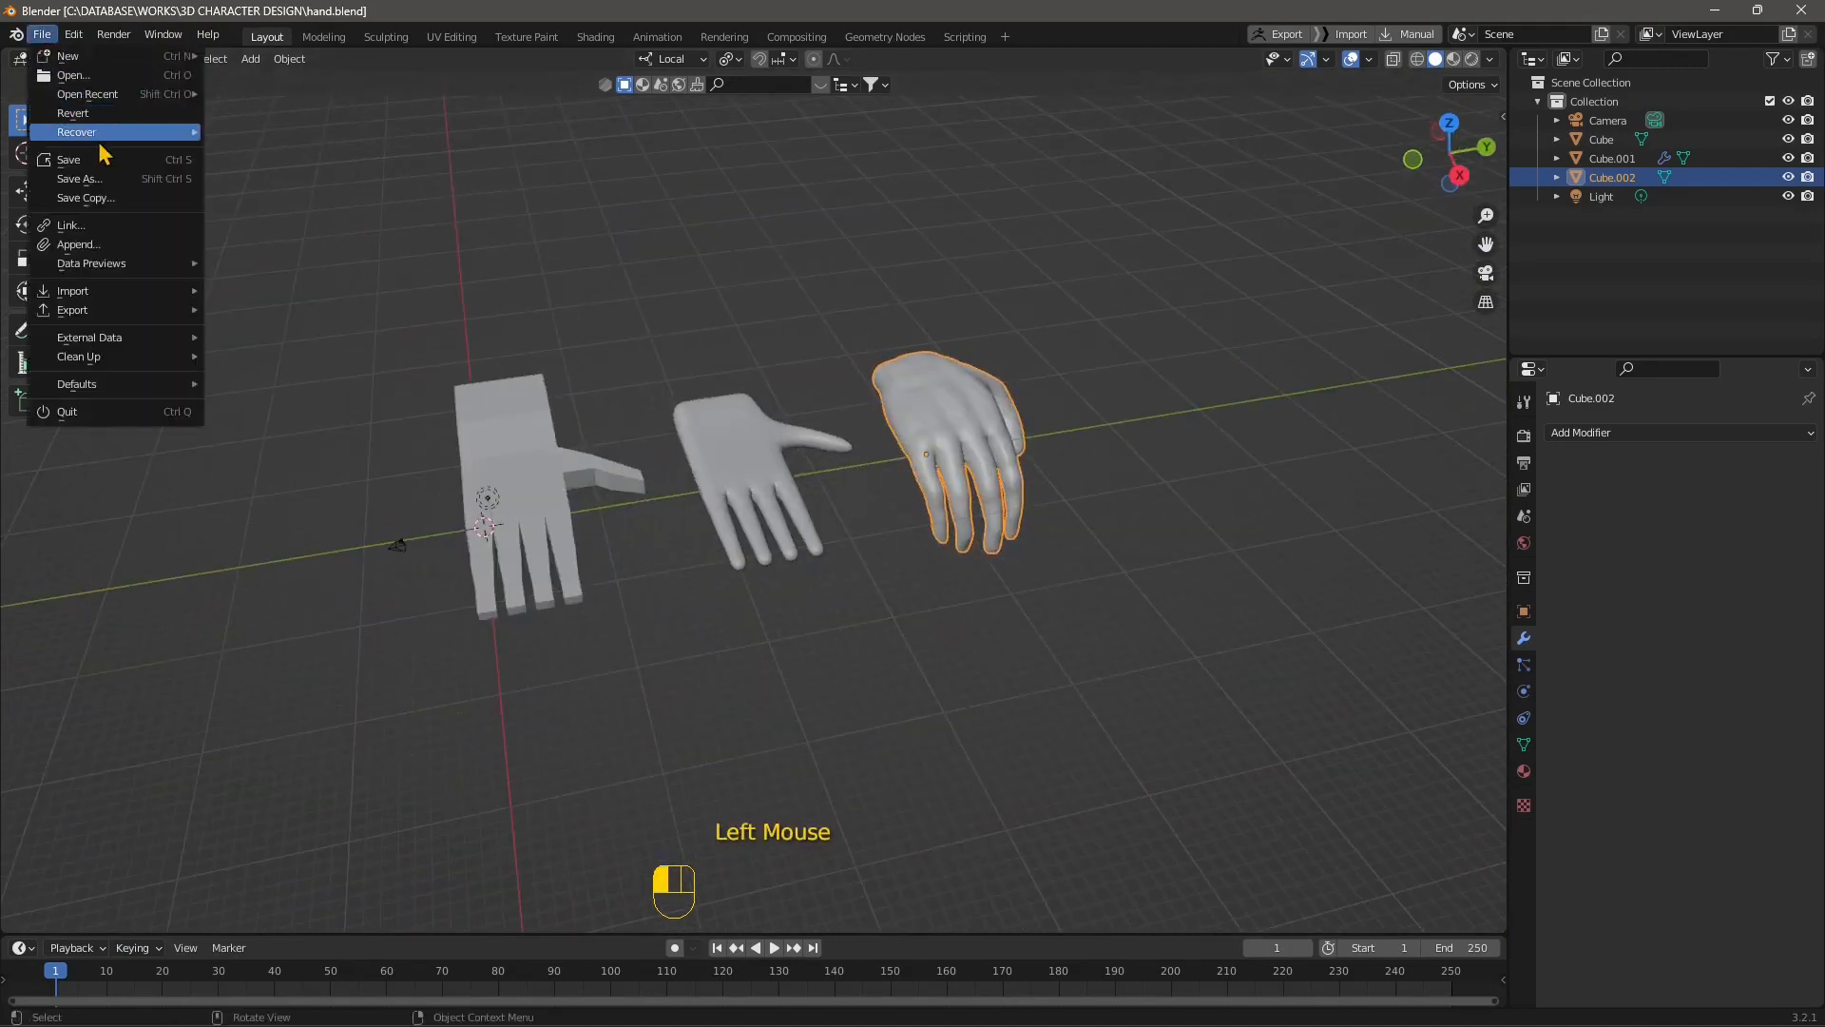
pyautogui.moveTo(128, 93)
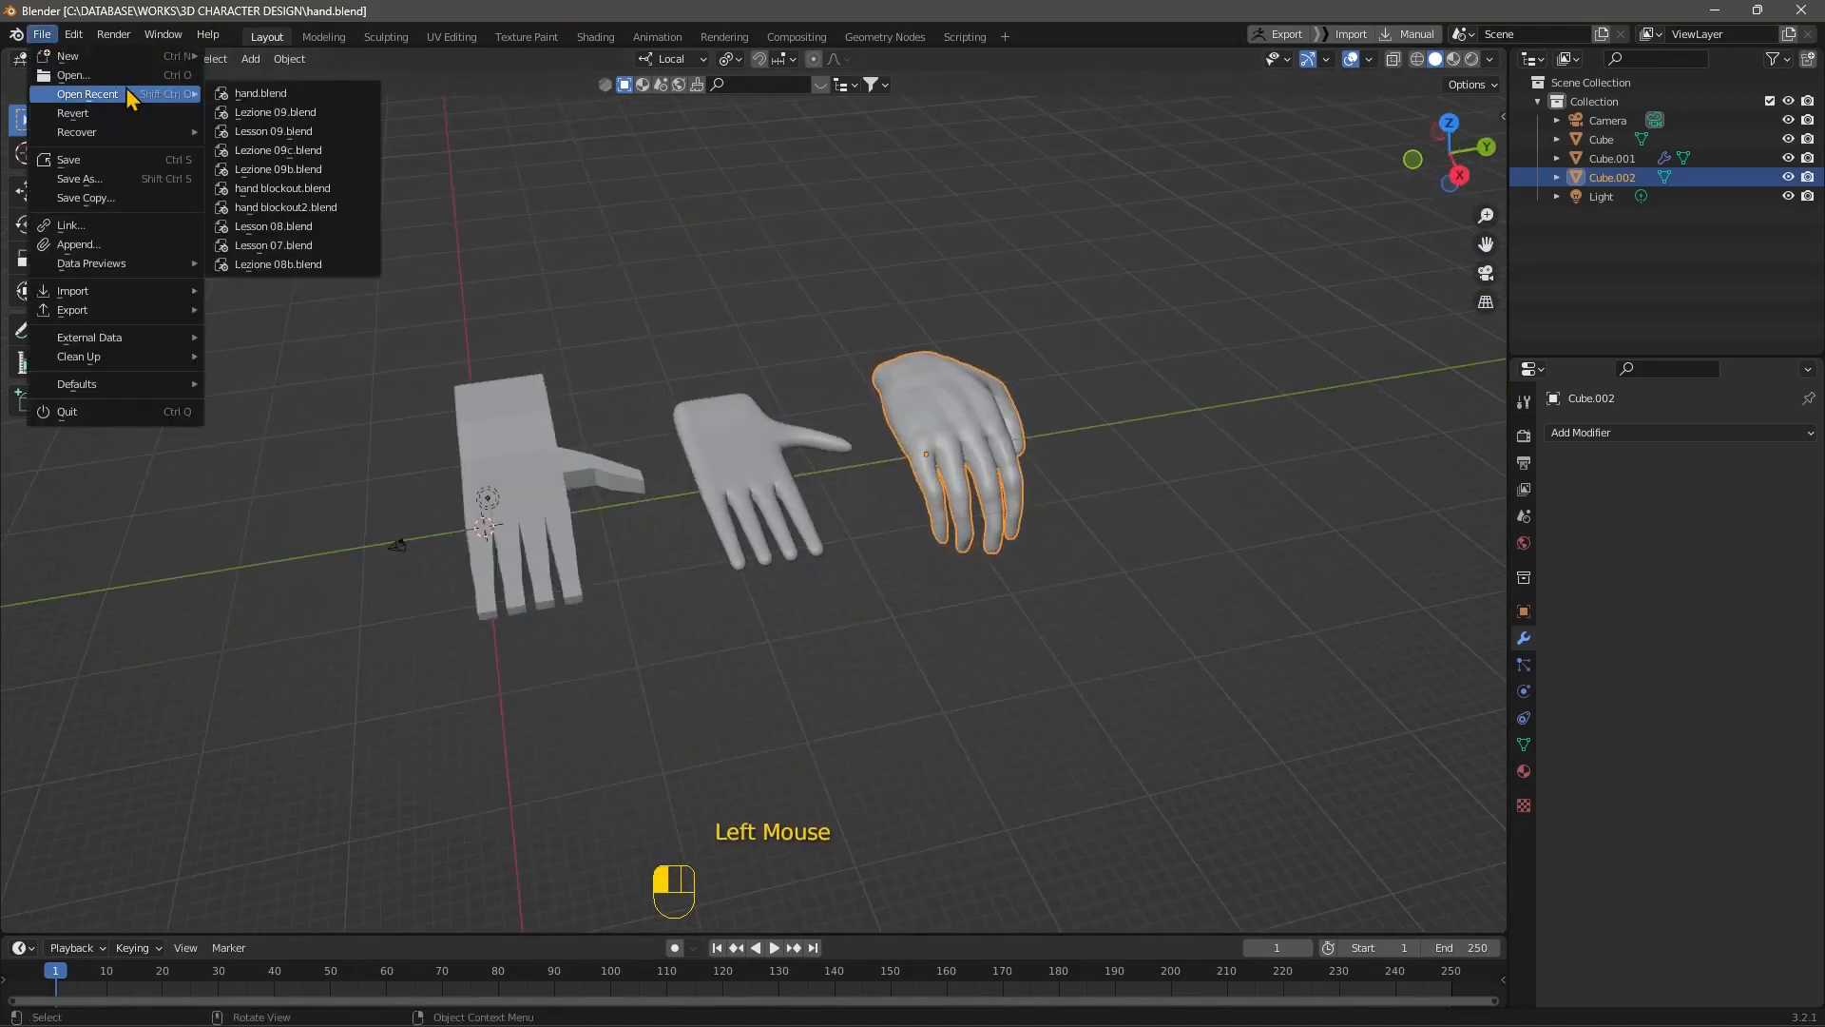
pyautogui.click(276, 206)
pyautogui.scroll(-3, 493, 732)
pyautogui.moveTo(493, 732); pyautogui.dragTo(664, 510, button='middle')
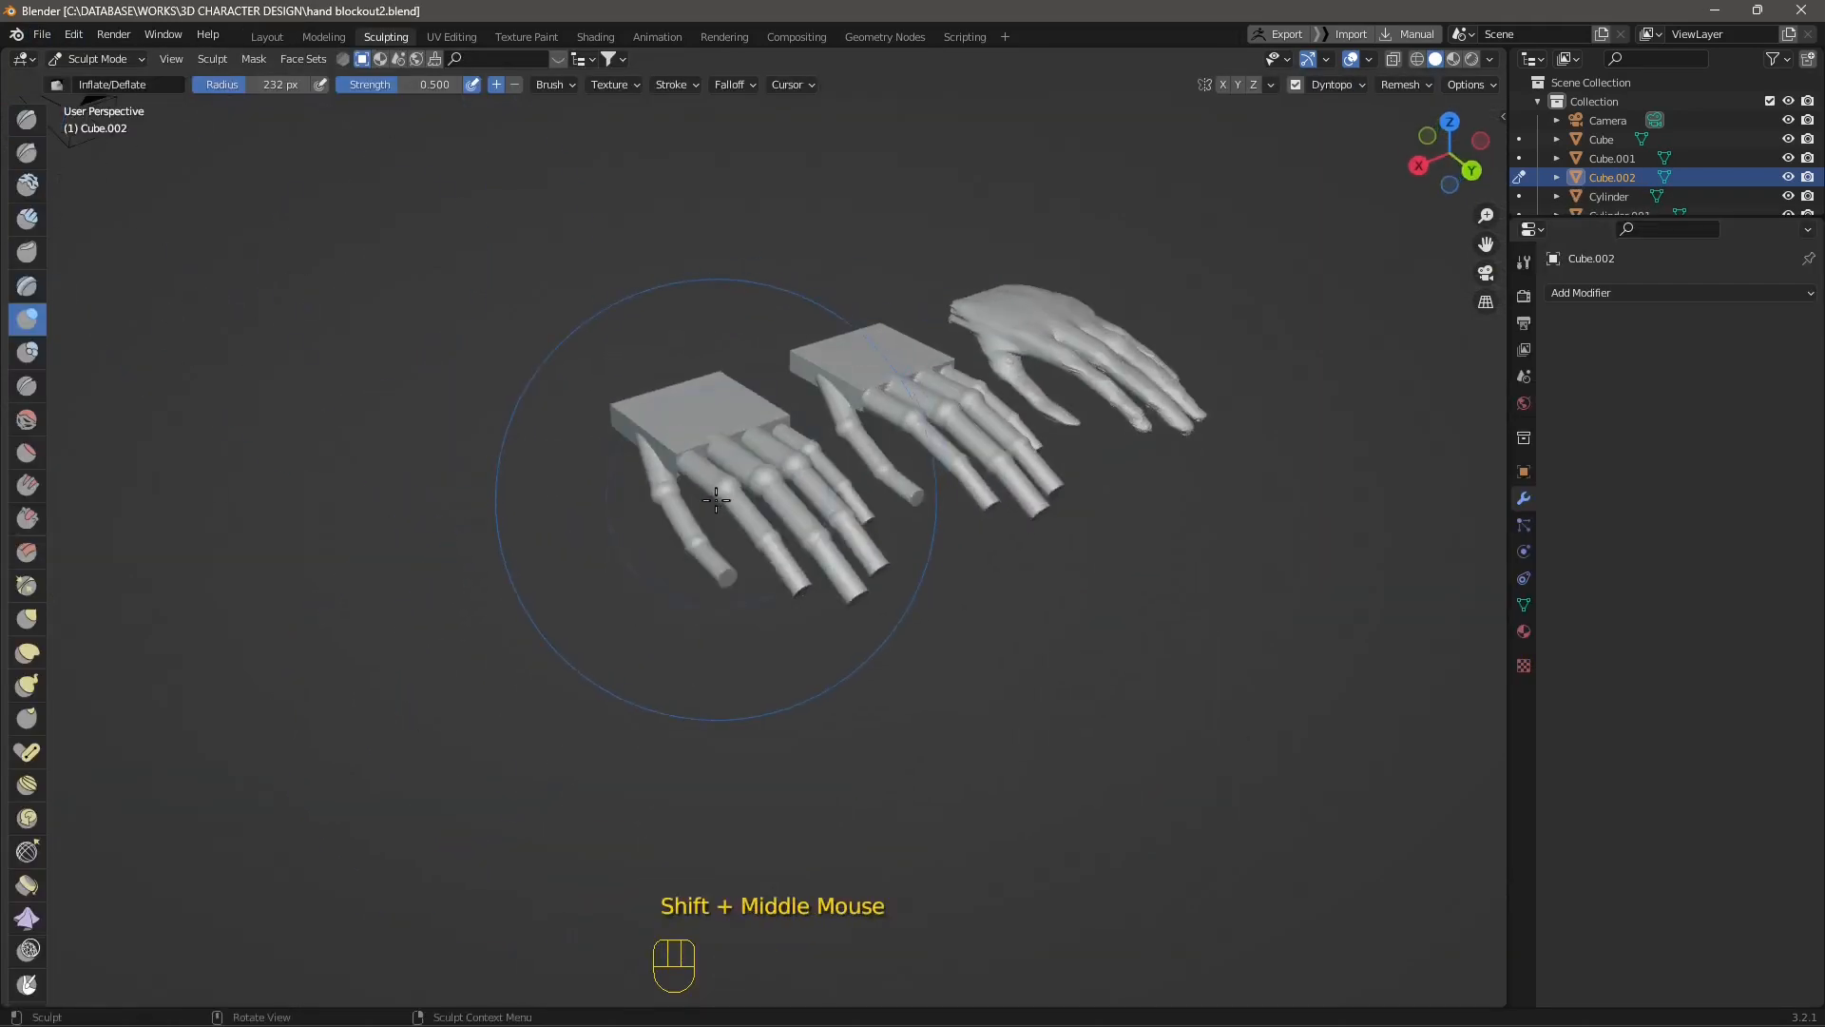
pyautogui.scroll(3, 568, 328)
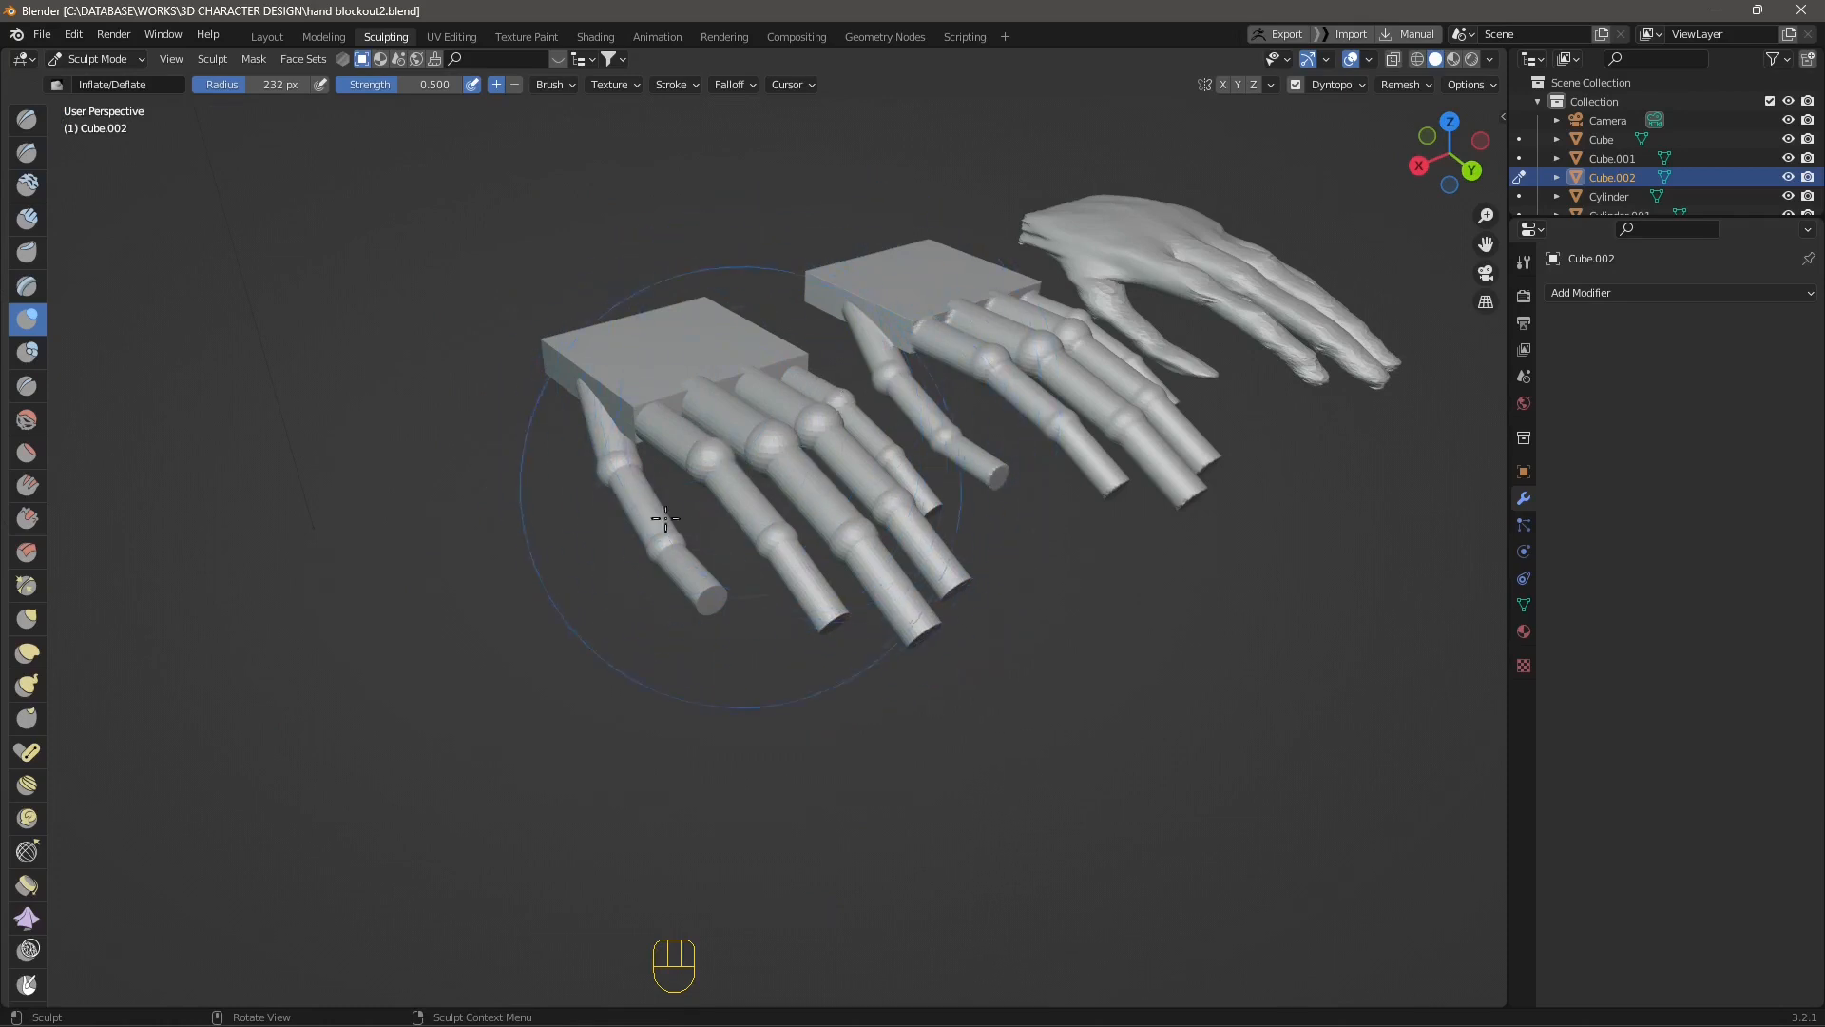
# Step: Select the palm block and the index finger's first cylinder of the front hand blockout in the Layout workspace
pyautogui.click(276, 40)
pyautogui.click(366, 423)
pyautogui.moveTo(383, 498); pyautogui.dragTo(548, 500, button='middle')
pyautogui.scroll(2, 555, 490)
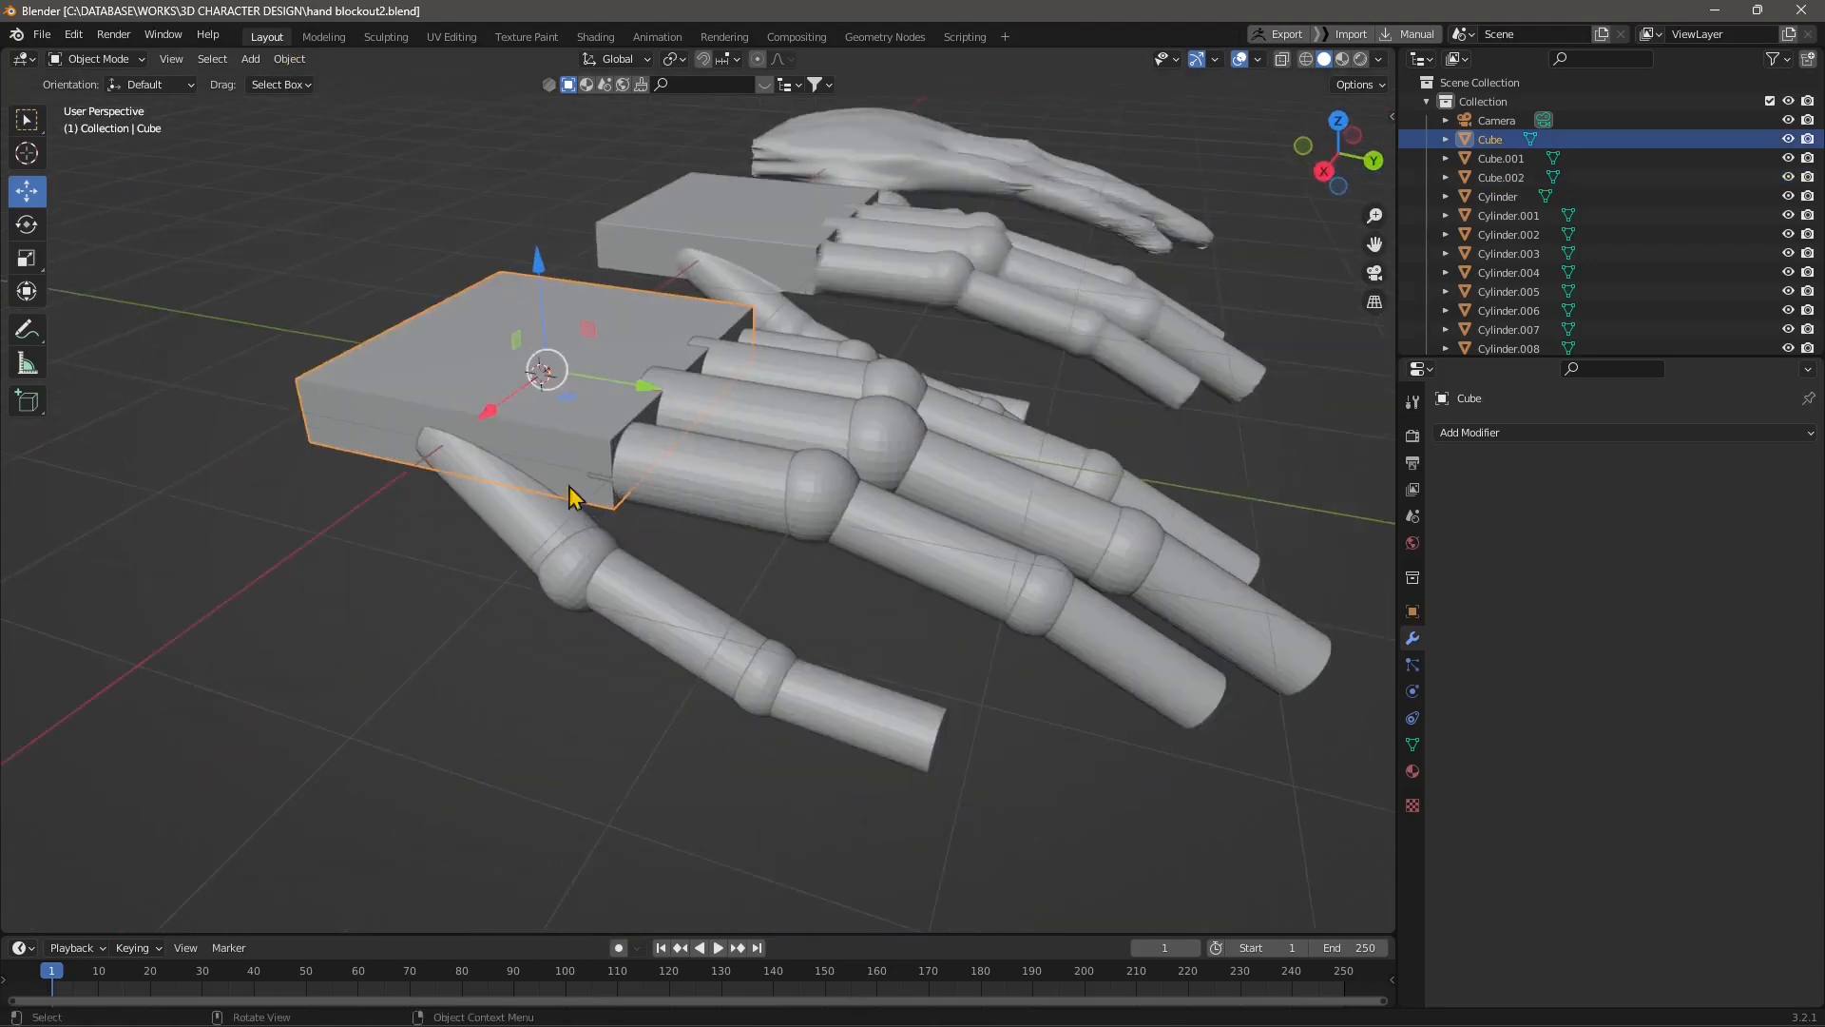
pyautogui.click(702, 528)
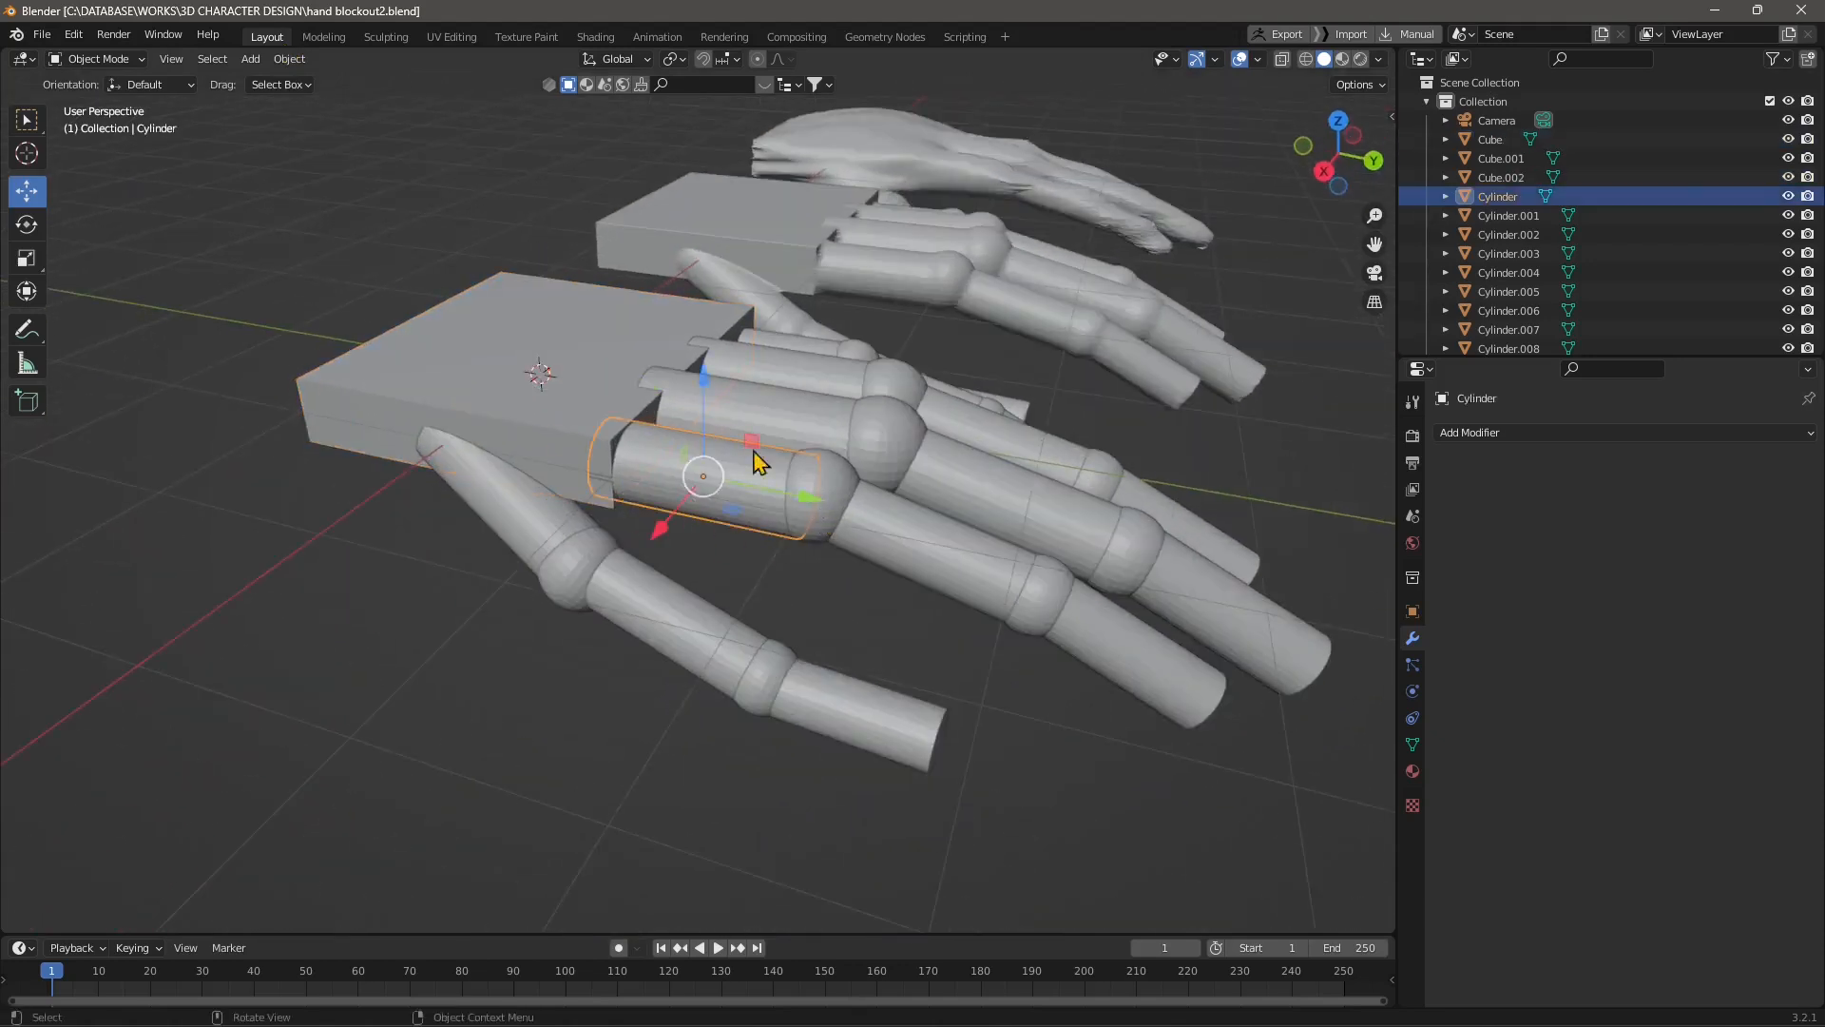
# Step: Pick out the front hand's index finger cylinders and joint spheres one by one to examine how the finger is assembled
pyautogui.keyDown('shift'); pyautogui.click(824, 478); pyautogui.keyUp('shift')
pyautogui.click(688, 476)
pyautogui.click(834, 490)
pyautogui.click(980, 588)
pyautogui.click(1040, 609)
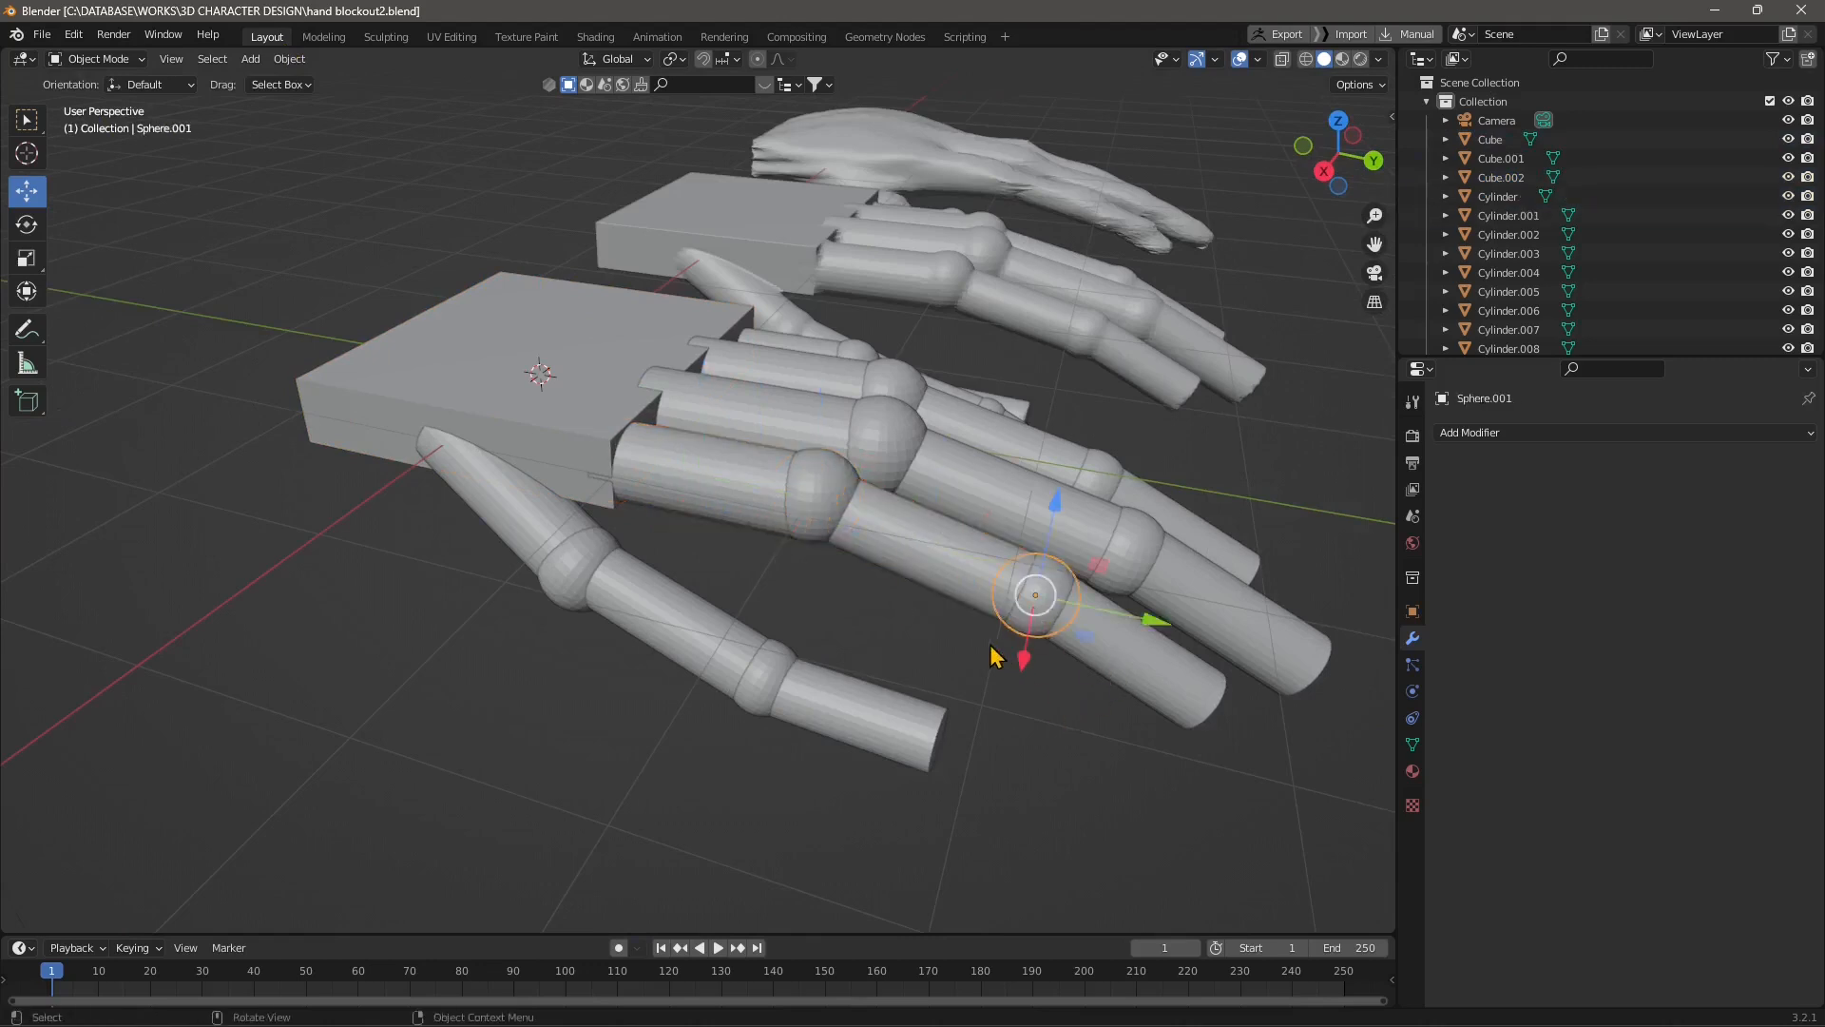
pyautogui.moveTo(991, 656); pyautogui.dragTo(946, 456, button='middle')
pyautogui.click(930, 427)
pyautogui.click(1053, 489)
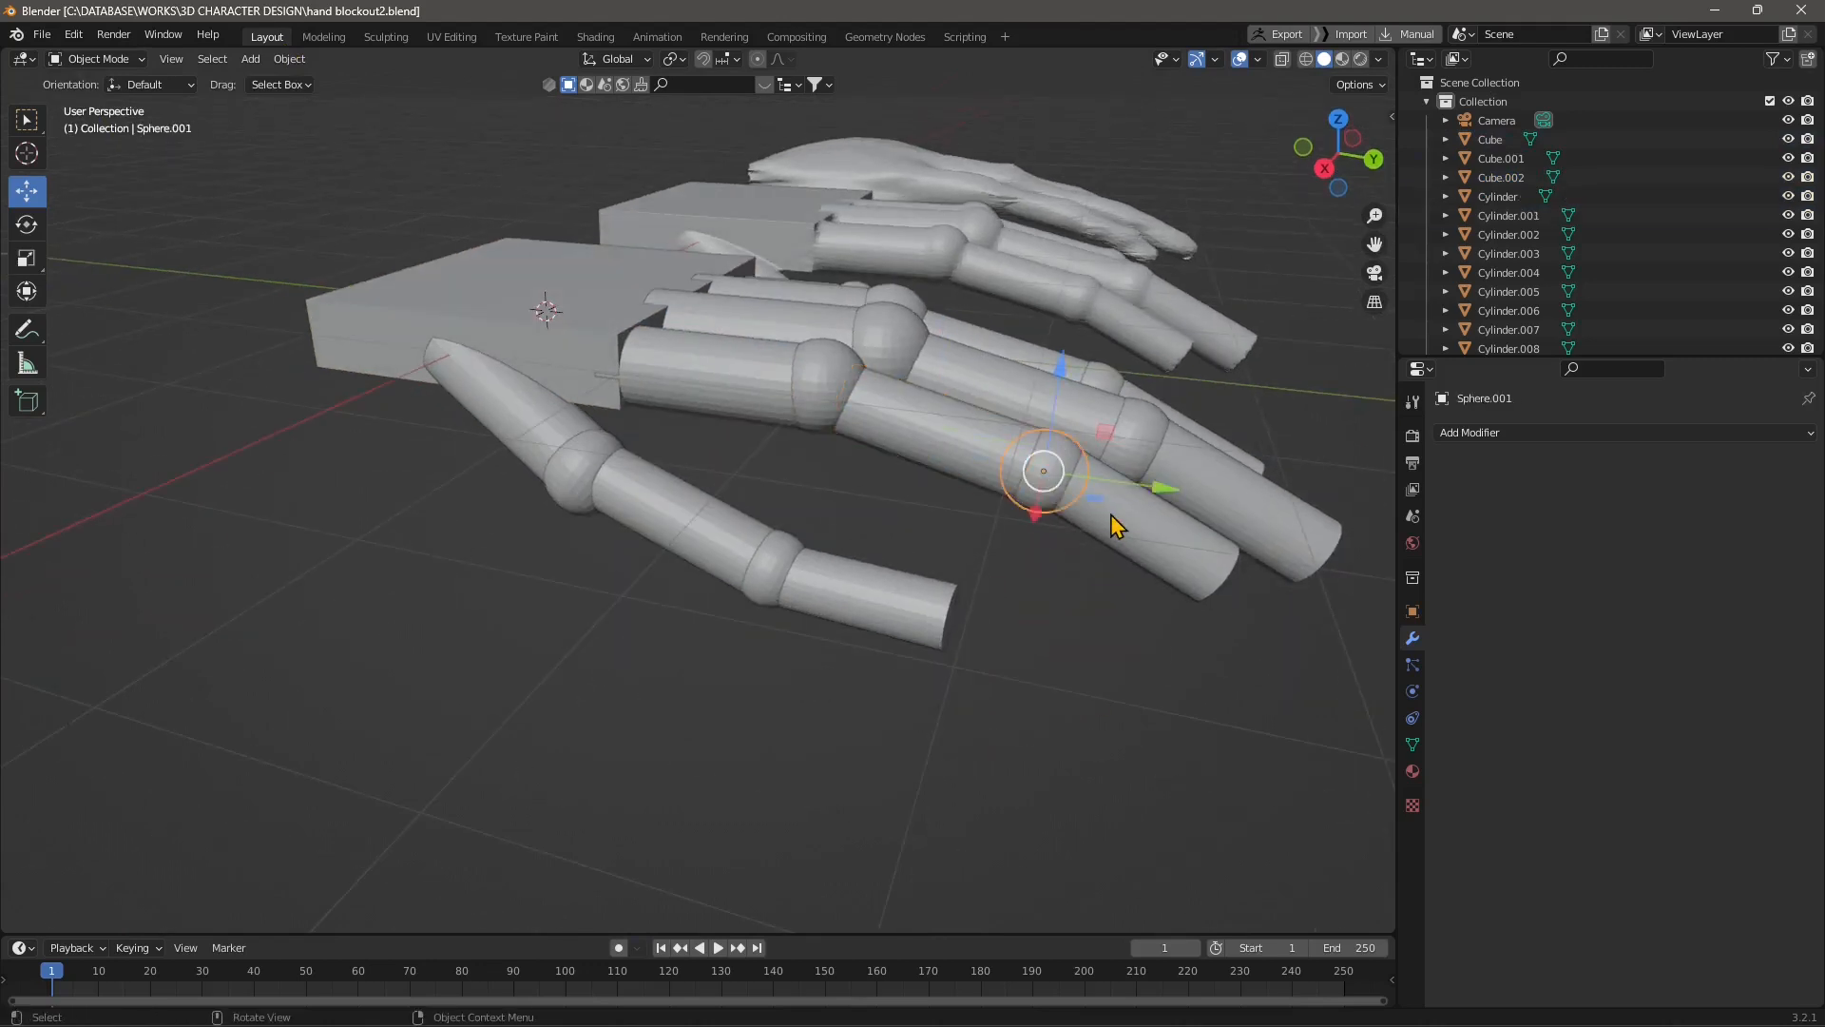
pyautogui.click(1137, 563)
# Step: Rotate the index finger's two outer cylinders and the joint between them downward, moving them back against the first joint sphere
pyautogui.click(950, 425)
pyautogui.keyDown('shift'); pyautogui.click(1121, 521); pyautogui.keyUp('shift')
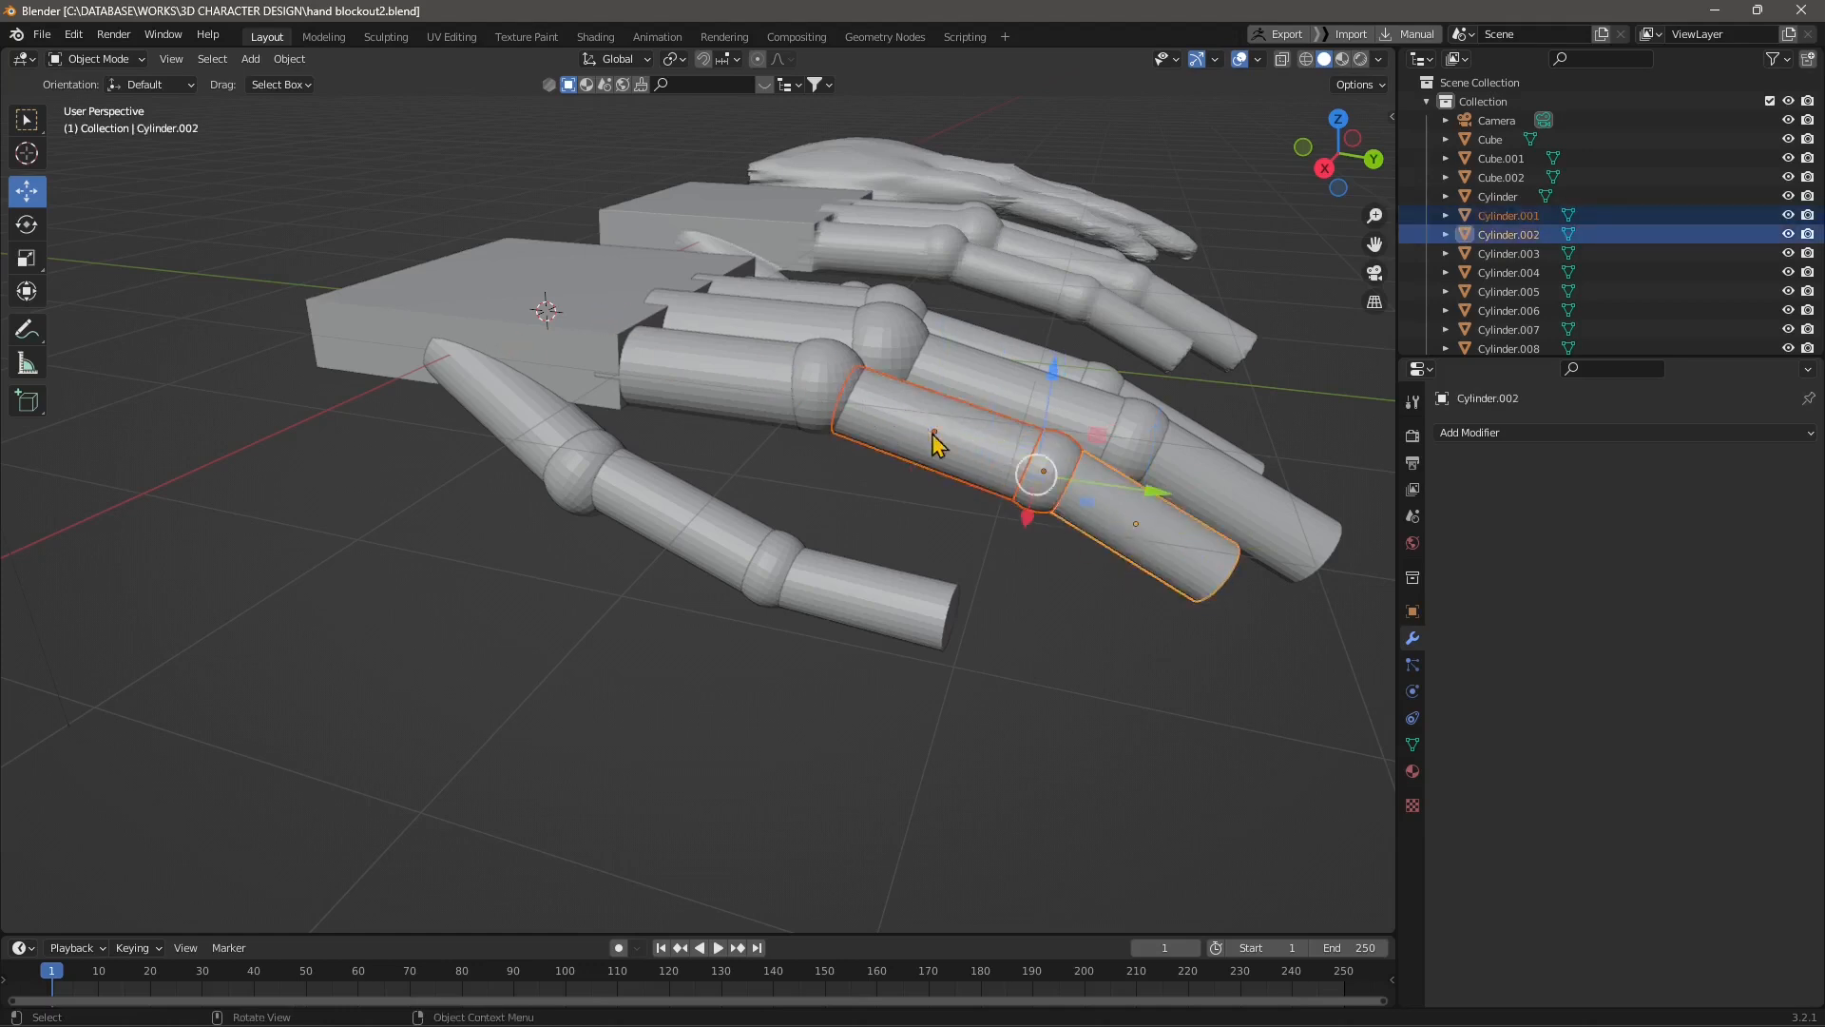
pyautogui.press('r')
pyautogui.click(918, 388)
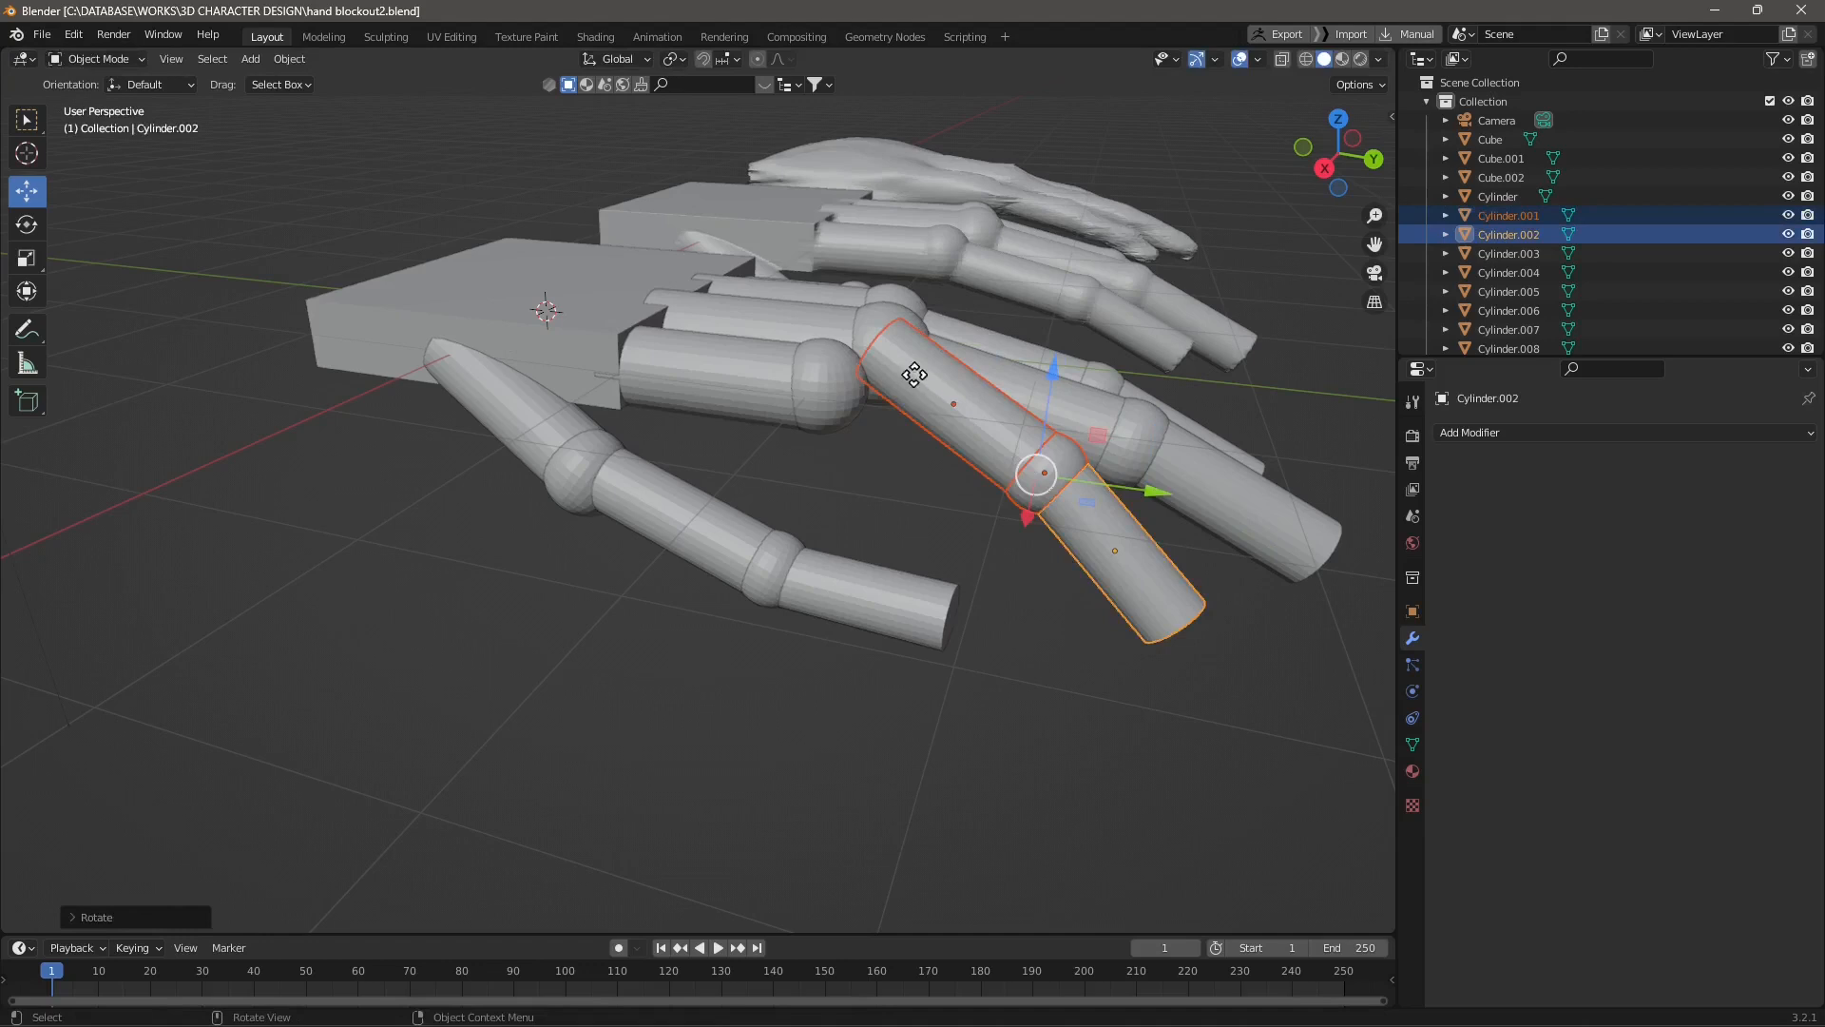
pyautogui.press('g')
pyautogui.click(870, 423)
# Step: Turn the selected outer index finger segments sideways as seen from the fingertips and reposition them under the knuckle sphere
pyautogui.moveTo(876, 433); pyautogui.dragTo(478, 568, button='middle')
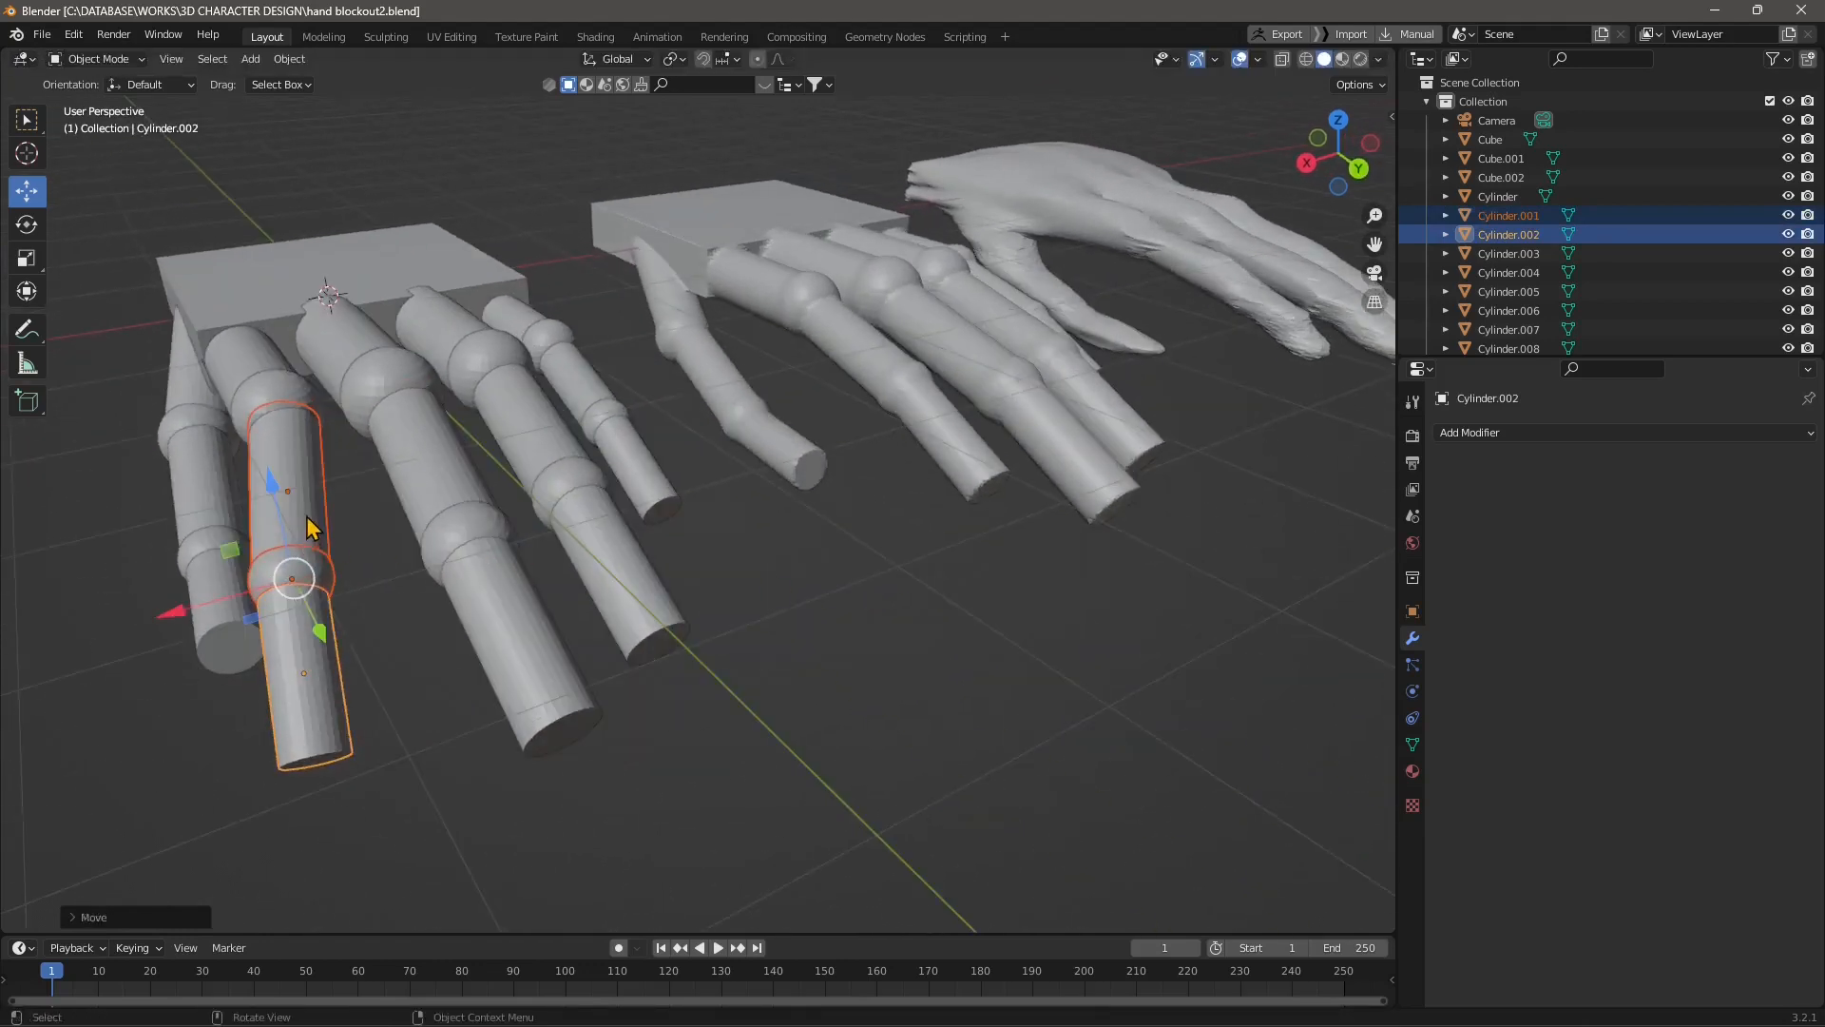
pyautogui.press('r')
pyautogui.click(236, 551)
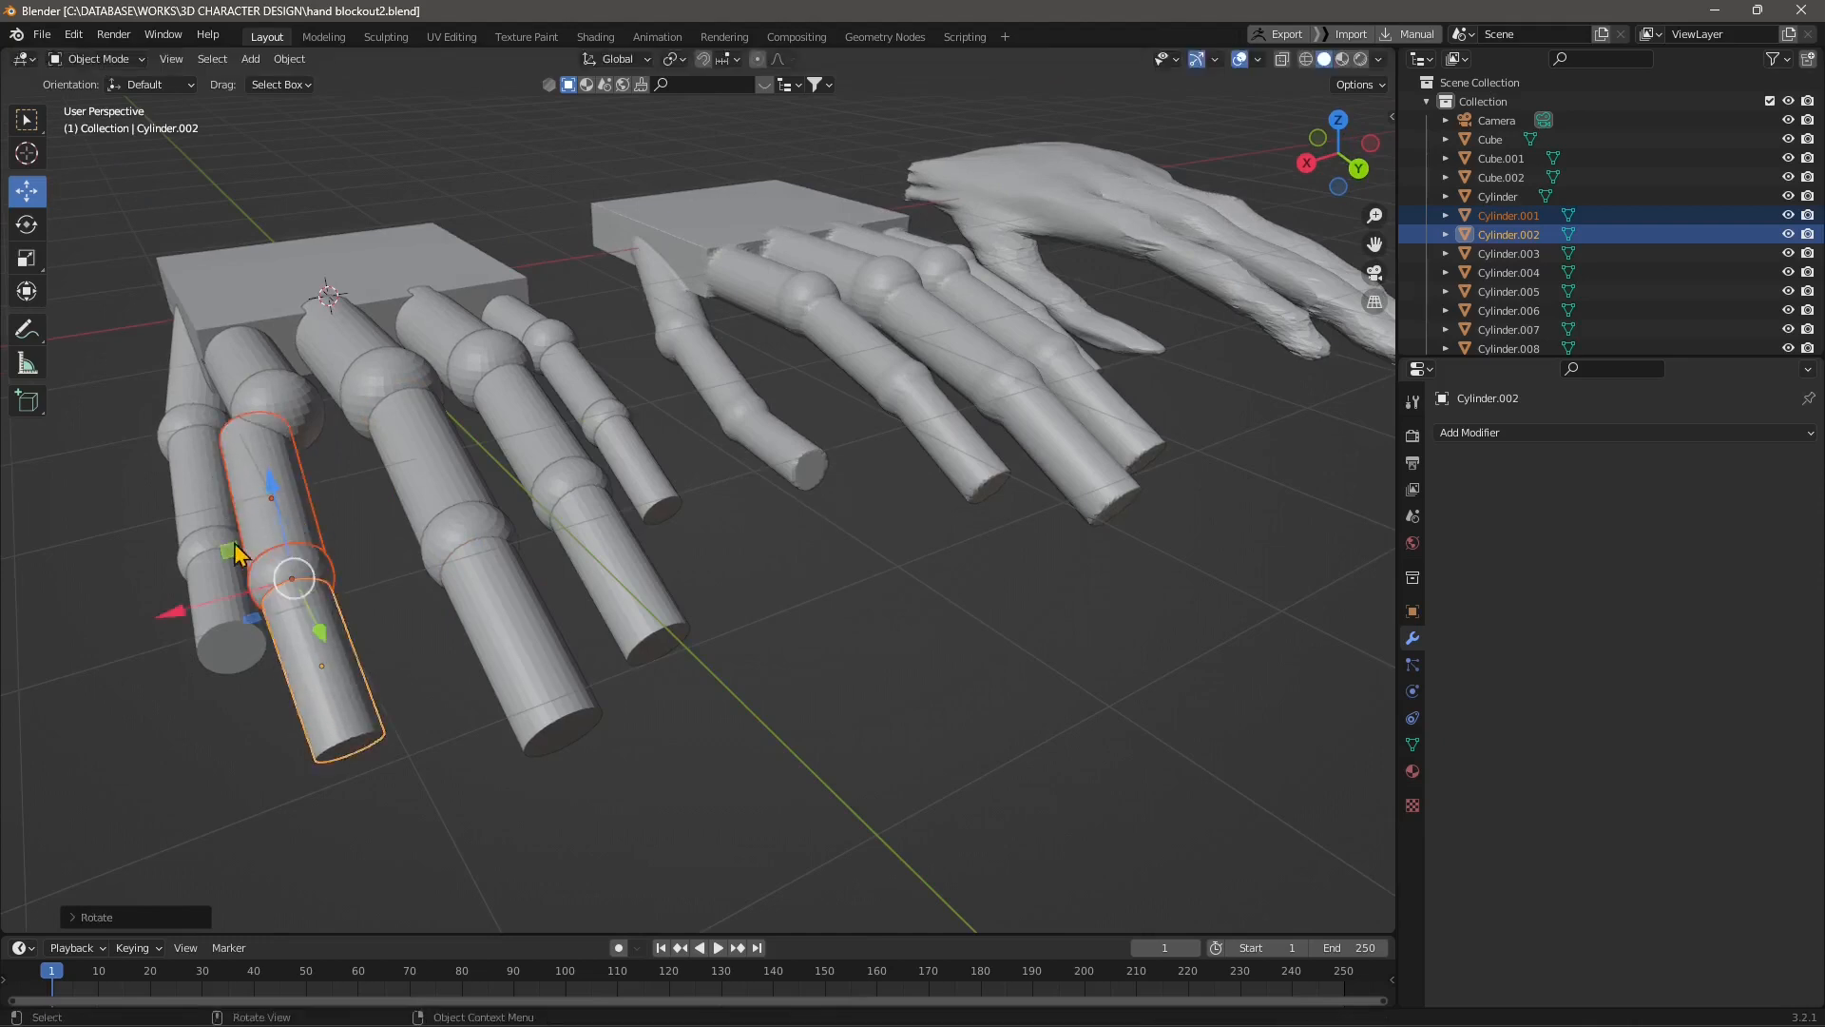
pyautogui.press('g')
pyautogui.click(253, 603)
# Step: Raise the outer index finger segments slightly to meet the knuckle sphere, deselect them and check the bent finger
pyautogui.moveTo(253, 603); pyautogui.dragTo(346, 673, button='middle')
pyautogui.moveTo(918, 450); pyautogui.dragTo(927, 432)
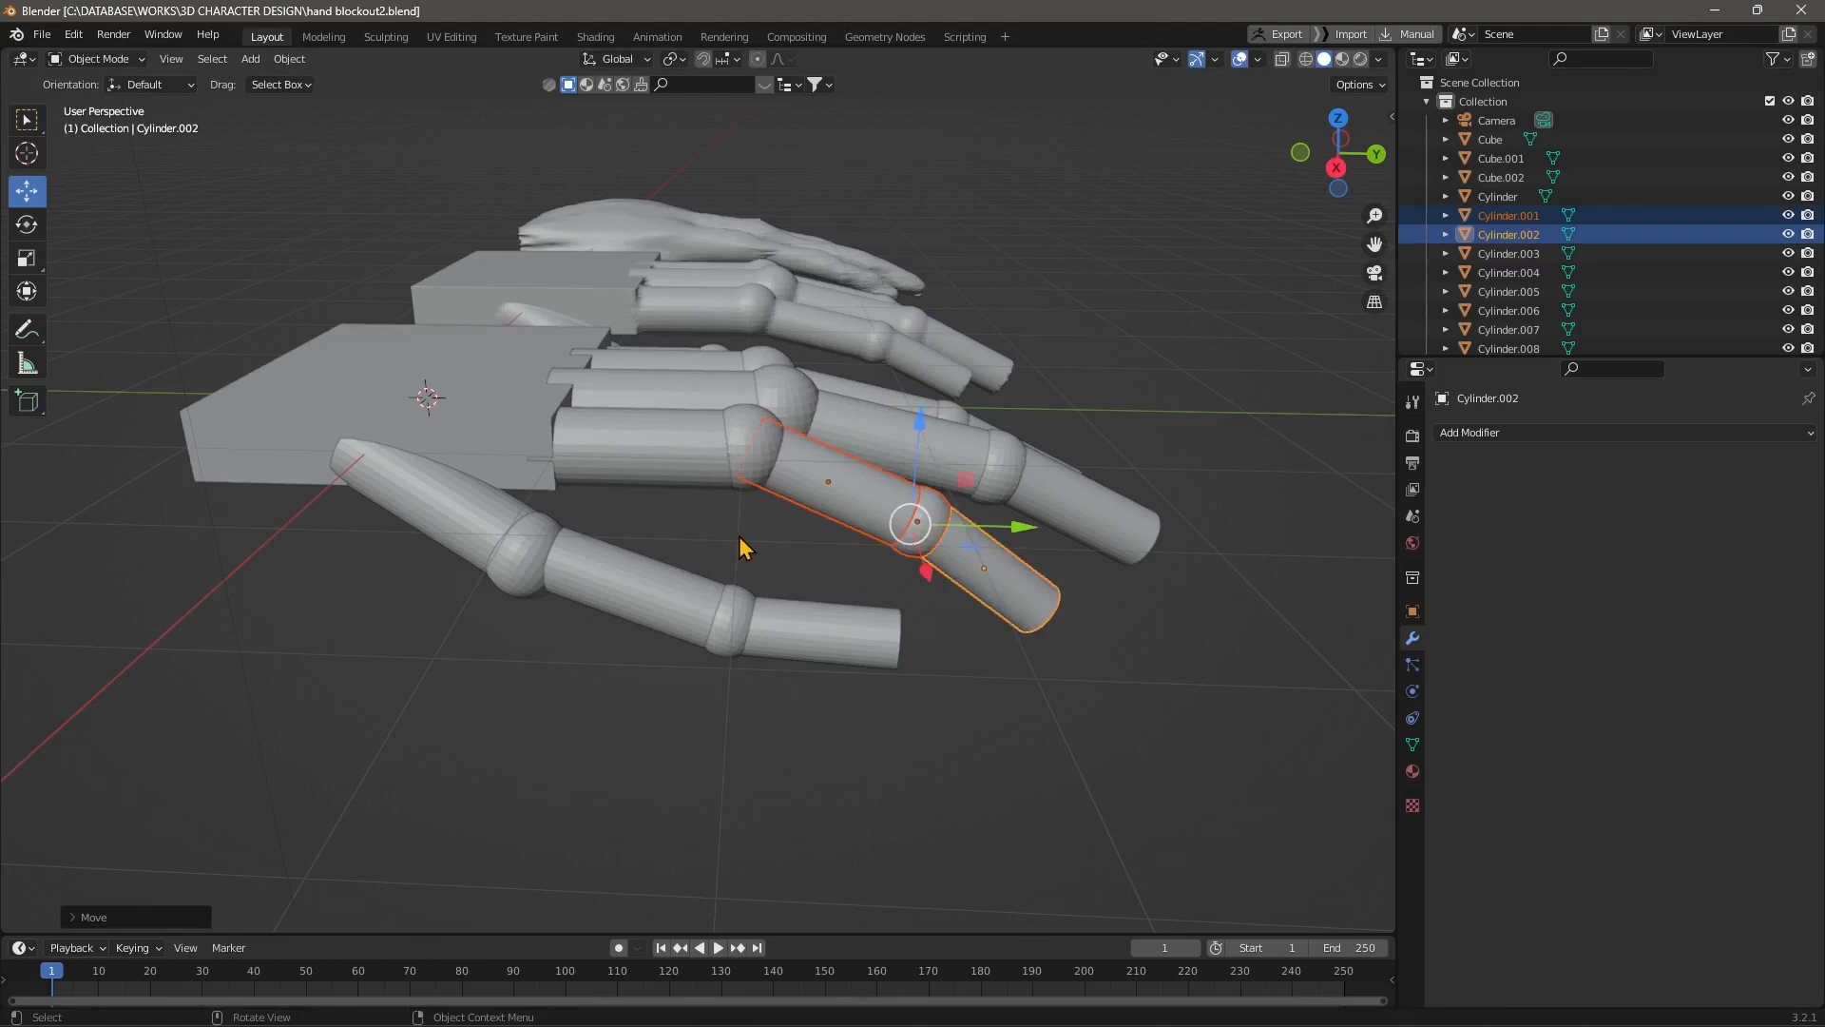
pyautogui.click(742, 540)
pyautogui.moveTo(866, 423)
pyautogui.mouseDown(button='middle')
pyautogui.moveTo(868, 573)
pyautogui.moveTo(738, 570)
pyautogui.moveTo(884, 533)
pyautogui.moveTo(866, 414)
pyautogui.mouseUp(button='middle')
pyautogui.moveTo(561, 582); pyautogui.dragTo(682, 544, button='middle')
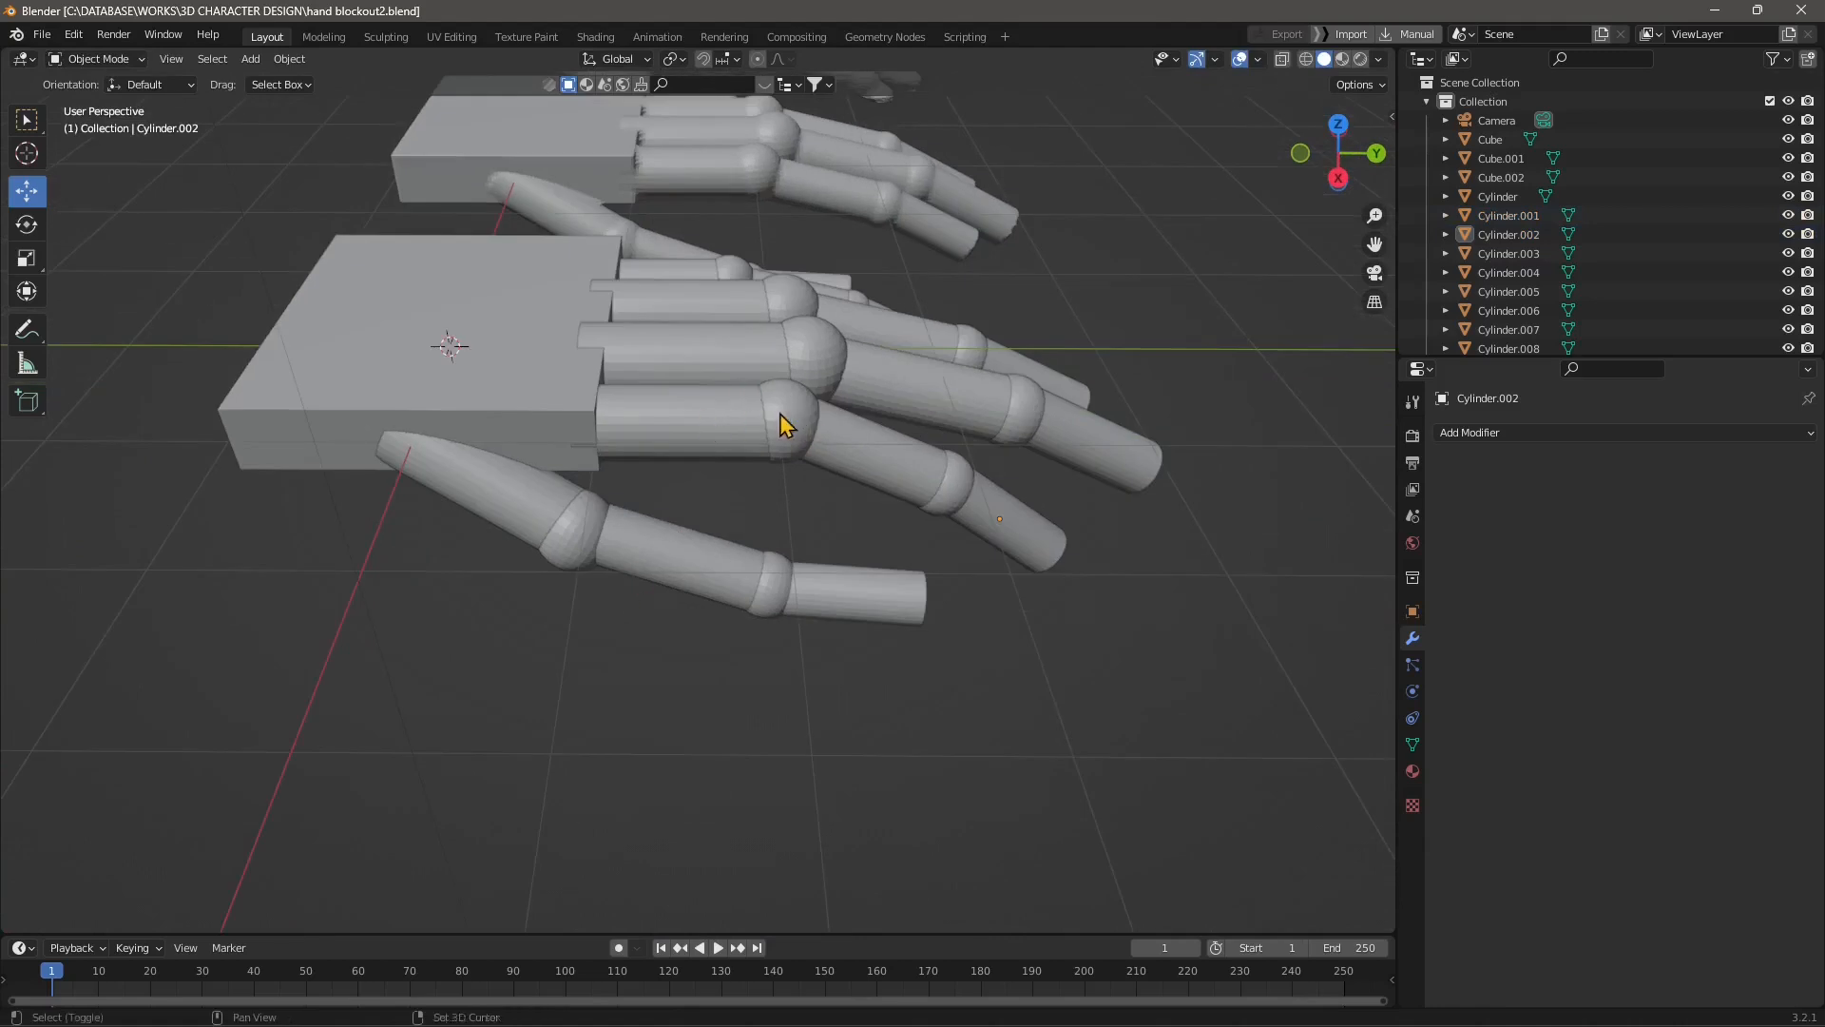